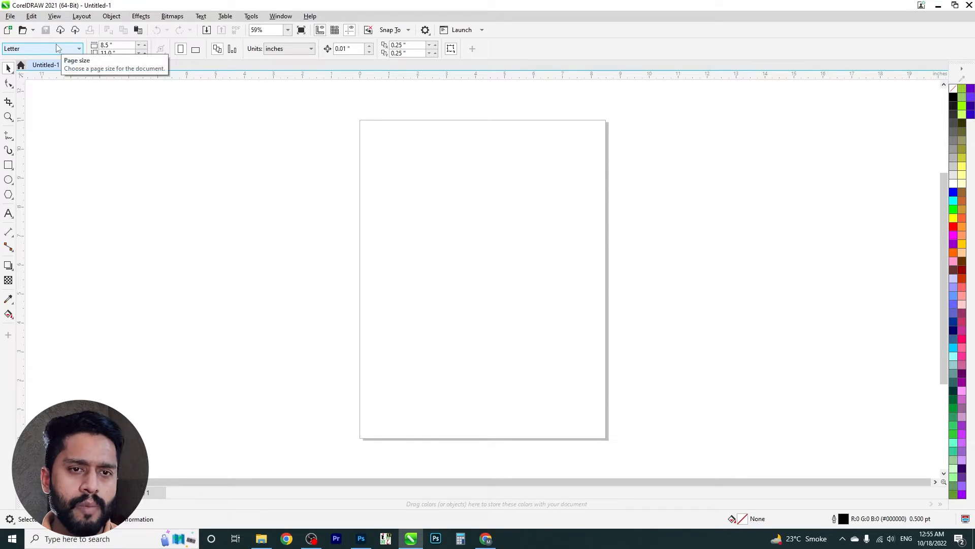
# Step: Apply the Legal page size preset, followed by the Envelope #14 preset
pyautogui.click(51, 49)
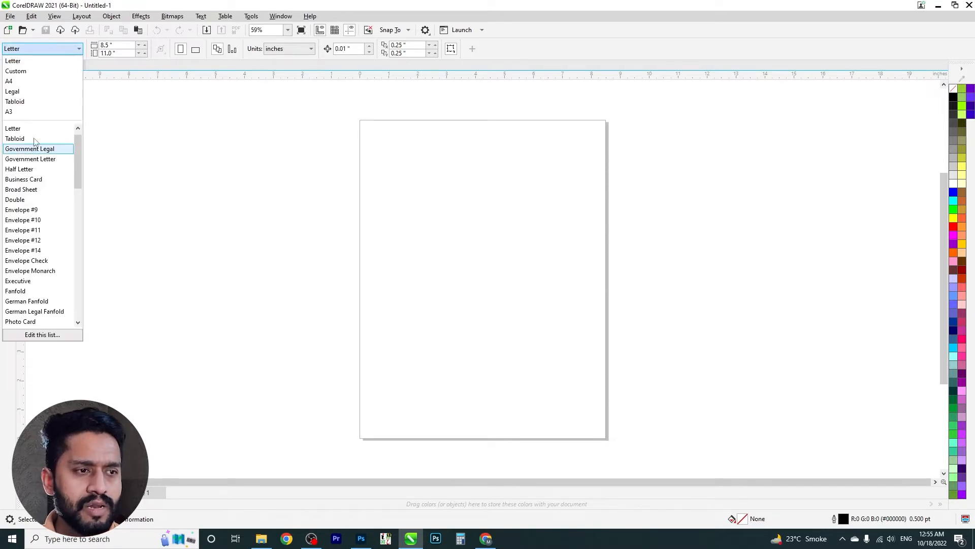
pyautogui.click(44, 91)
pyautogui.click(43, 53)
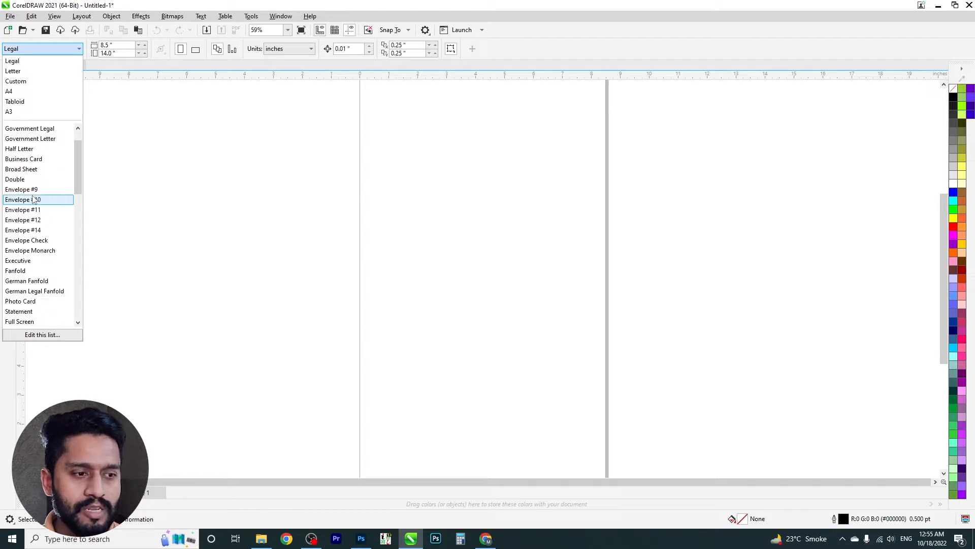
pyautogui.scroll(-2, 33, 199)
pyautogui.click(43, 174)
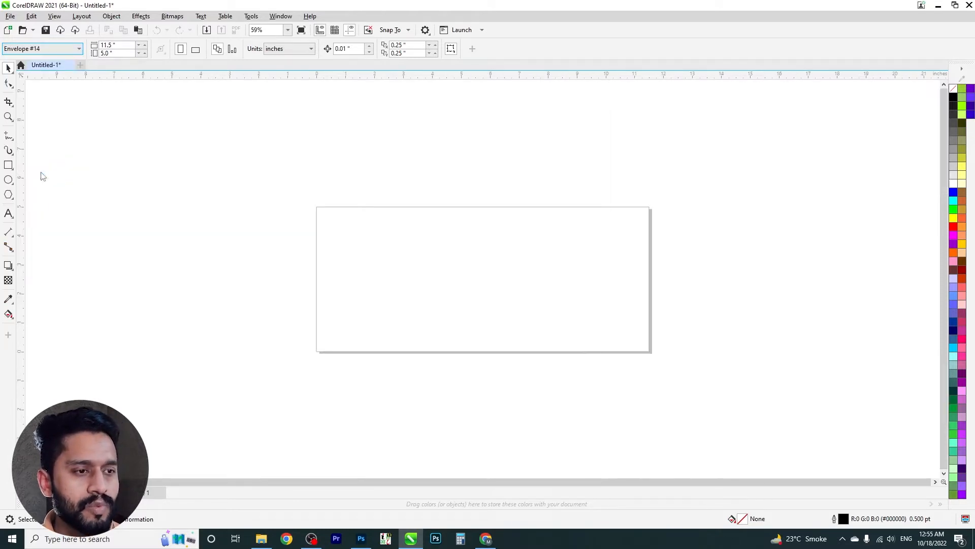
# Step: Switch the page size preset to Letter and back to Legal
pyautogui.click(44, 53)
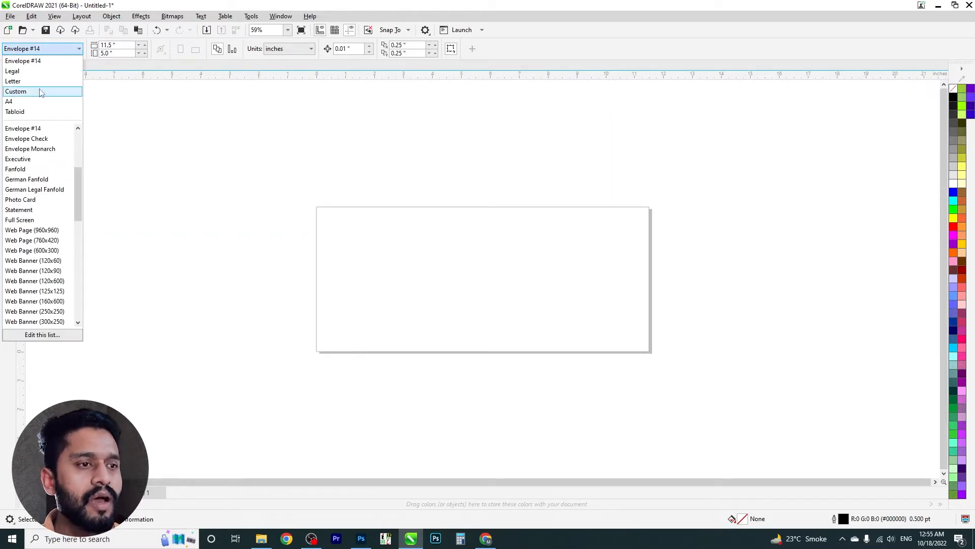
pyautogui.click(42, 82)
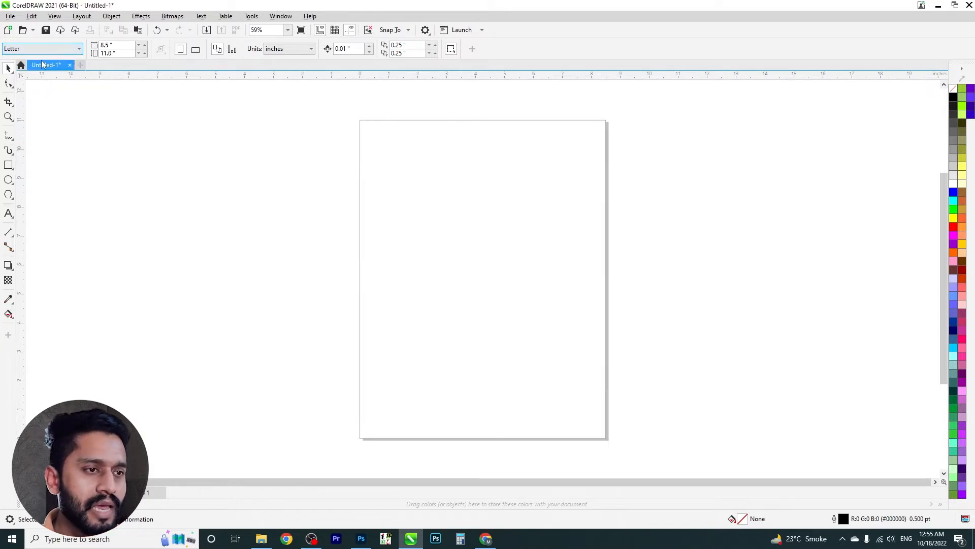
pyautogui.click(45, 49)
pyautogui.click(47, 81)
pyautogui.click(46, 47)
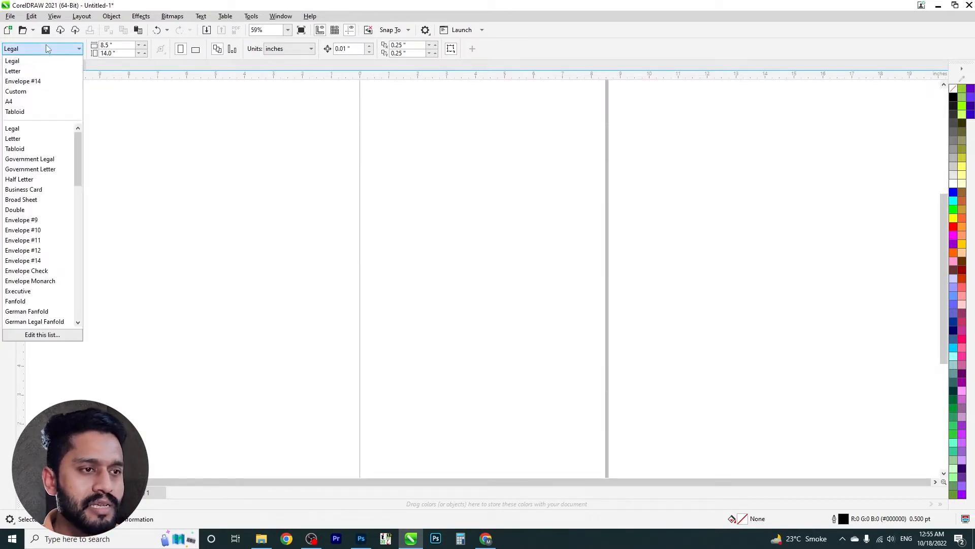
pyautogui.click(451, 233)
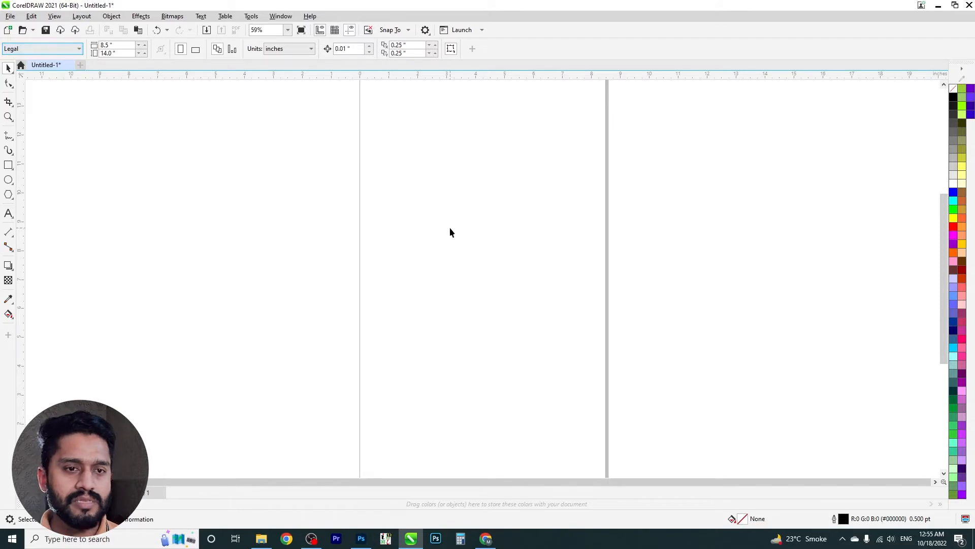
# Step: Set a custom page size 6 inches wide and 4 inches high and fit the page in view
pyautogui.click(114, 44)
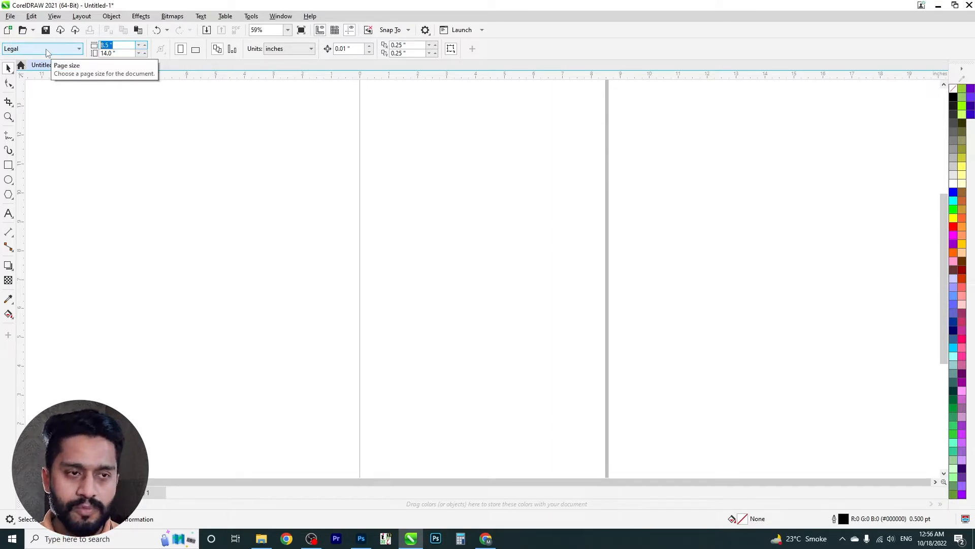
pyautogui.write('6')
pyautogui.press('Tab')
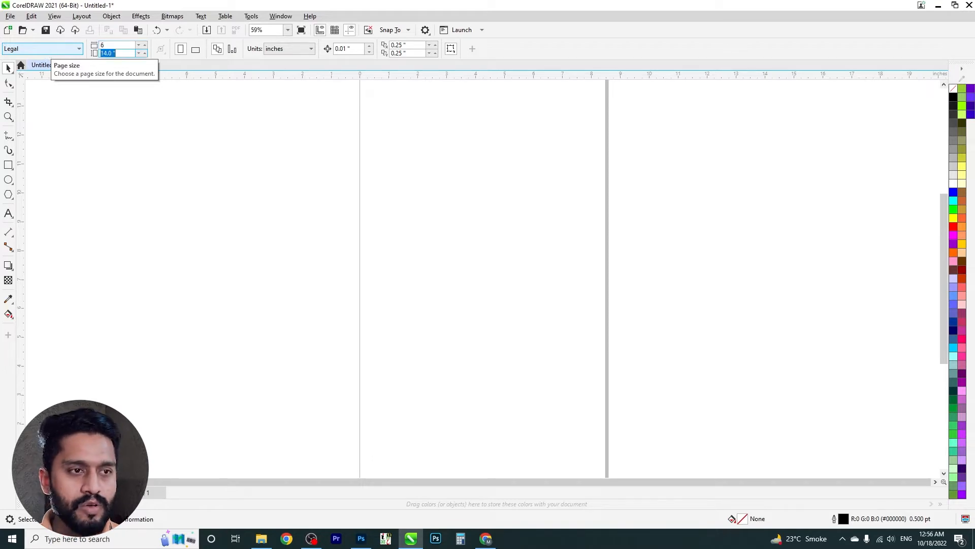
pyautogui.write('4')
pyautogui.press('Return')
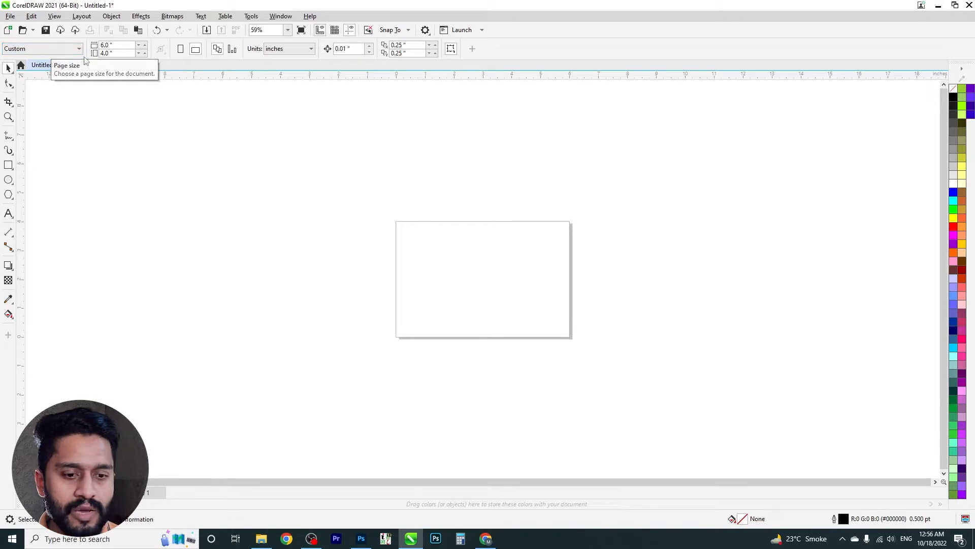
pyautogui.hotkey('shift', 'F4')
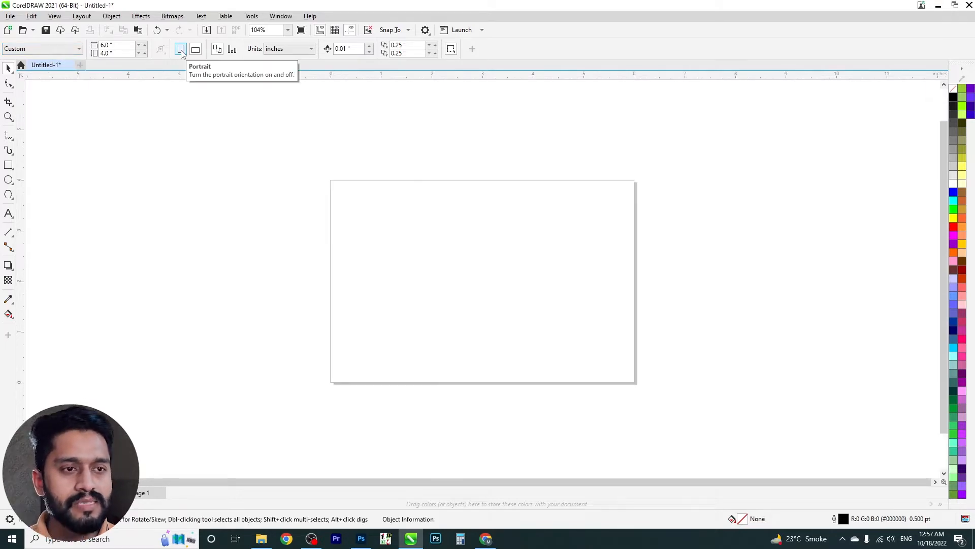
# Step: Switch the page to portrait orientation and back to landscape
pyautogui.click(182, 53)
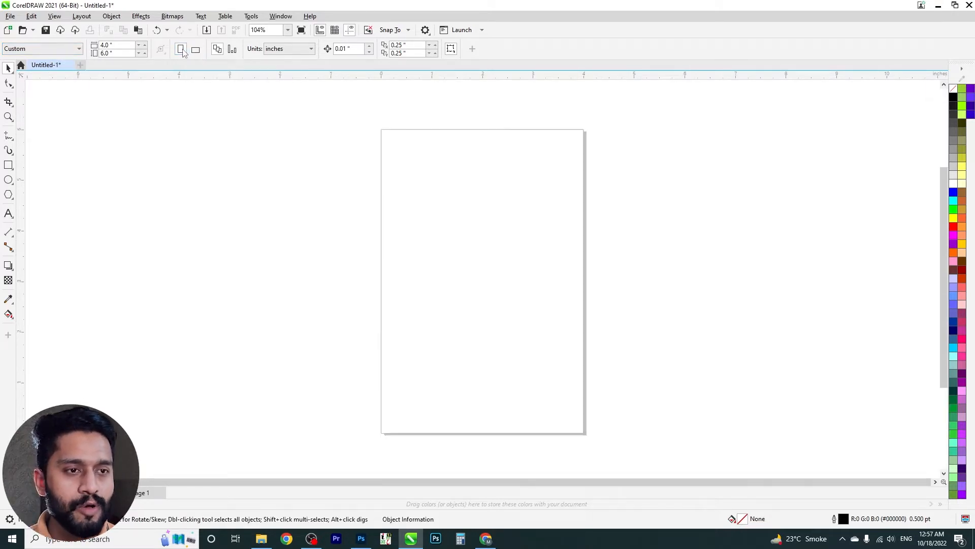
pyautogui.click(196, 51)
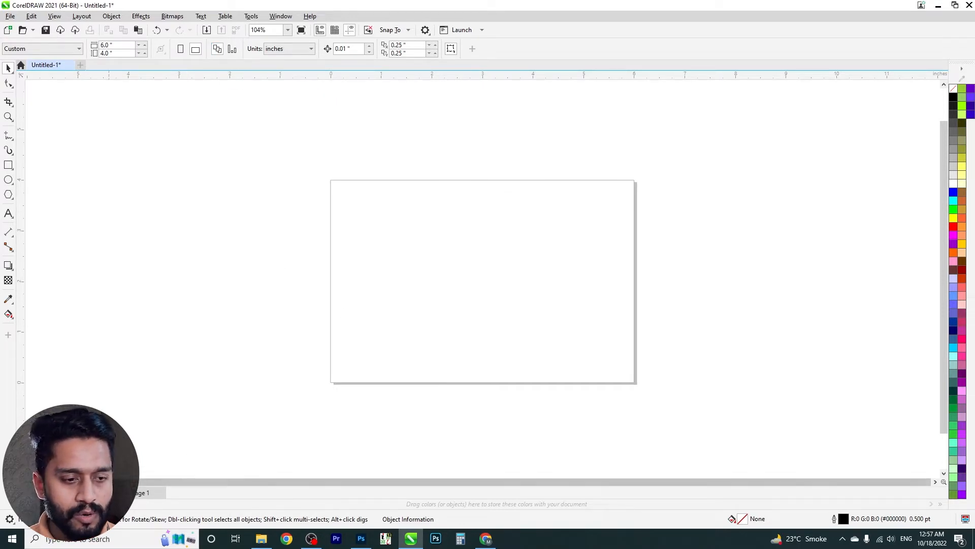
# Step: Add three more pages to the document
pyautogui.click(109, 493)
pyautogui.click(109, 492)
pyautogui.click(109, 493)
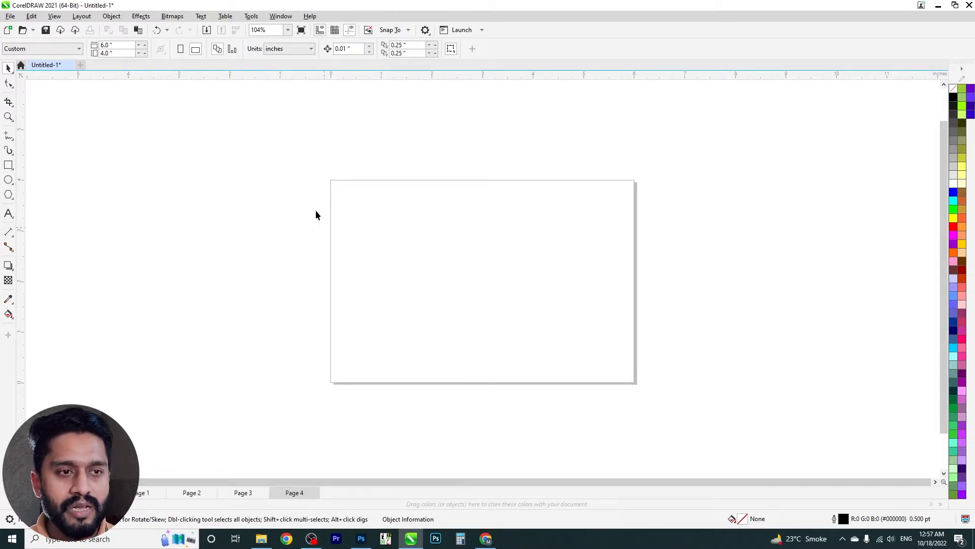
# Step: Go through pages 1 to 4 to compare their page sizes
pyautogui.click(147, 494)
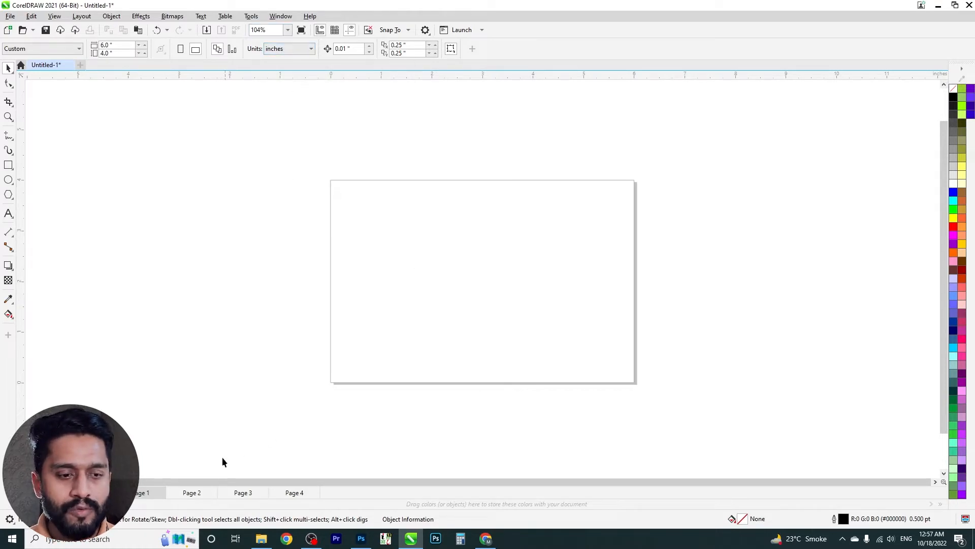
pyautogui.click(192, 492)
pyautogui.click(241, 493)
pyautogui.click(302, 493)
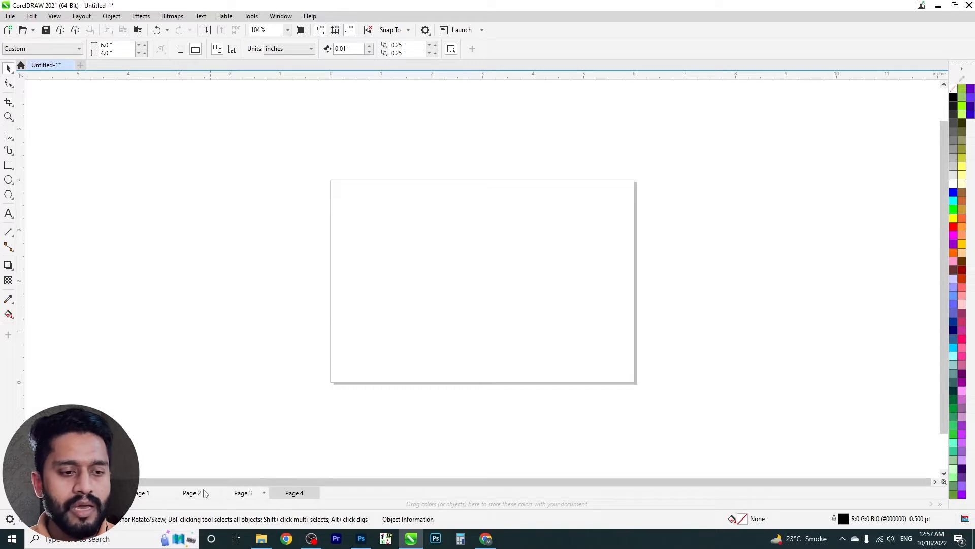
# Step: Set the width of page 1 only to 8 inches and compare it with page 2
pyautogui.click(152, 493)
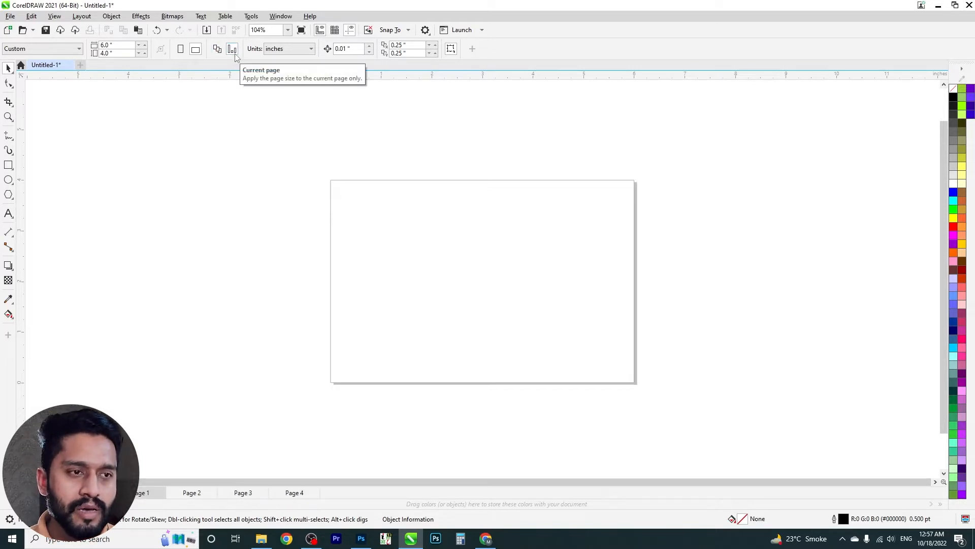
pyautogui.click(107, 45)
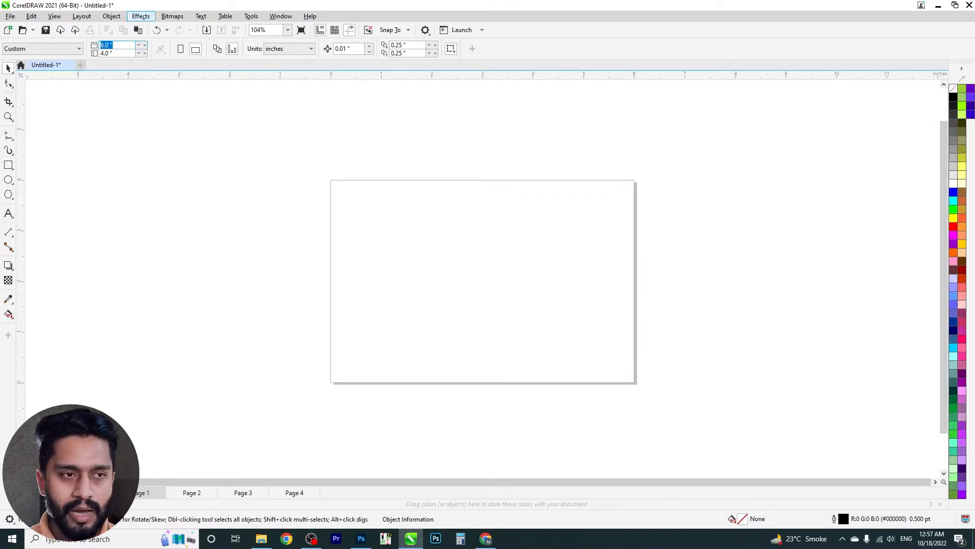
pyautogui.write('8')
pyautogui.press('Return')
pyautogui.click(177, 492)
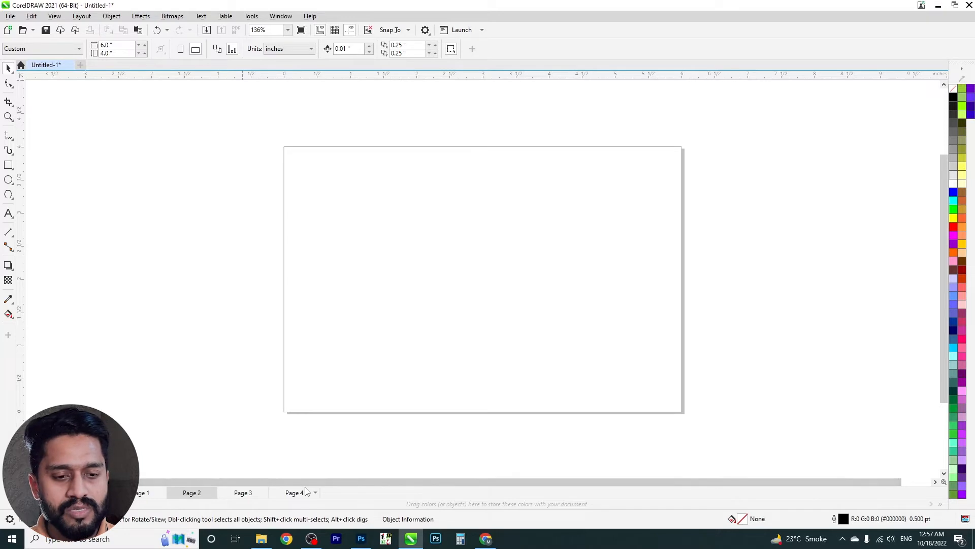
pyautogui.click(144, 493)
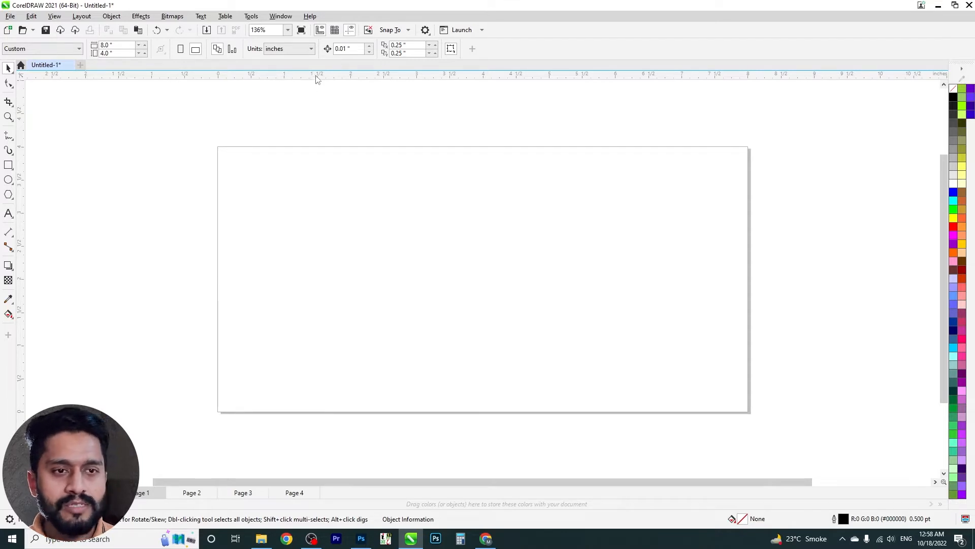
pyautogui.click(303, 51)
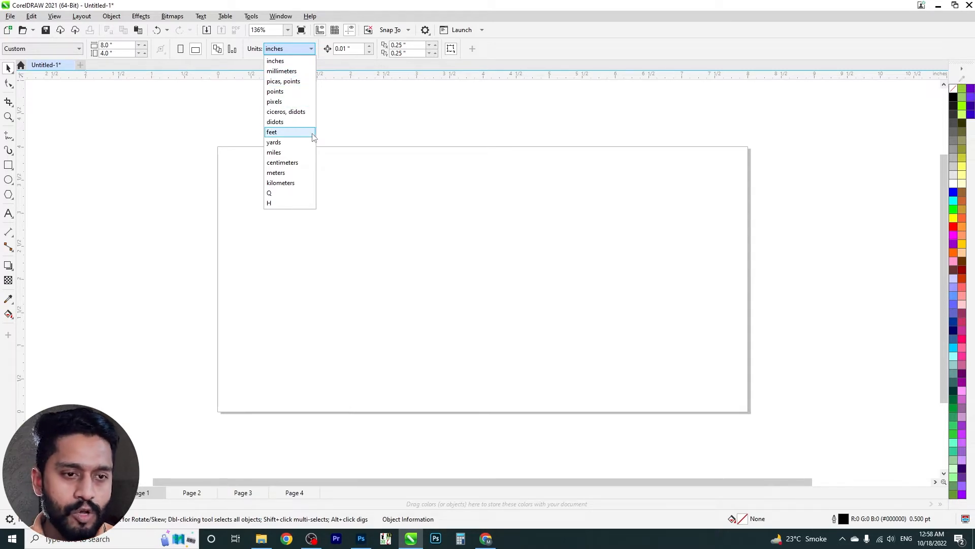
pyautogui.click(440, 139)
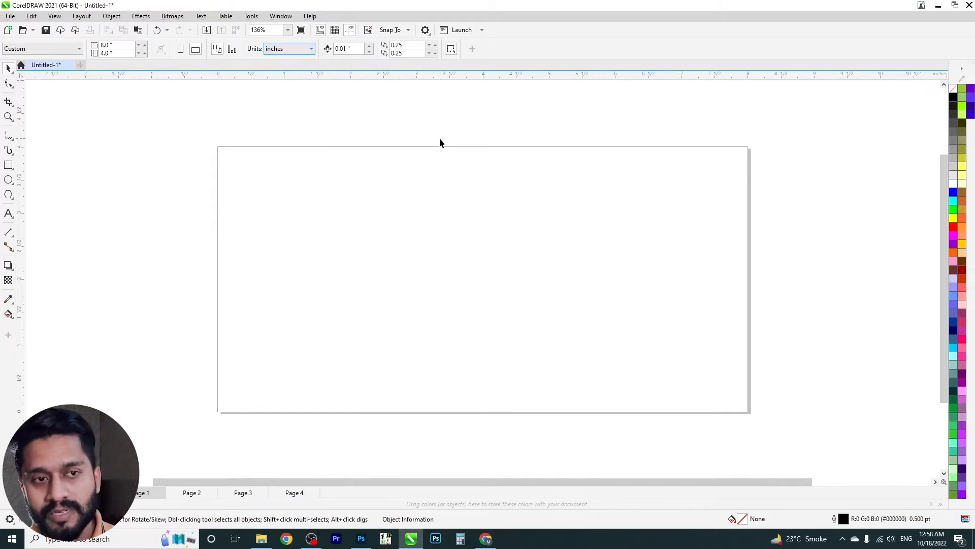
# Step: Draw a trial rectangle about 2.9 by 3.1 inches on page 1 and undo it
pyautogui.click(8, 165)
pyautogui.moveTo(334, 156)
pyautogui.mouseDown()
pyautogui.moveTo(377, 247)
pyautogui.moveTo(526, 362)
pyautogui.mouseUp()
pyautogui.press('space')
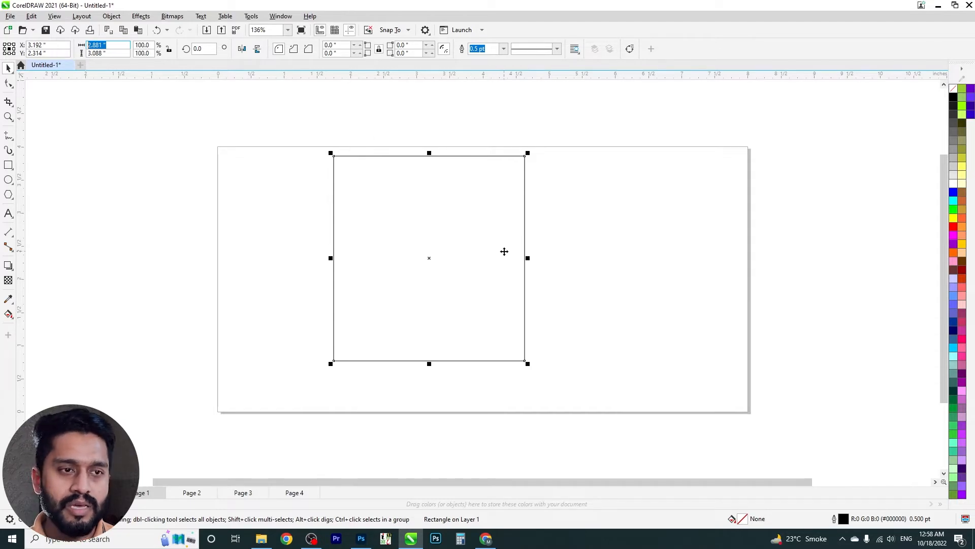
pyautogui.click(586, 225)
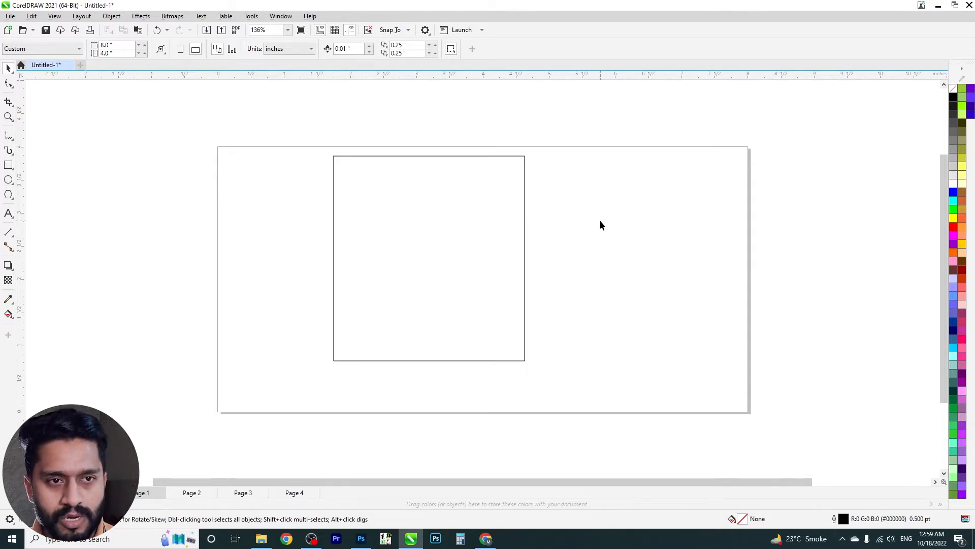
pyautogui.hotkey('ctrl', 'z')
pyautogui.press('F6')
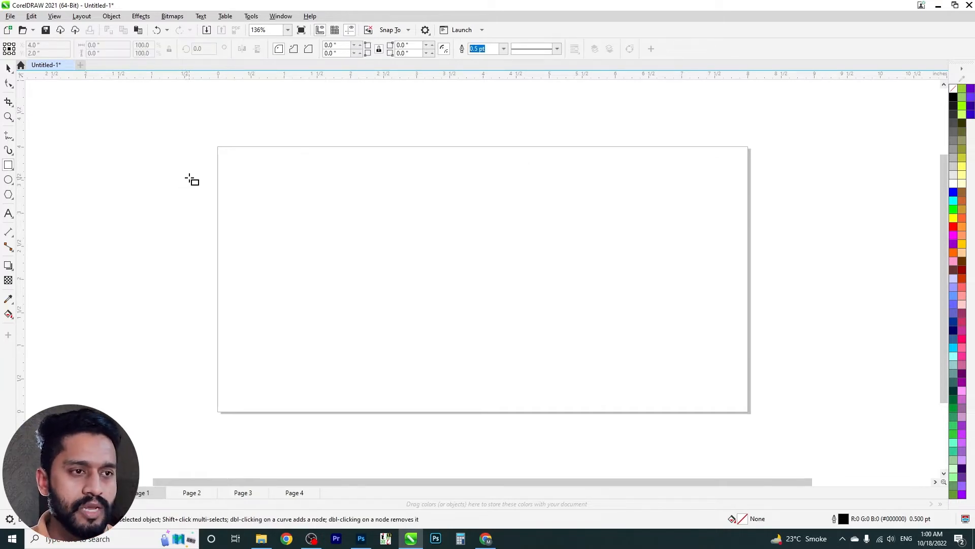
pyautogui.press('space')
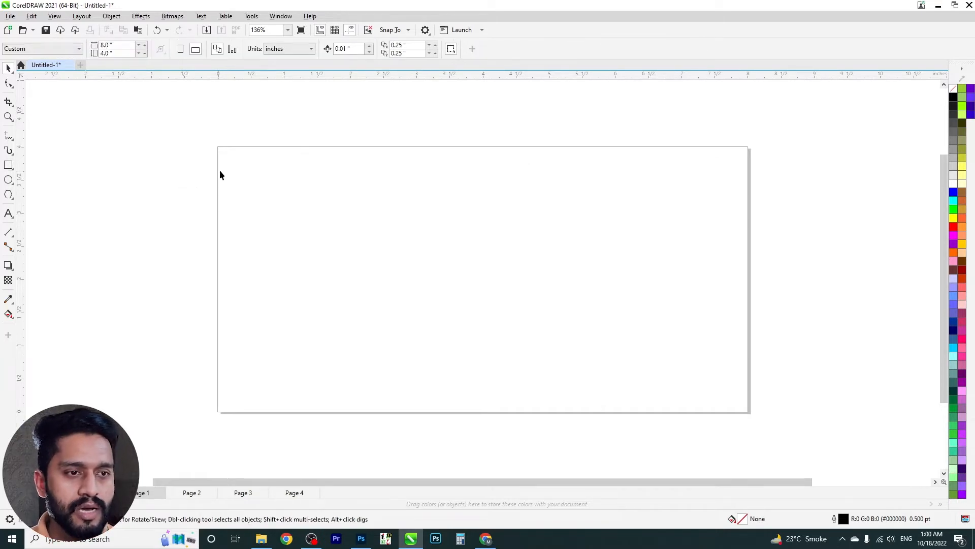
# Step: Draw a rectangle on page 1 and set its size to 8 inches wide by 4 inches high
pyautogui.click(8, 166)
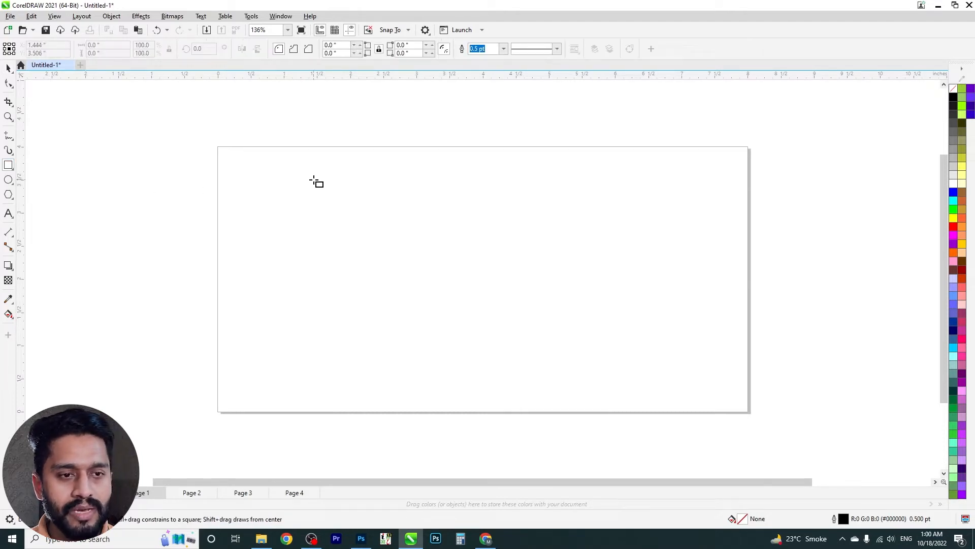
pyautogui.moveTo(277, 169); pyautogui.dragTo(634, 367)
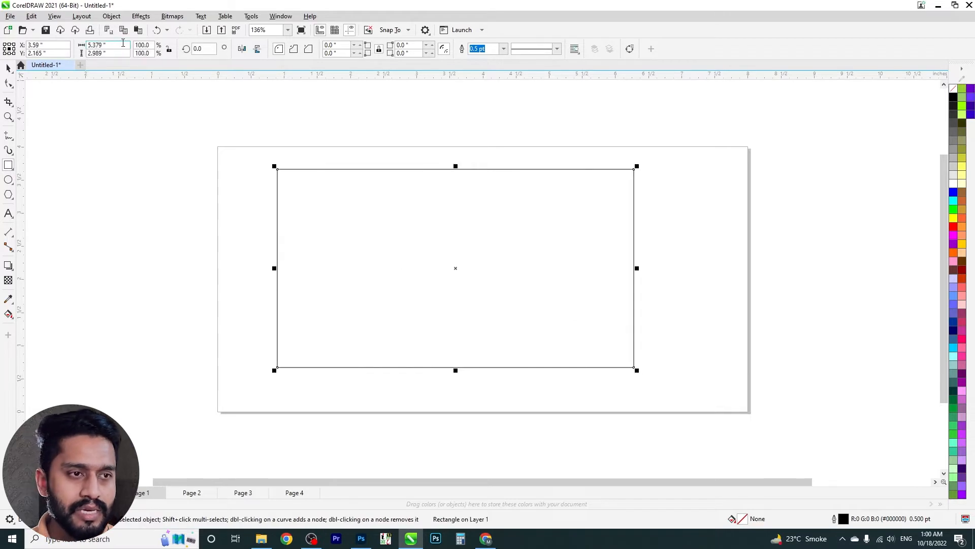
pyautogui.moveTo(123, 45); pyautogui.dragTo(31, 52)
pyautogui.write('8')
pyautogui.press('Tab')
pyautogui.write('4')
pyautogui.press('Return')
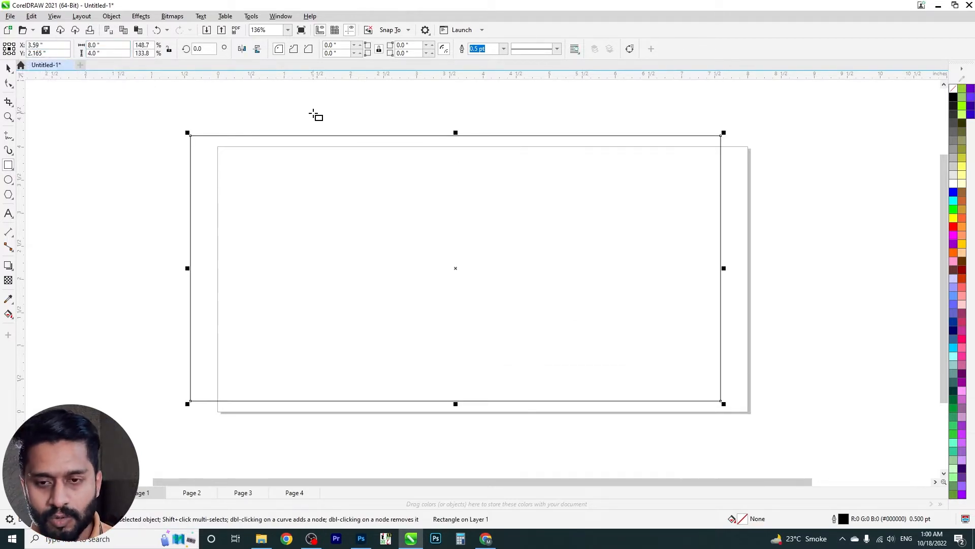
# Step: Center the 8 by 4 inch rectangle on the page and deselect it
pyautogui.press('p')
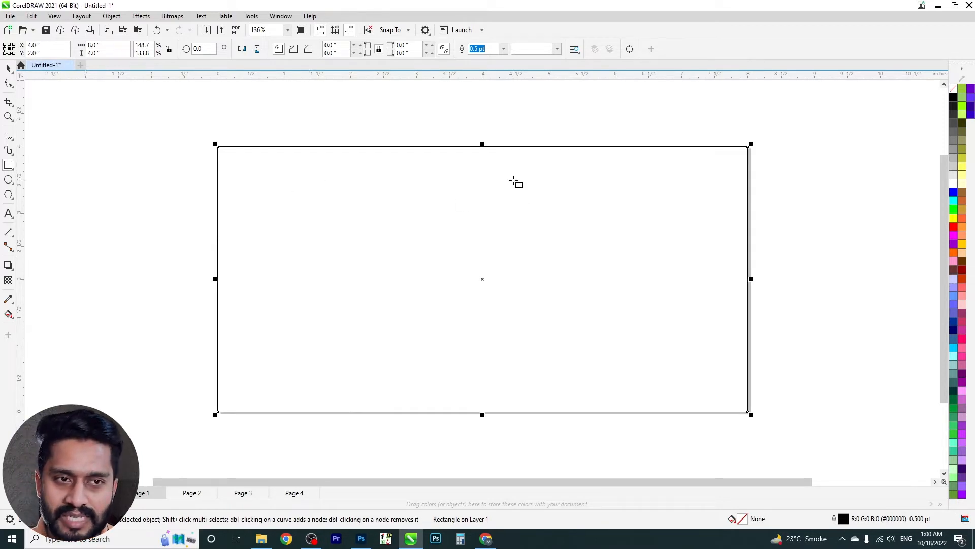
pyautogui.press('space')
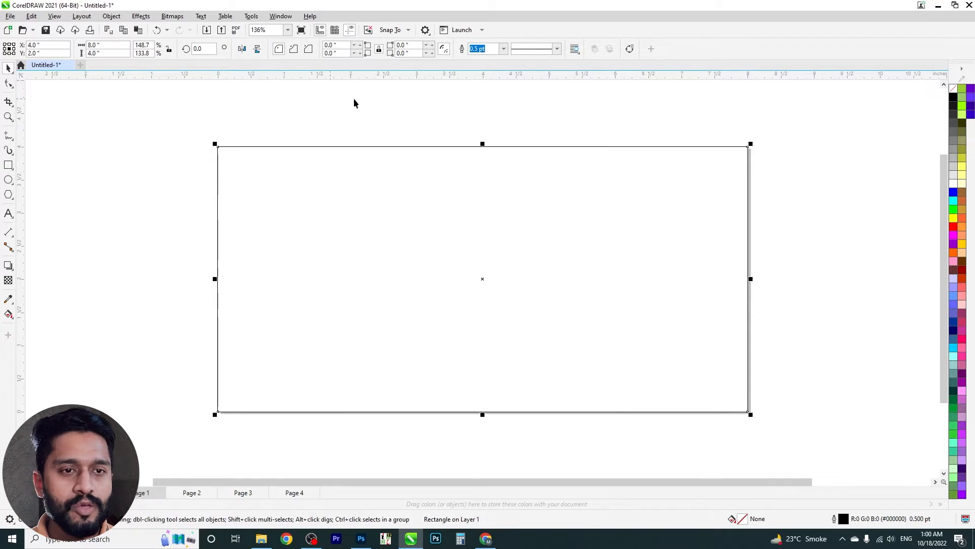
pyautogui.click(368, 116)
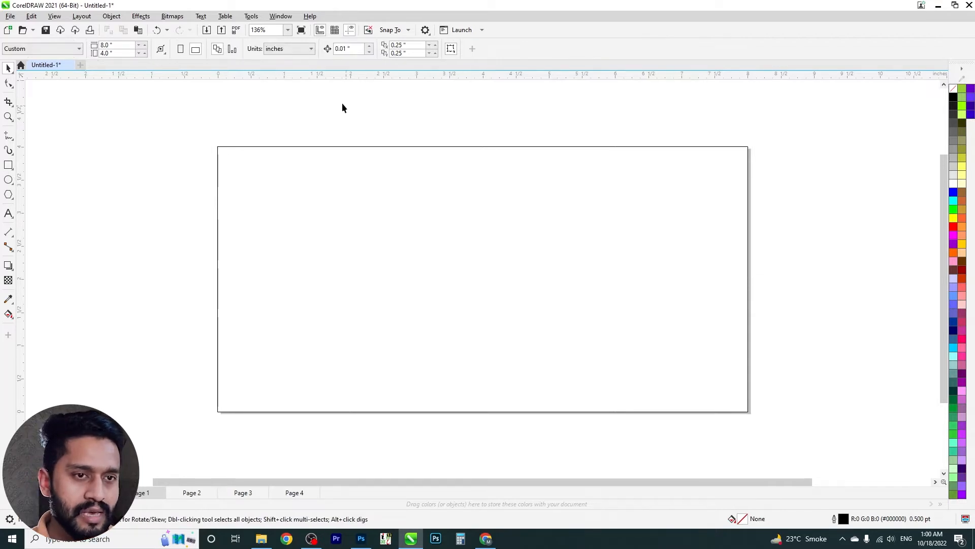
# Step: Set the document's units to feet and select the rectangle to check its dimensions
pyautogui.click(287, 51)
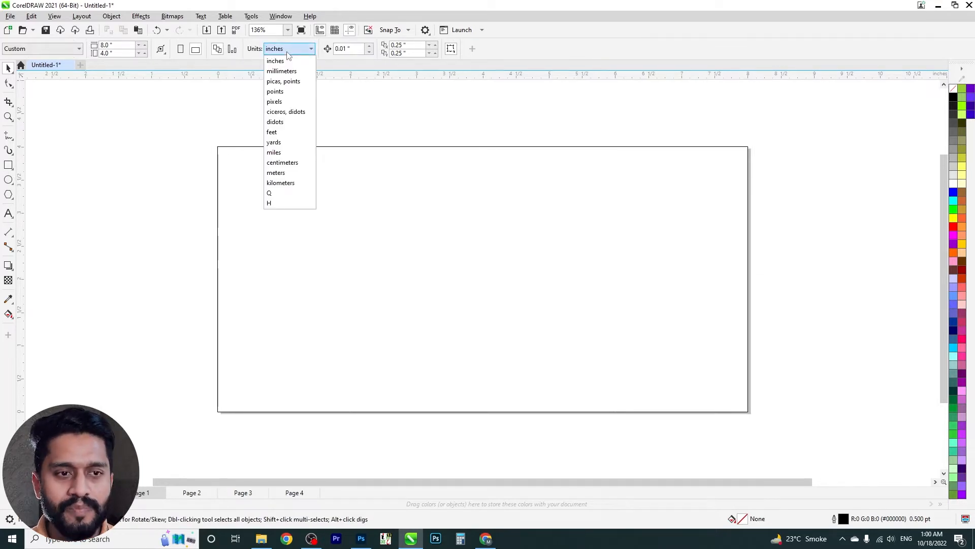
pyautogui.click(284, 133)
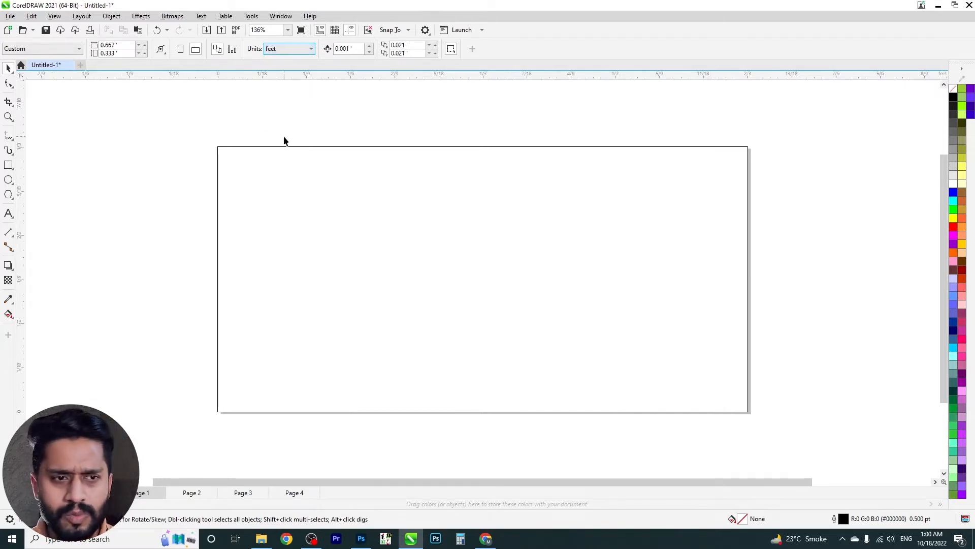
pyautogui.click(286, 147)
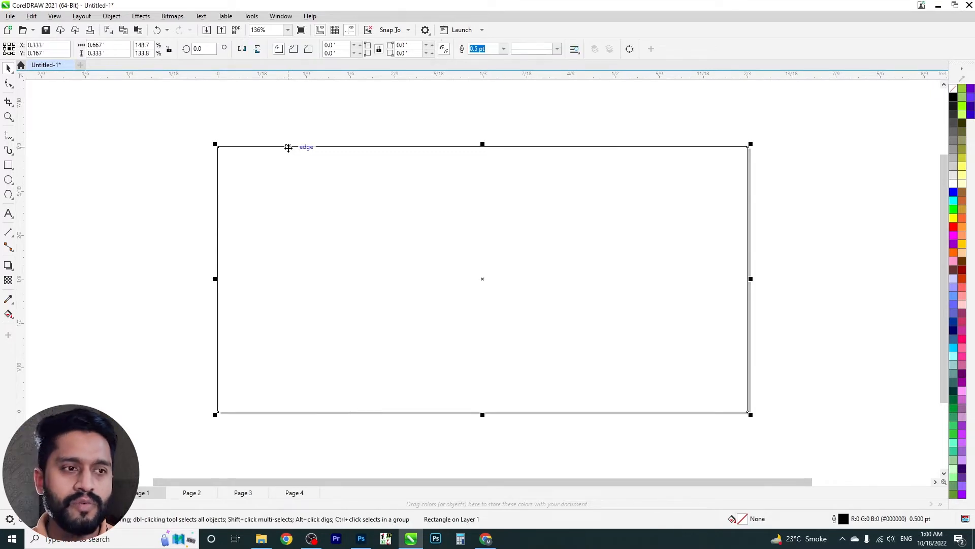
# Step: Draw a circle about 0.171 feet in diameter and align its center with the page-sized rectangle
pyautogui.scroll(-1, 530, 213)
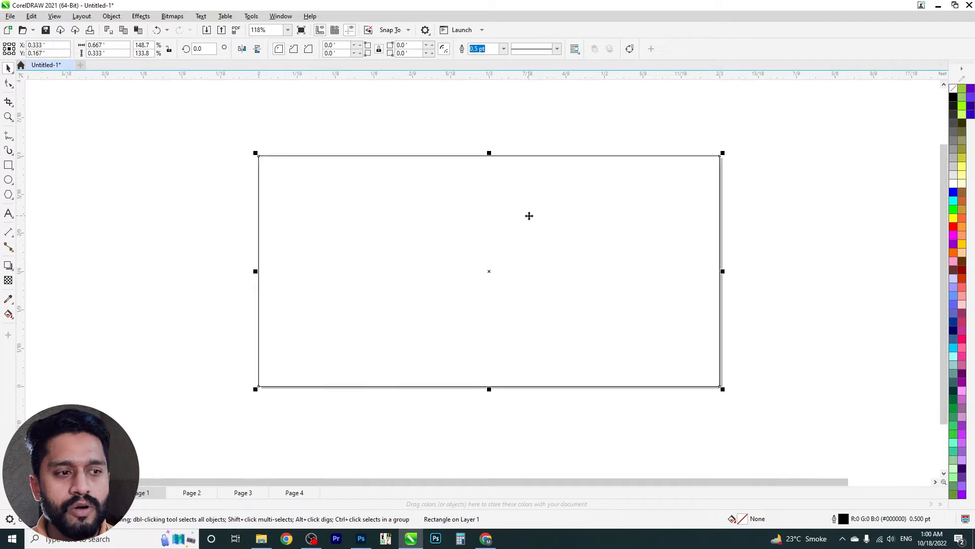
pyautogui.click(8, 180)
pyautogui.moveTo(163, 232); pyautogui.dragTo(269, 335)
pyautogui.keyDown('shift'); pyautogui.click(463, 288); pyautogui.keyUp('shift')
pyautogui.press('c')
pyautogui.press('e')
pyautogui.press('Escape')
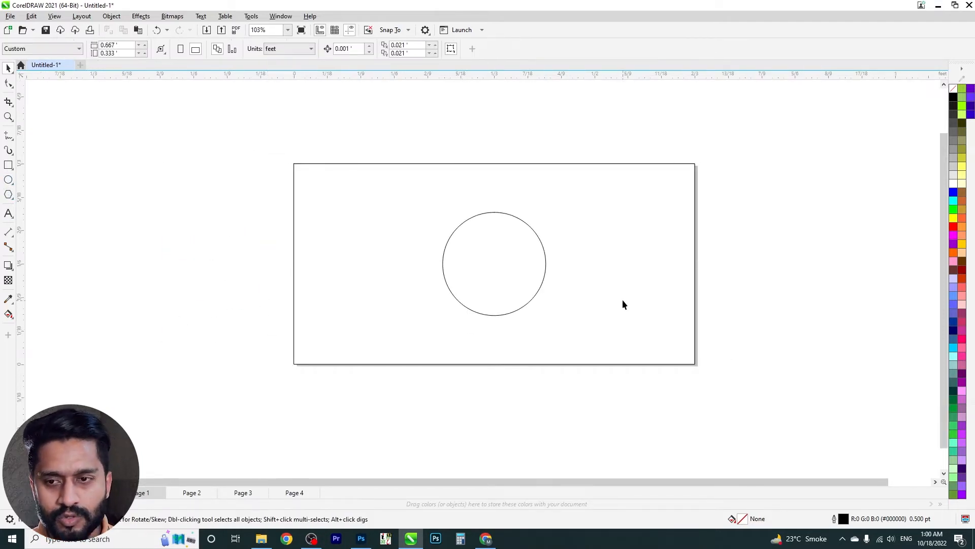
# Step: Fill the rectangle with olive (#999933) and the centered circle with black
pyautogui.click(624, 300)
pyautogui.click(963, 149)
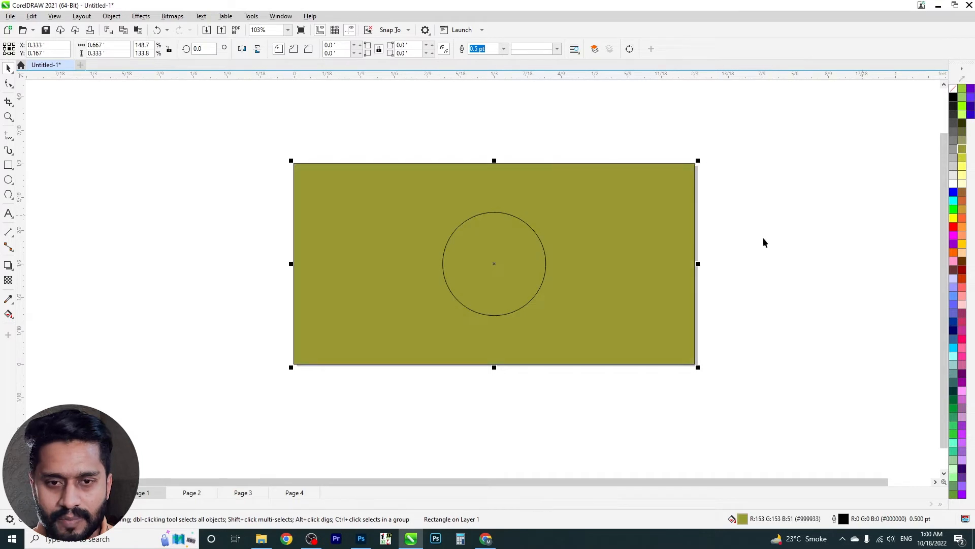
pyautogui.click(503, 258)
pyautogui.click(953, 111)
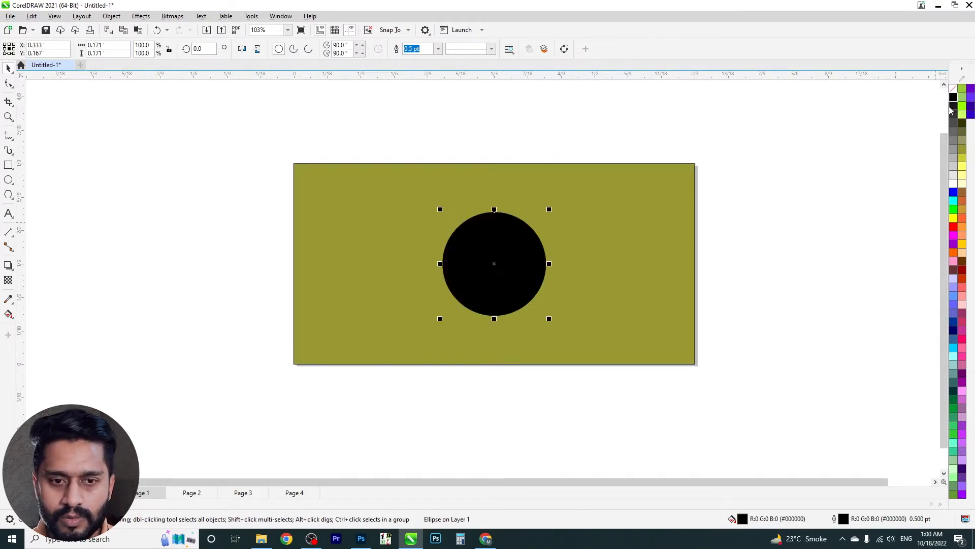
# Step: View the rectangle and circle together up close, deselect them and set the document's units to inches
pyautogui.click(518, 186)
pyautogui.moveTo(249, 150); pyautogui.dragTo(795, 402)
pyautogui.hotkey('shift', 'F2')
pyautogui.scroll(-1, 463, 215)
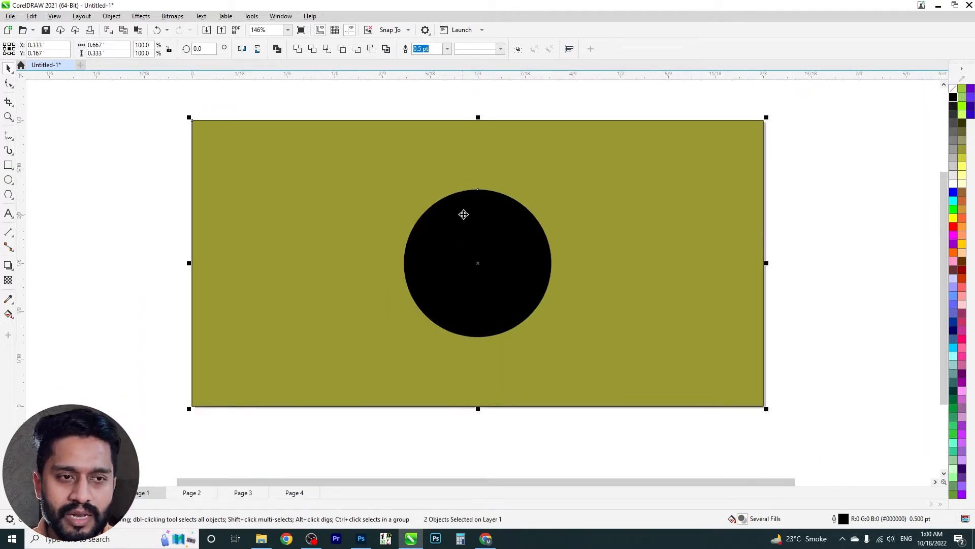
pyautogui.click(374, 105)
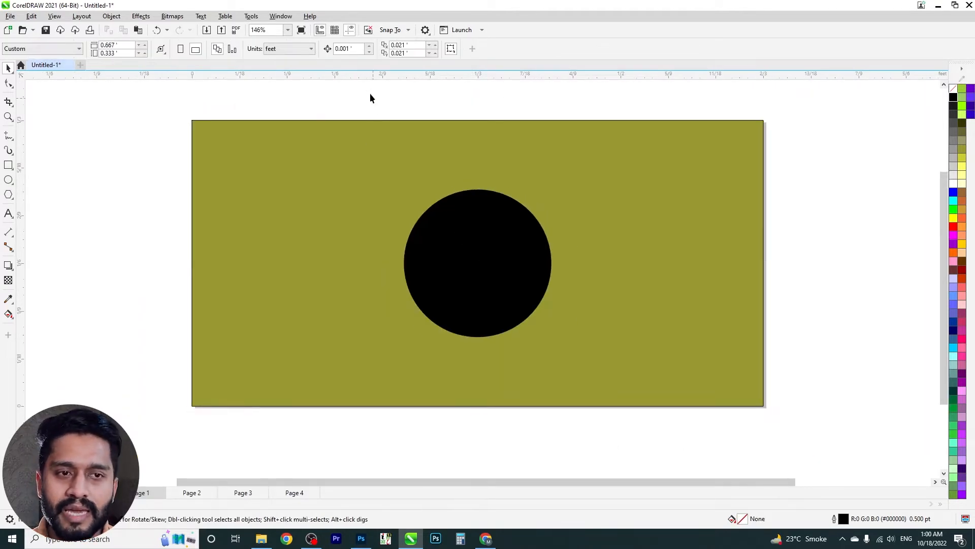
pyautogui.click(299, 49)
pyautogui.click(279, 59)
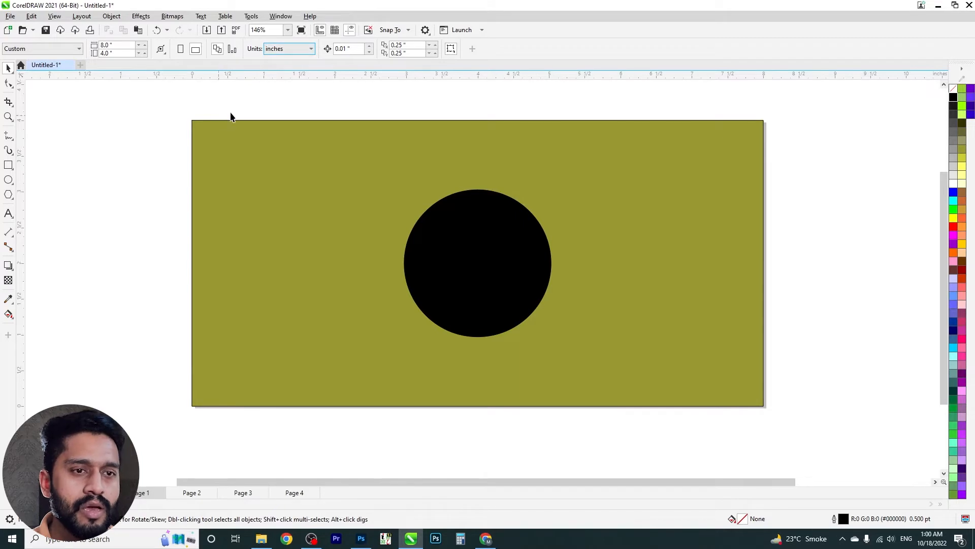
# Step: Open the Export dialog for the grouped rectangle and circle, dismiss it and deselect the group
pyautogui.click(275, 146)
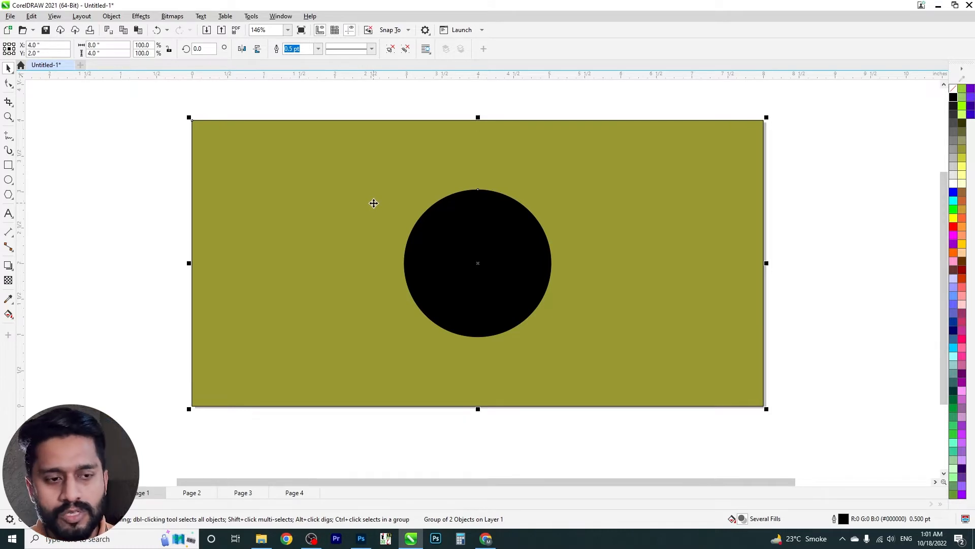
pyautogui.hotkey('ctrl', 'e')
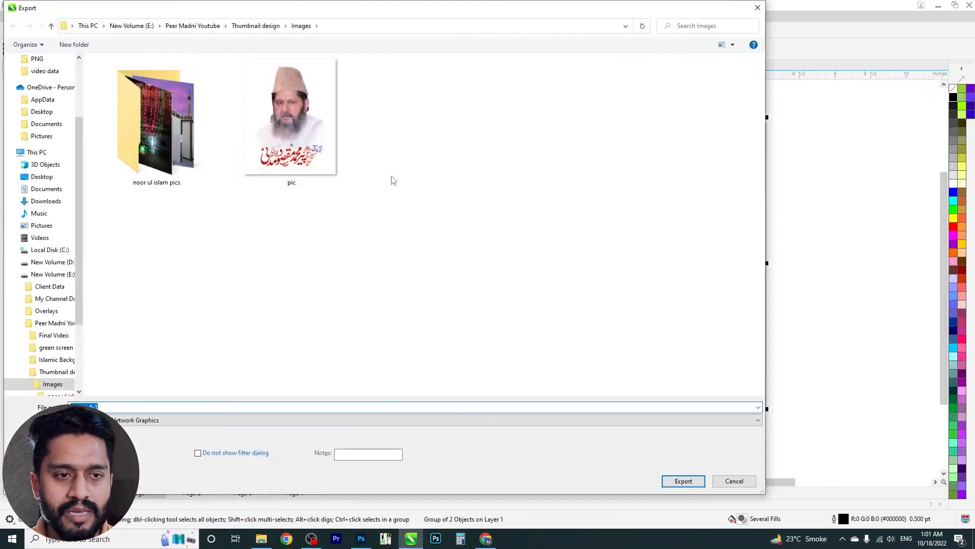
pyautogui.press('Escape')
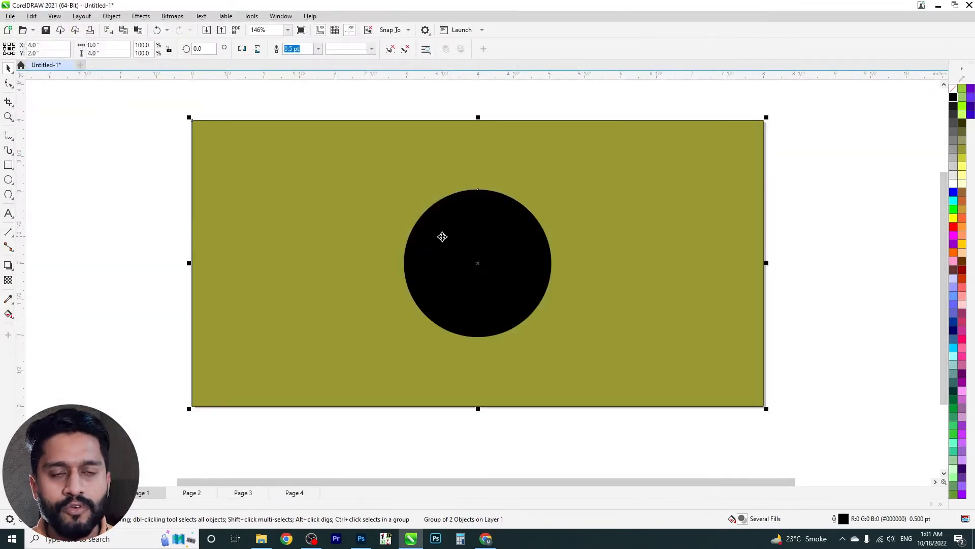
pyautogui.click(467, 99)
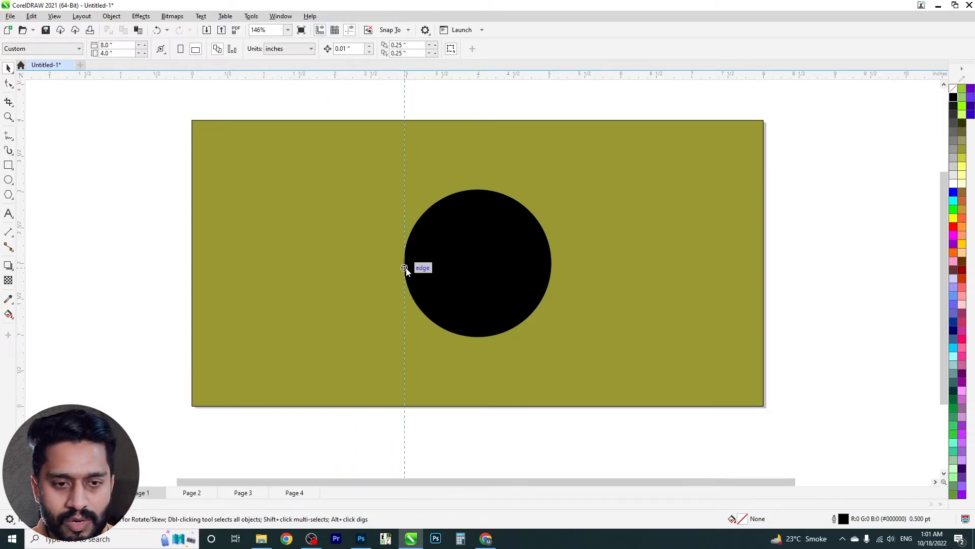
# Step: Add vertical guidelines at the circle's left and right edges and horizontal ones near its top and bottom, at about 2.988 and 0.933 inches
pyautogui.moveTo(404, 268); pyautogui.dragTo(405, 268)
pyautogui.moveTo(475, 77); pyautogui.dragTo(472, 192)
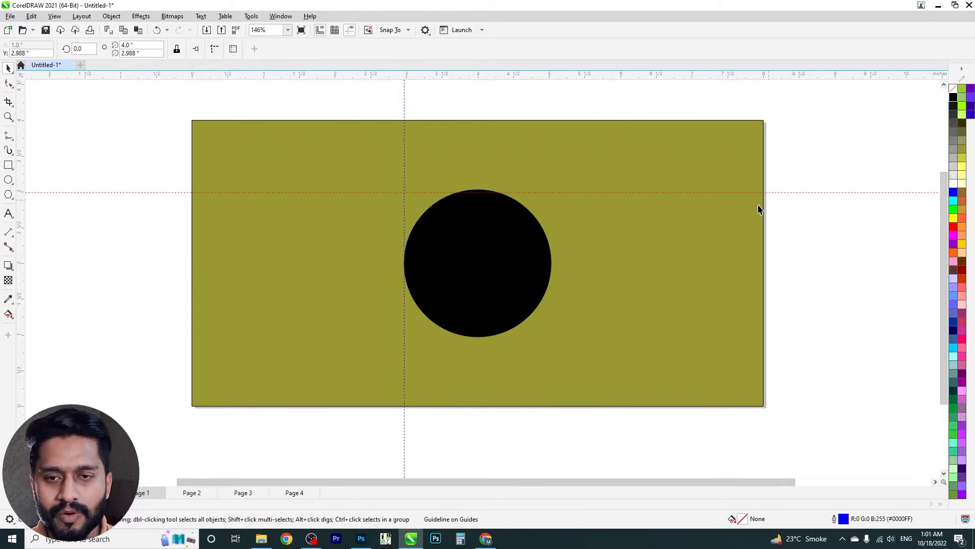
pyautogui.moveTo(23, 232); pyautogui.dragTo(554, 266)
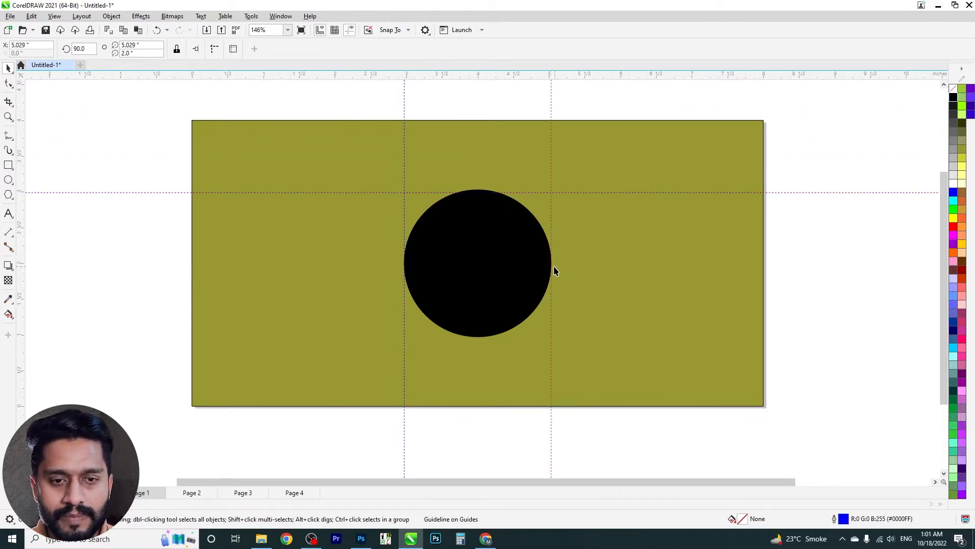
pyautogui.moveTo(502, 76); pyautogui.dragTo(500, 339)
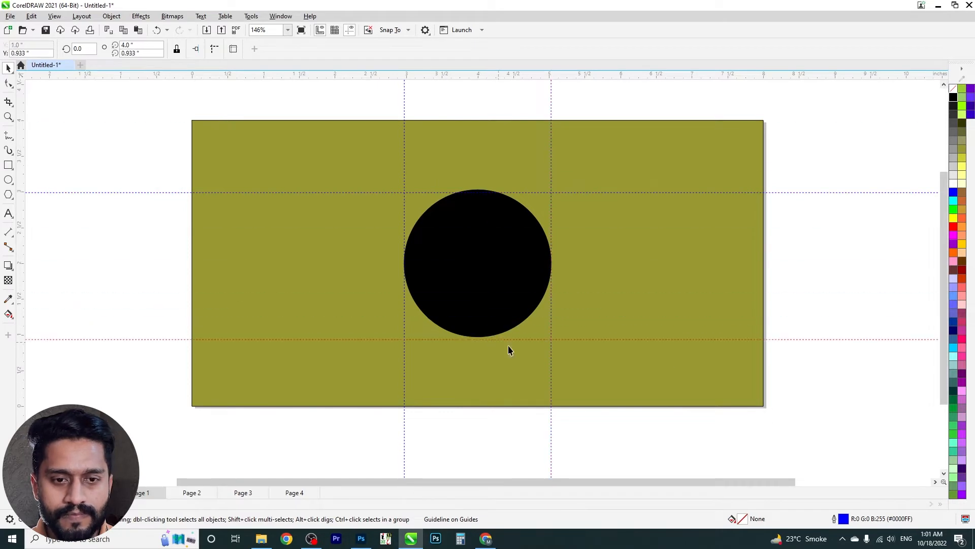
# Step: Show the document grid around the artwork, inspect it at different zoom levels and hide it again
pyautogui.click(335, 31)
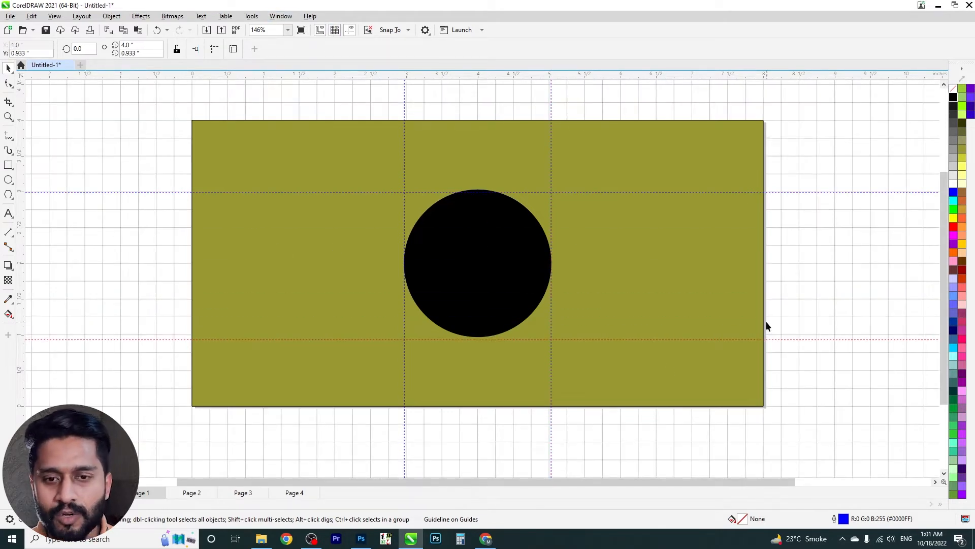
pyautogui.scroll(-4, 485, 171)
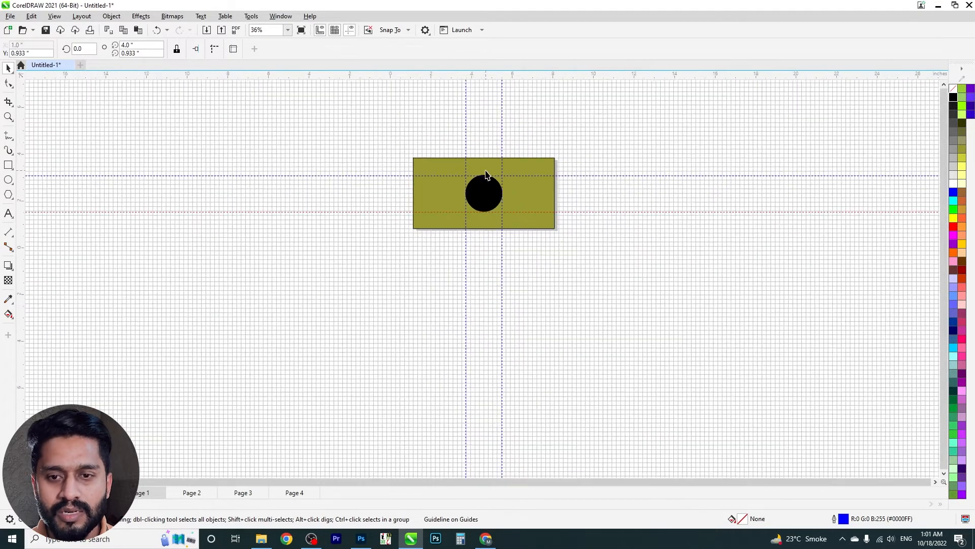
pyautogui.scroll(2, 464, 148)
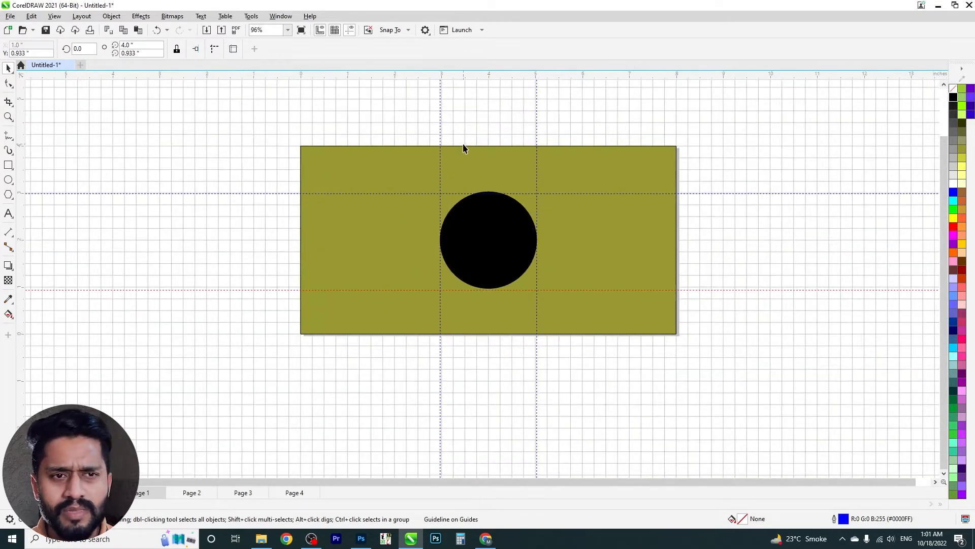
pyautogui.click(339, 31)
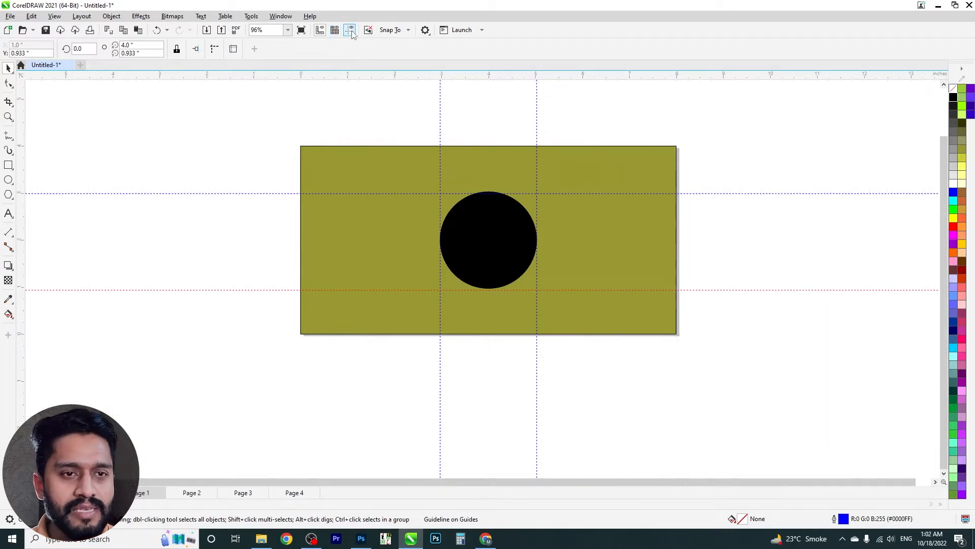
# Step: Toggle the visibility of the guidelines several times and leave them hidden
pyautogui.click(351, 32)
pyautogui.click(352, 32)
pyautogui.click(351, 31)
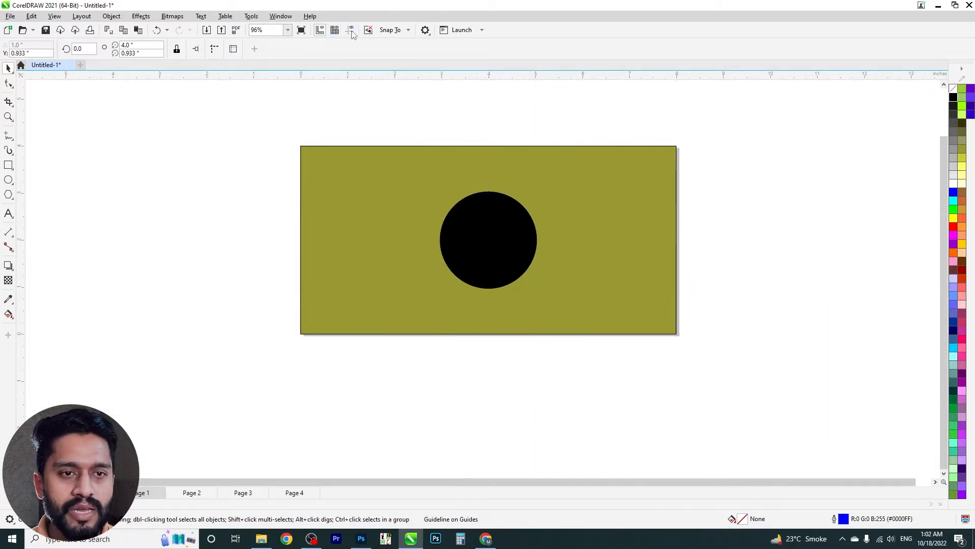
pyautogui.click(352, 31)
pyautogui.click(351, 31)
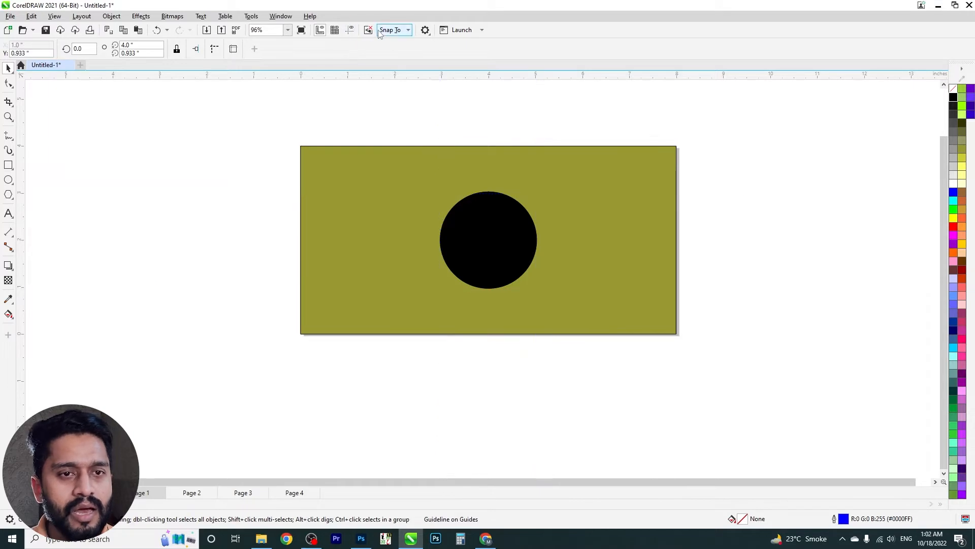
# Step: Check the snapping options and add a horizontal guideline at the circle's top edge, at about 3.031 inches
pyautogui.click(392, 31)
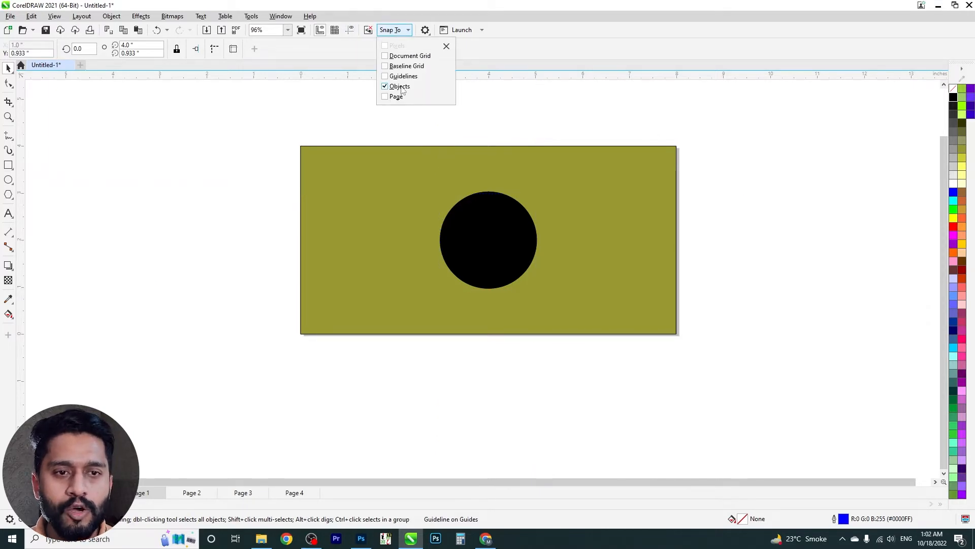
pyautogui.click(396, 31)
pyautogui.moveTo(389, 77); pyautogui.dragTo(399, 191)
pyautogui.scroll(3, 519, 188)
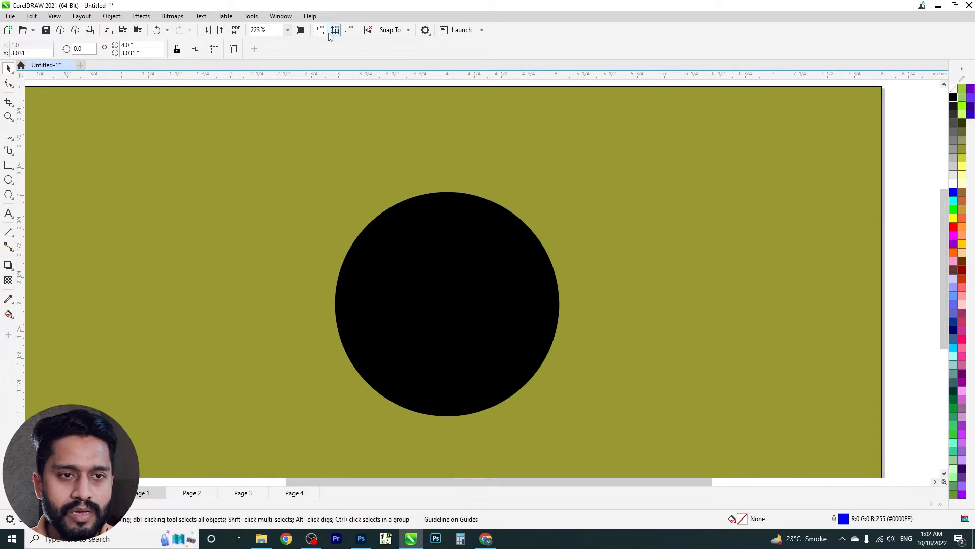
# Step: Show the guidelines, move the original top guideline up to the circle's top edge and shift the right guideline to about 5.023 inches
pyautogui.click(349, 30)
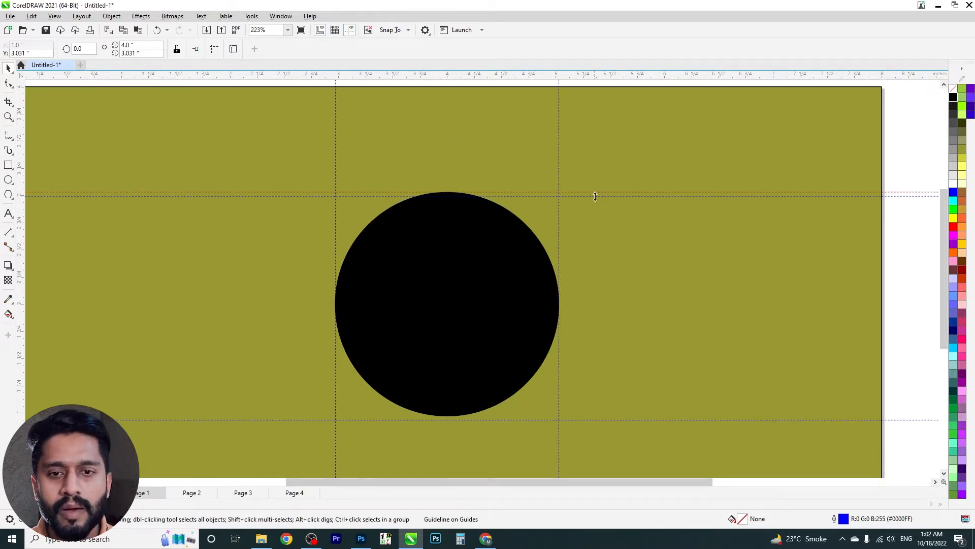
pyautogui.moveTo(600, 197)
pyautogui.mouseDown()
pyautogui.moveTo(600, 178)
pyautogui.moveTo(597, 191)
pyautogui.mouseUp()
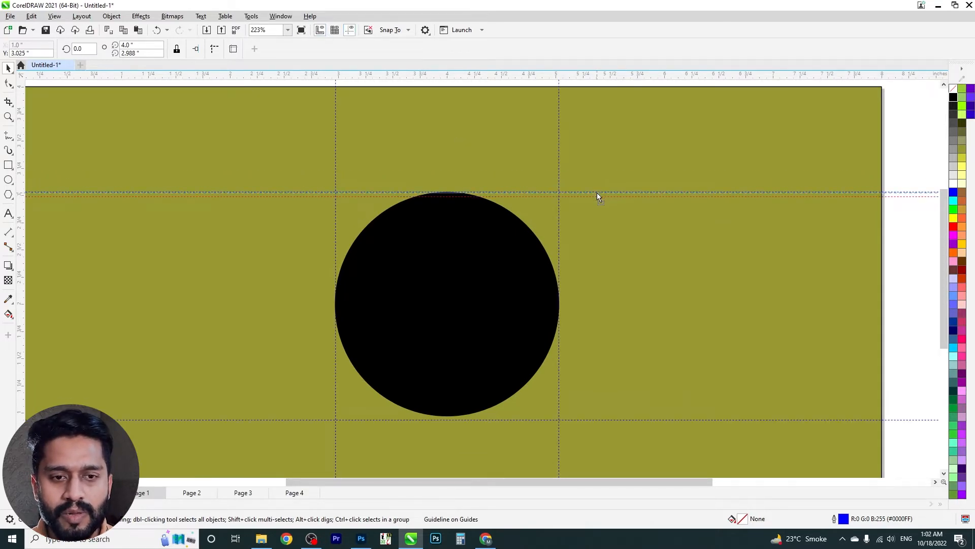
pyautogui.click(560, 162)
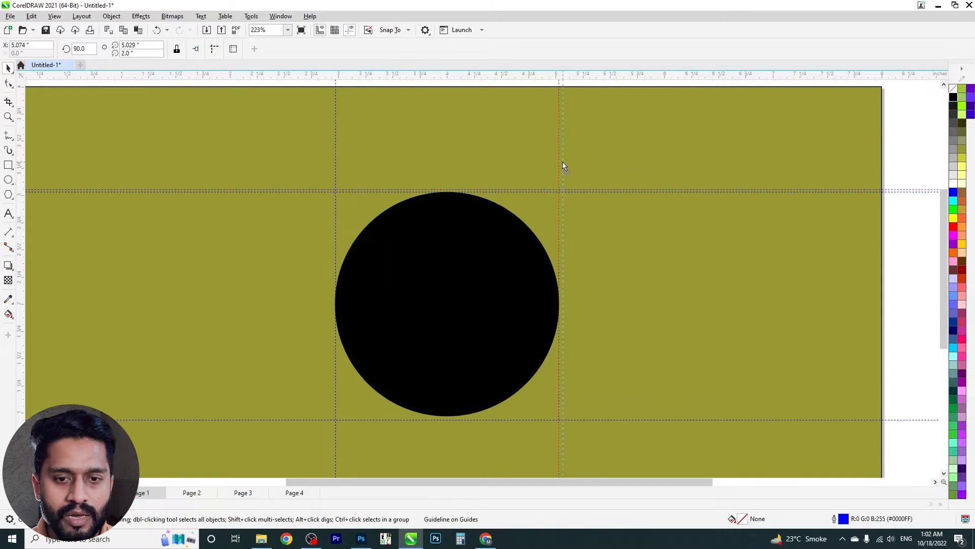
pyautogui.moveTo(563, 162); pyautogui.dragTo(559, 162)
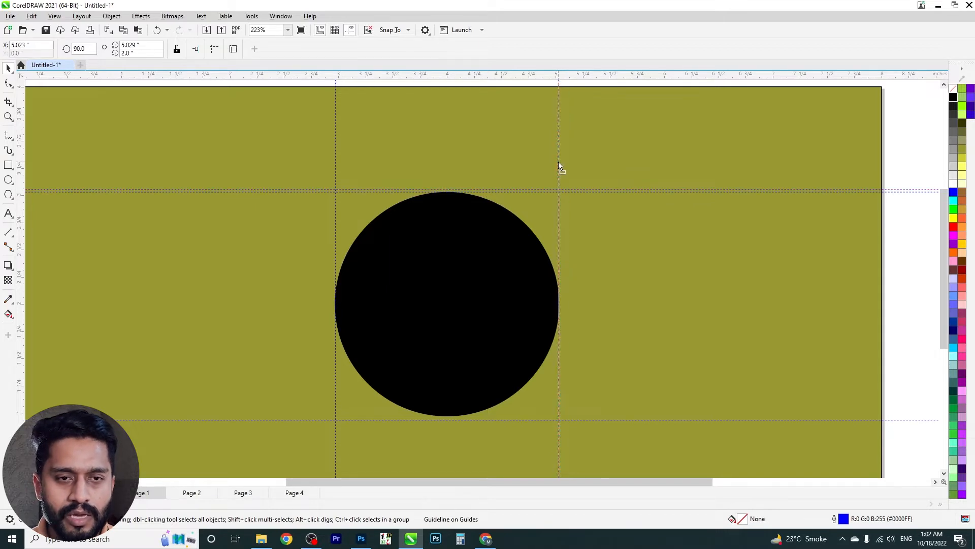
# Step: Turn off snapping to objects and try moving the grouped artwork about 1 inch to the right
pyautogui.click(391, 30)
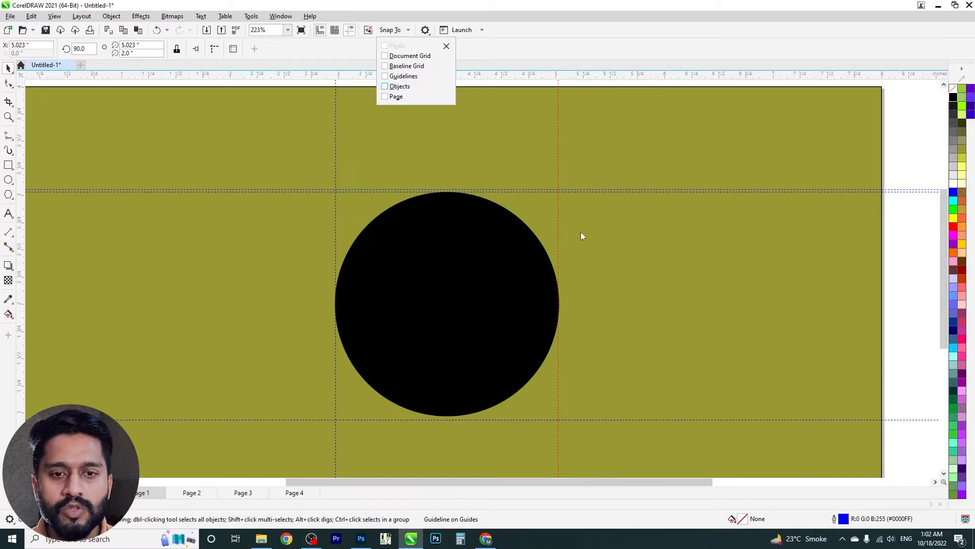
pyautogui.click(512, 270)
pyautogui.moveTo(511, 270); pyautogui.dragTo(580, 272)
pyautogui.scroll(-3, 509, 153)
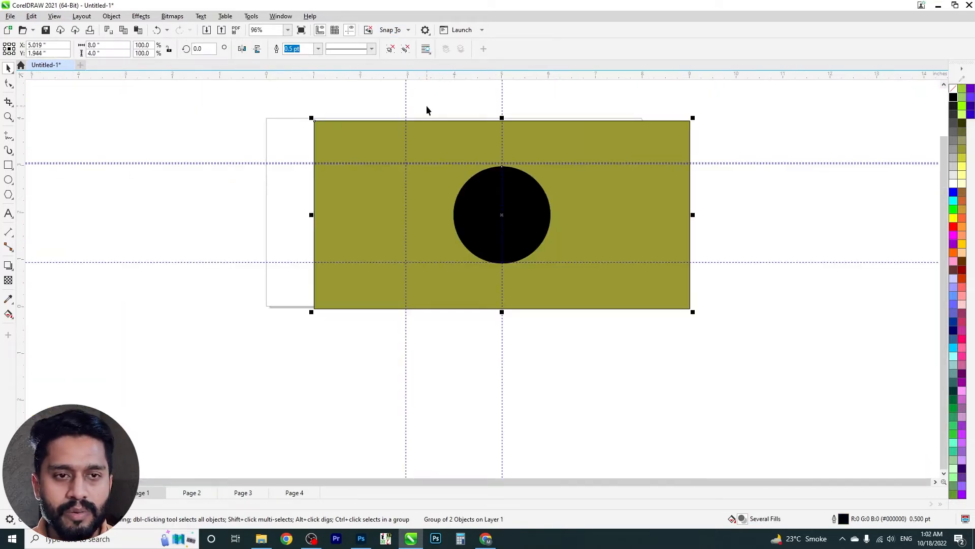
# Step: Ungroup the artwork and move the circle off center to about X 3.901, Y 2.062 inches
pyautogui.click(390, 49)
pyautogui.click(462, 230)
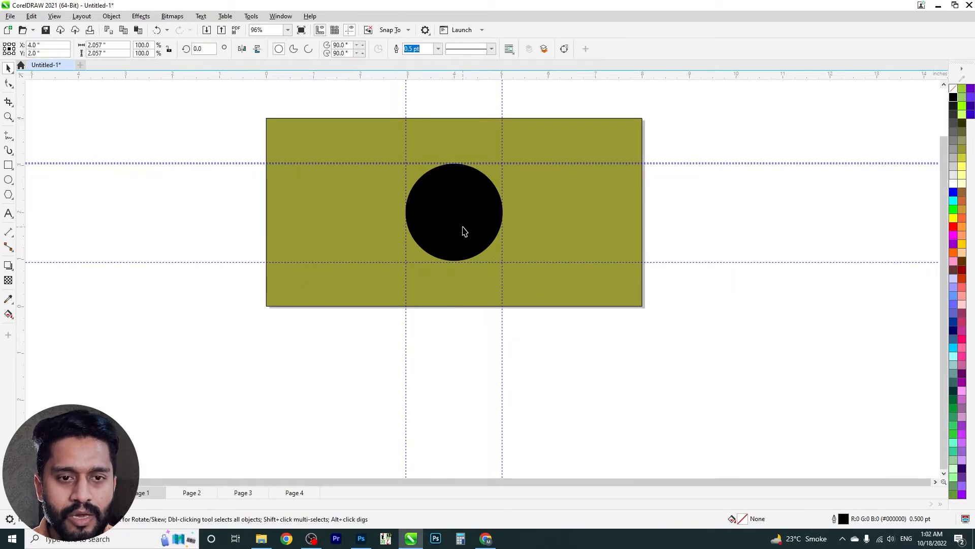
pyautogui.scroll(2, 452, 204)
pyautogui.moveTo(461, 213)
pyautogui.mouseDown()
pyautogui.moveTo(440, 216)
pyautogui.moveTo(476, 226)
pyautogui.moveTo(453, 206)
pyautogui.mouseUp()
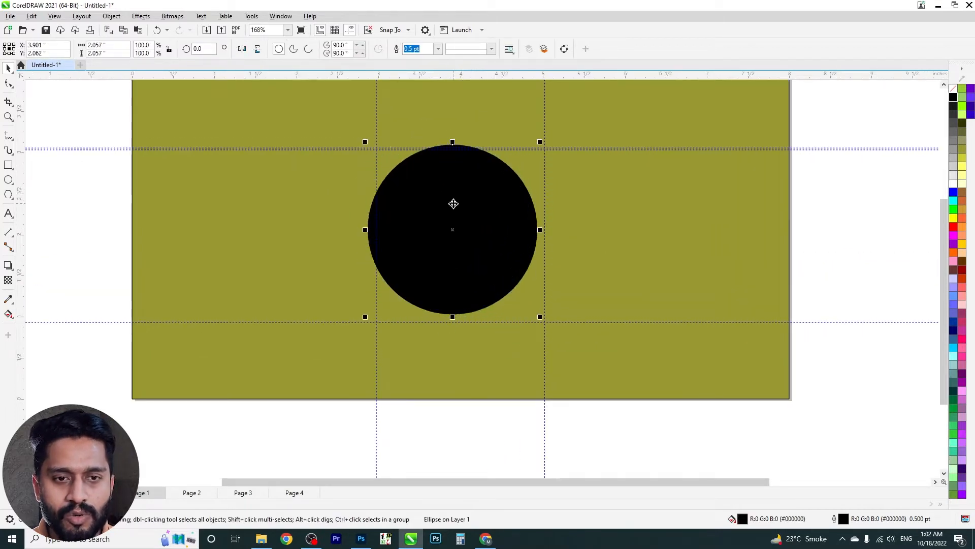
# Step: Turn snapping to objects back on and try moving the circle up and to the right over the rectangle
pyautogui.click(391, 30)
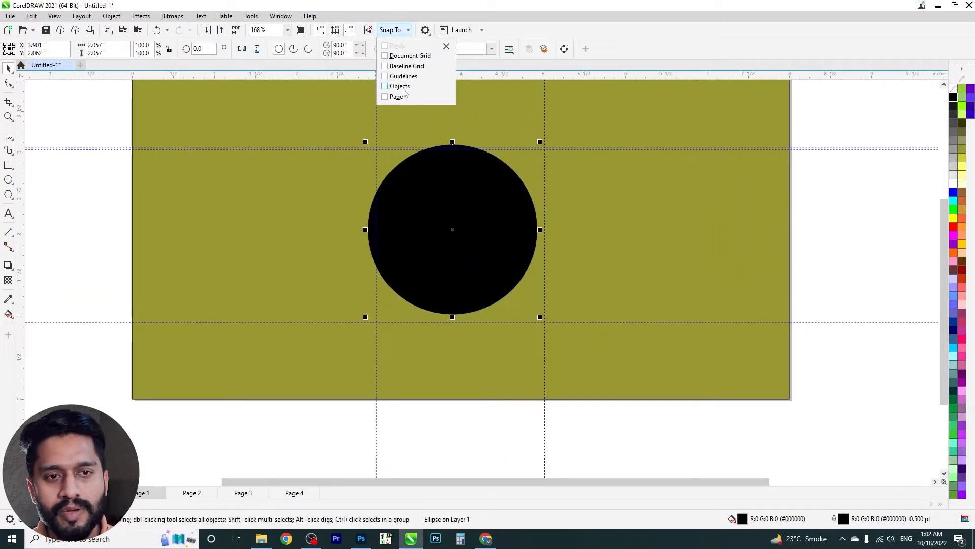
pyautogui.click(438, 215)
pyautogui.moveTo(438, 215); pyautogui.dragTo(462, 203)
pyautogui.keyDown('shift'); pyautogui.click(629, 234); pyautogui.keyUp('shift')
pyautogui.click(534, 239)
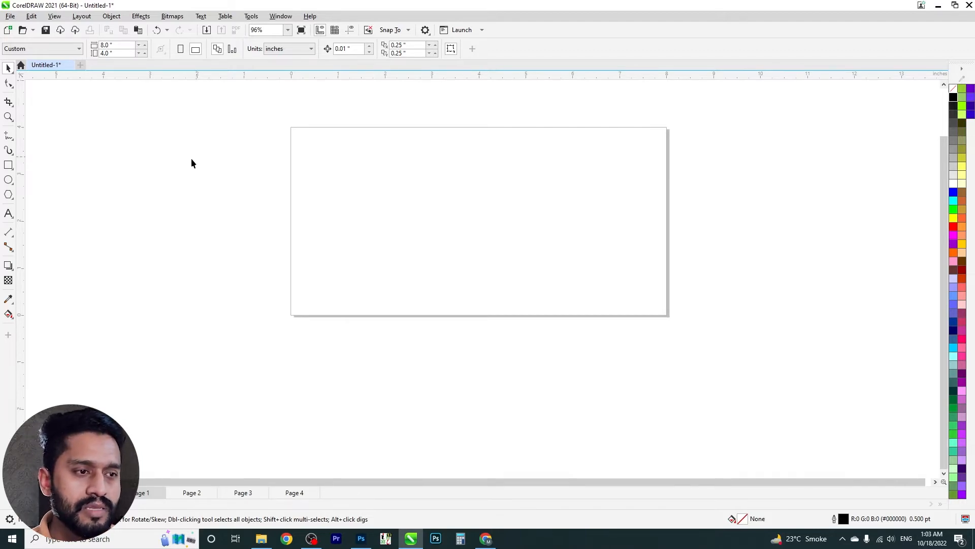
# Step: Draw a rectangle about 3.796 by 2.422 inches on page 1 and move its center to about X 3.832, Y 1.809 inches
pyautogui.click(9, 165)
pyautogui.moveTo(369, 200); pyautogui.dragTo(548, 314)
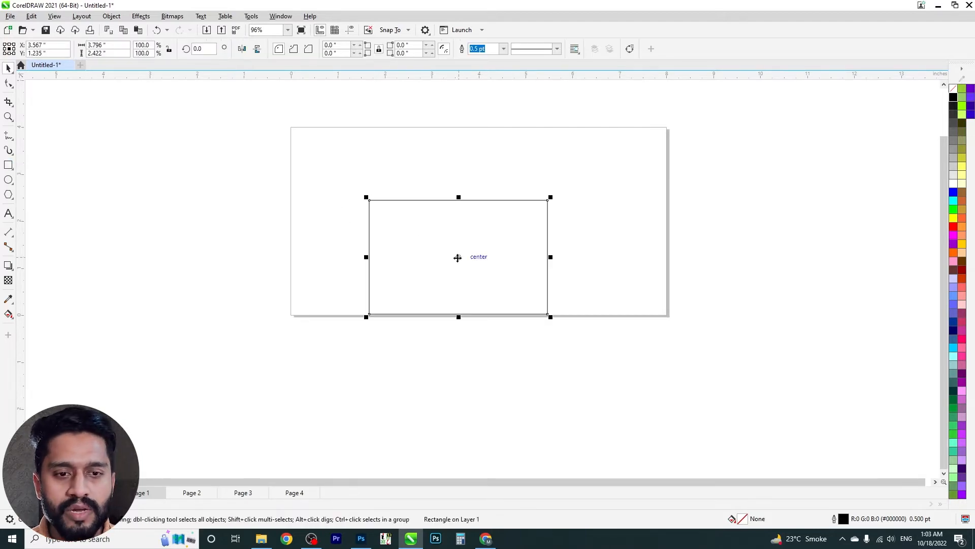
pyautogui.moveTo(458, 257); pyautogui.dragTo(471, 231)
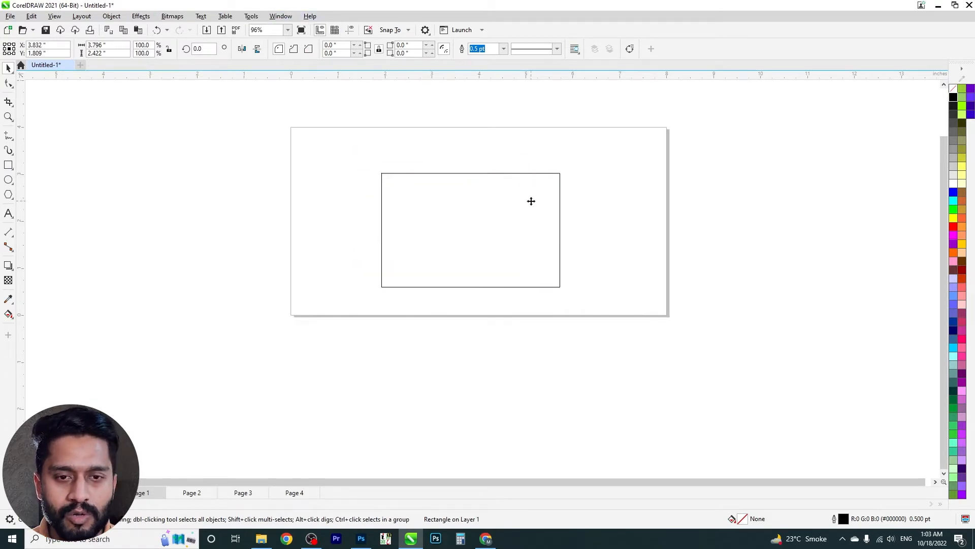
# Step: Try rotating the rectangle by its upper-right corner, undo it and activate the Rectangle tool
pyautogui.click(531, 201)
pyautogui.moveTo(571, 174); pyautogui.dragTo(554, 232)
pyautogui.hotkey('ctrl', 'z')
pyautogui.press('F6')
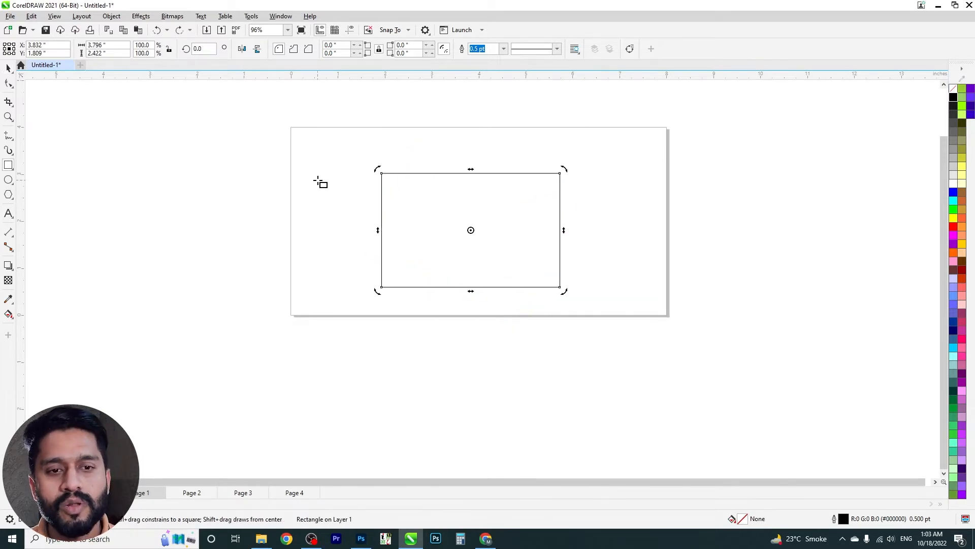
# Step: Deselect the rectangle and activate the Freehand Pick tool
pyautogui.press('space')
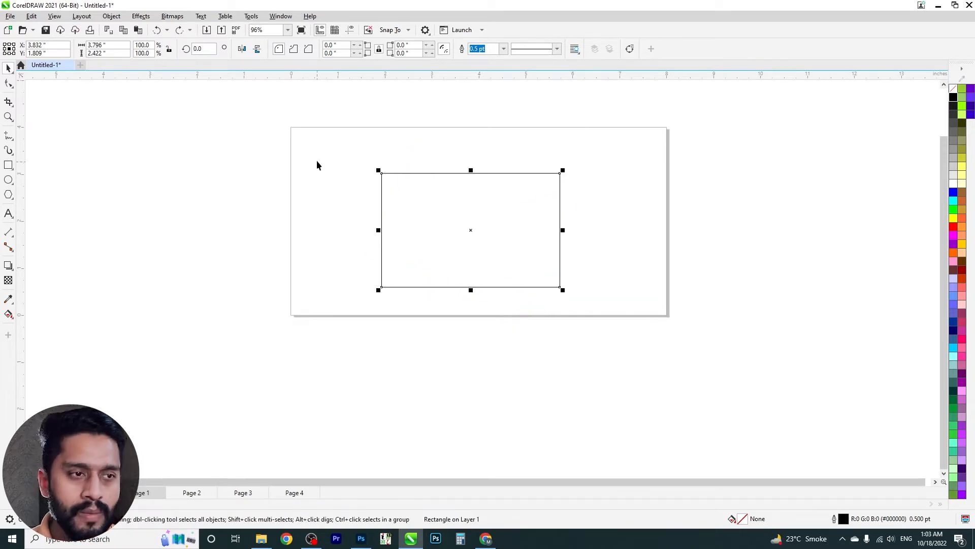
pyautogui.click(123, 121)
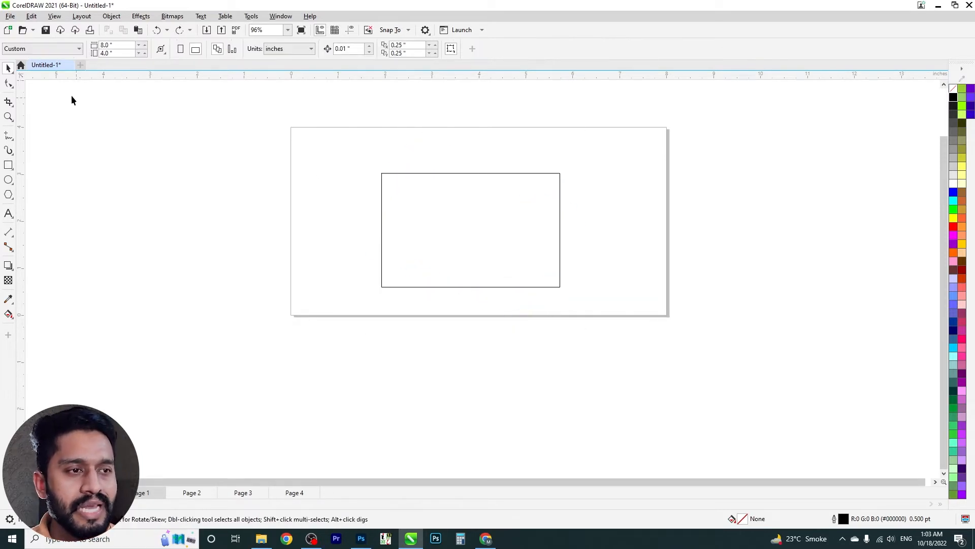
pyautogui.click(13, 73)
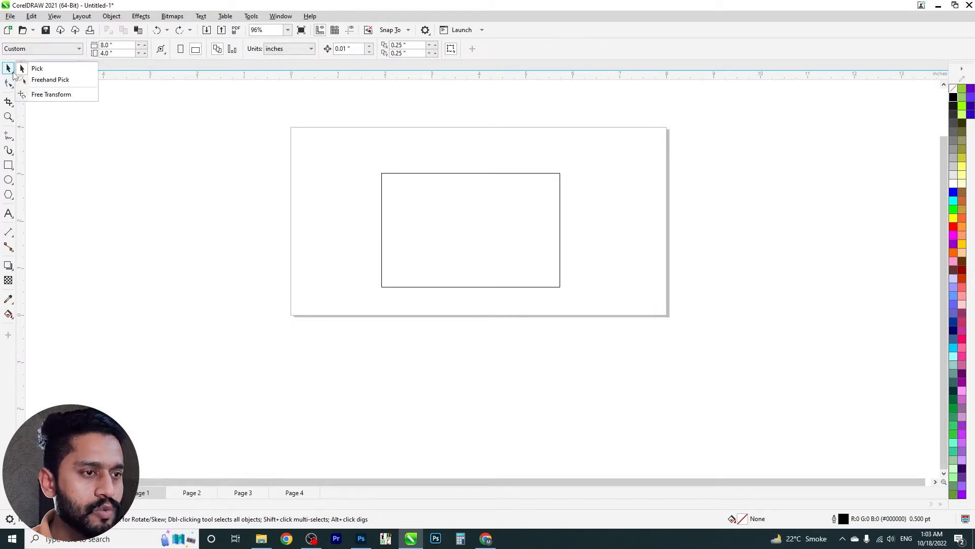
pyautogui.click(49, 79)
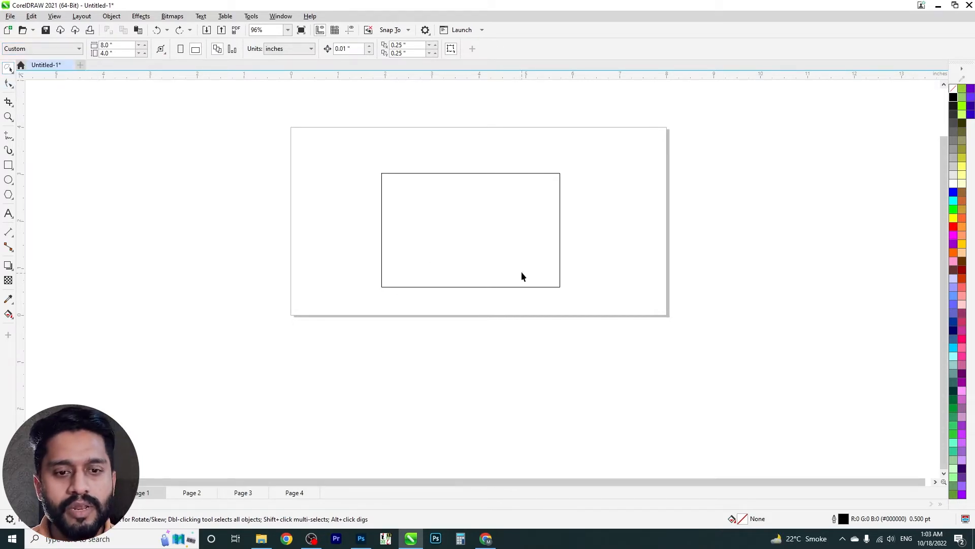
# Step: Draw a circle about 1.479 inches in diameter inside the rectangle, centered at about X 3.835, Y 1.774 inches
pyautogui.scroll(2, 522, 276)
pyautogui.click(8, 180)
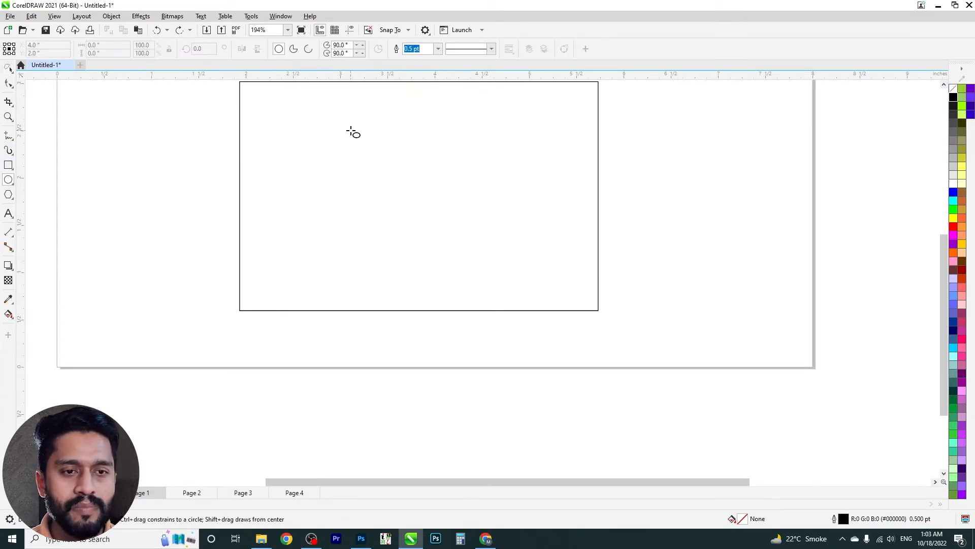
pyautogui.moveTo(349, 129); pyautogui.dragTo(470, 272)
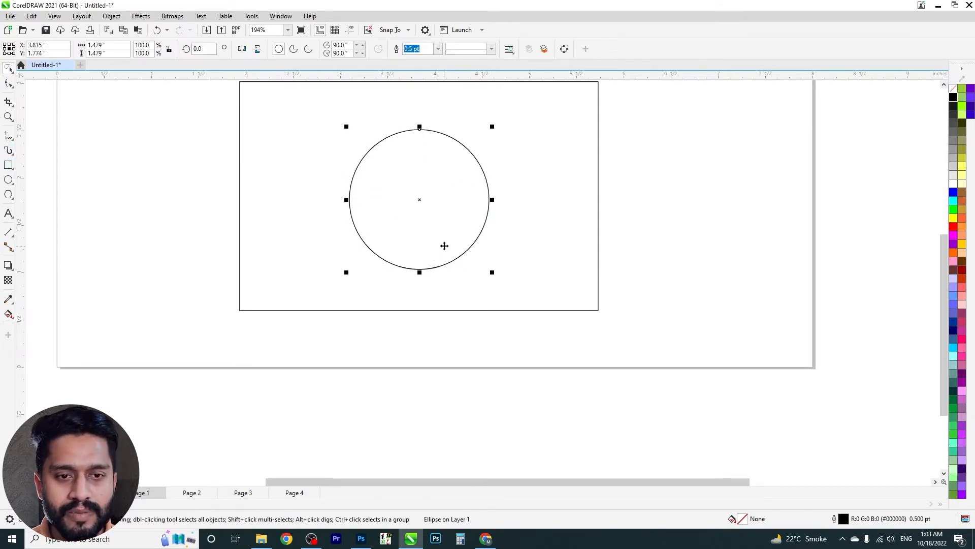
pyautogui.moveTo(427, 216); pyautogui.dragTo(618, 291)
pyautogui.moveTo(685, 299); pyautogui.dragTo(639, 288)
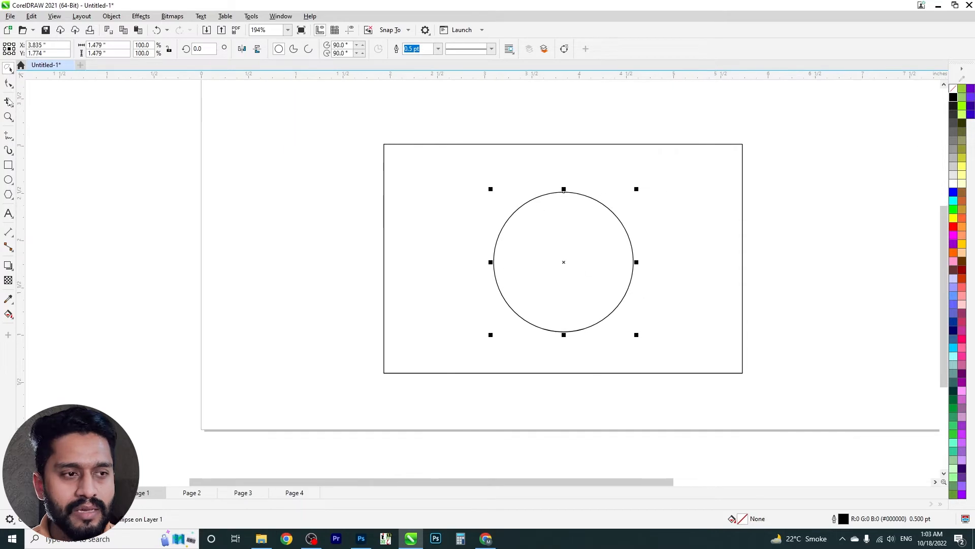
# Step: Practice freeform selection around the circle inside the rectangle with the Freehand Pick tool, leaving the circle selected
pyautogui.click(8, 67)
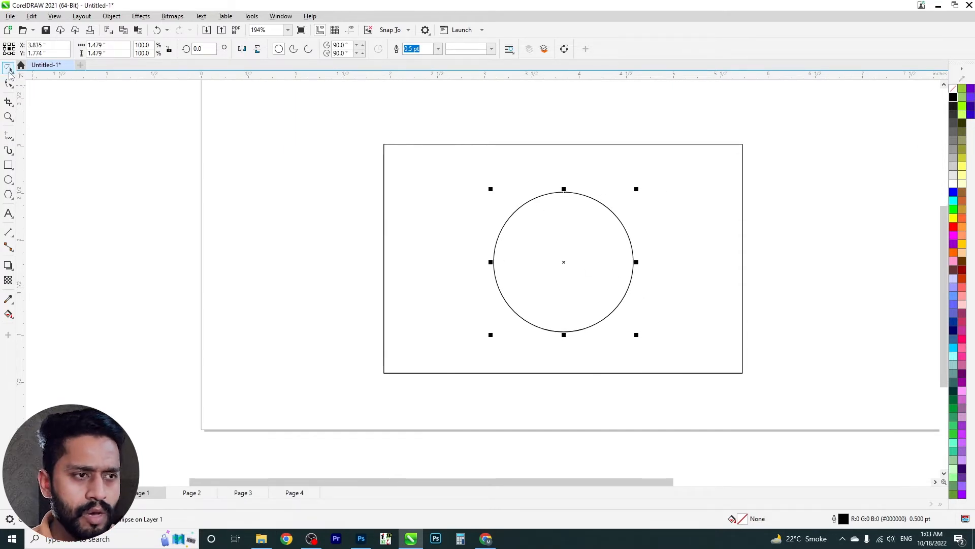
pyautogui.moveTo(470, 132); pyautogui.dragTo(504, 184)
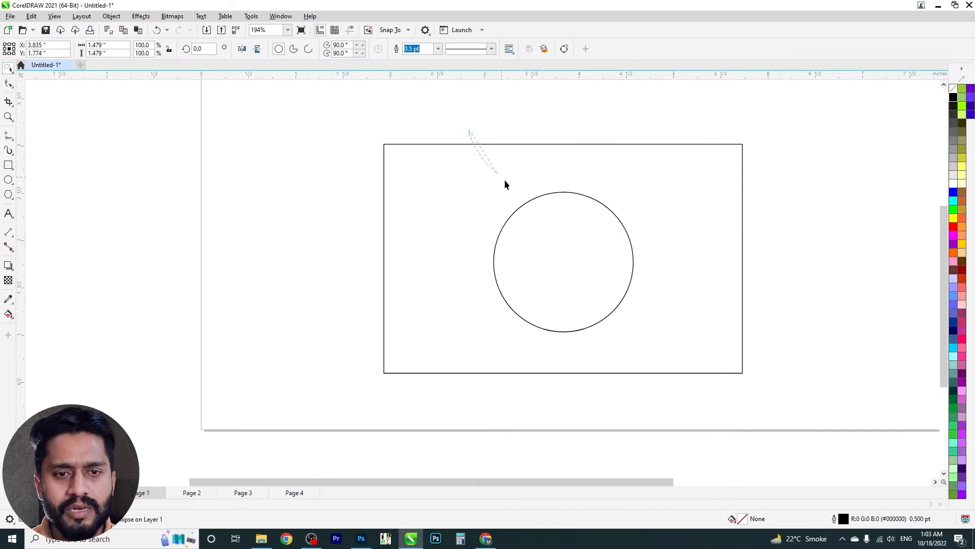
pyautogui.moveTo(596, 165)
pyautogui.mouseDown()
pyautogui.moveTo(651, 190)
pyautogui.moveTo(716, 340)
pyautogui.mouseUp()
pyautogui.moveTo(462, 392); pyautogui.dragTo(460, 388)
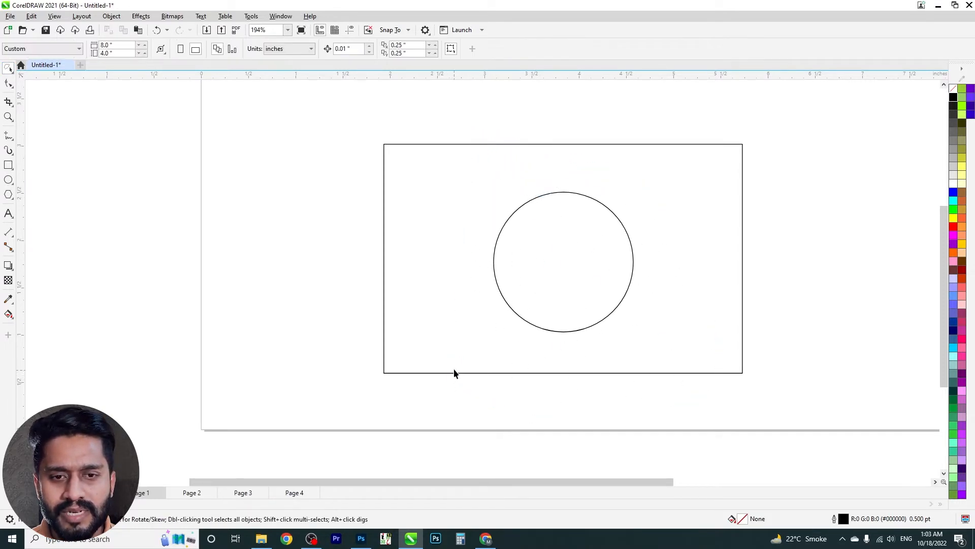
pyautogui.moveTo(684, 210)
pyautogui.mouseDown()
pyautogui.moveTo(710, 312)
pyautogui.moveTo(648, 359)
pyautogui.moveTo(420, 341)
pyautogui.mouseUp()
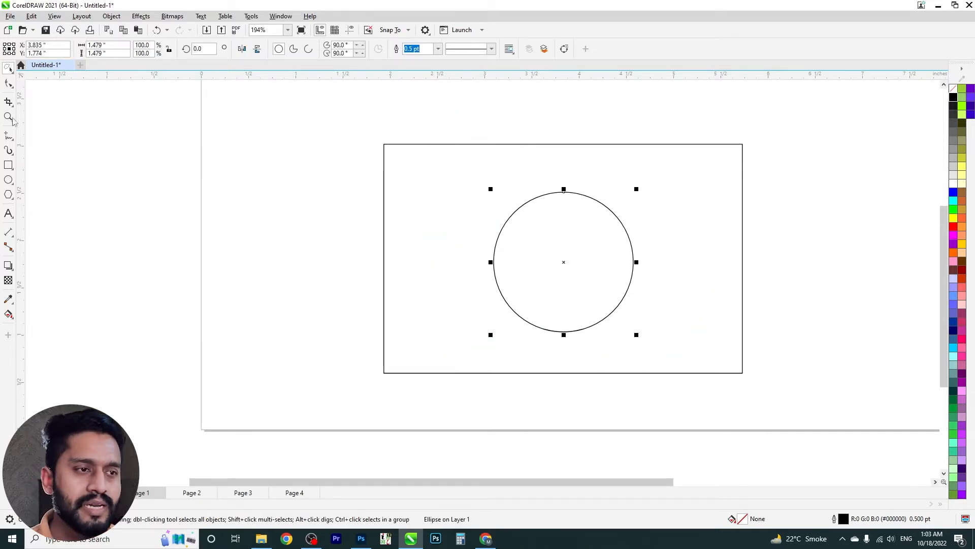
# Step: Switch to the Free Transform tool and stretch the circle horizontally to a width of about 1.805 inches
pyautogui.click(9, 69)
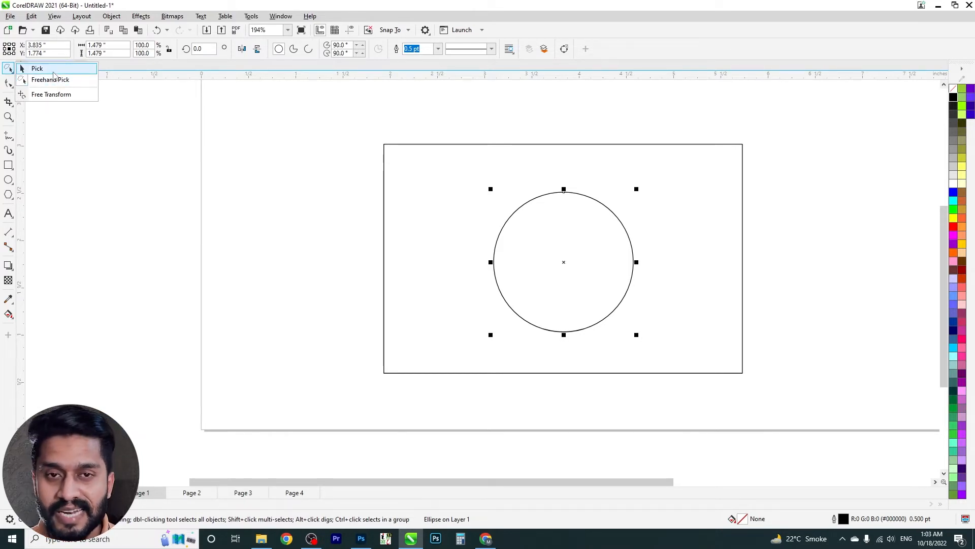
pyautogui.click(55, 73)
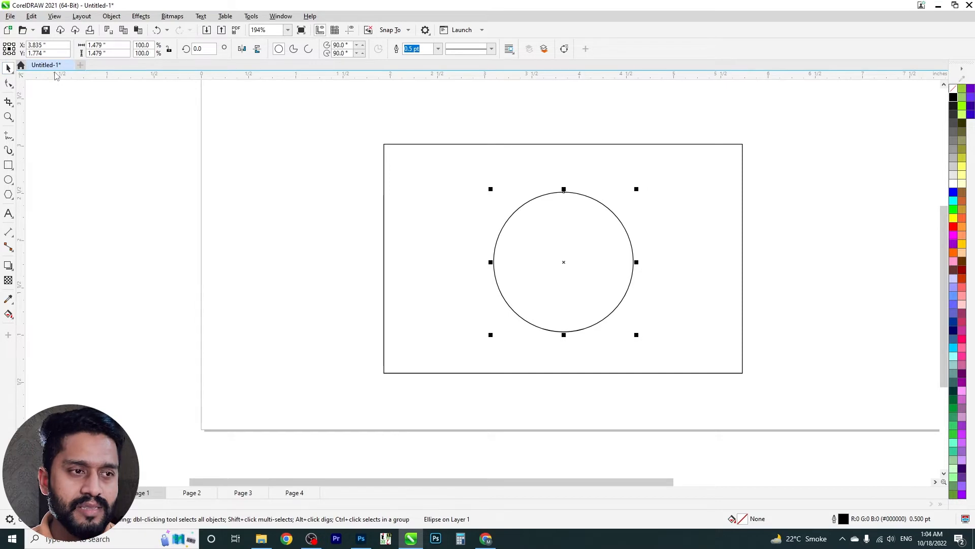
pyautogui.click(8, 68)
pyautogui.click(46, 94)
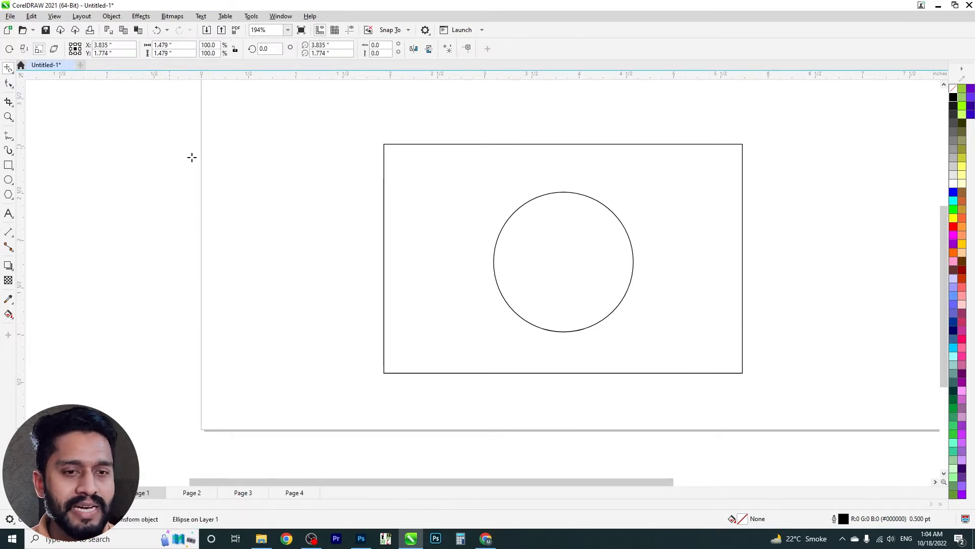
pyautogui.moveTo(562, 261); pyautogui.dragTo(589, 265)
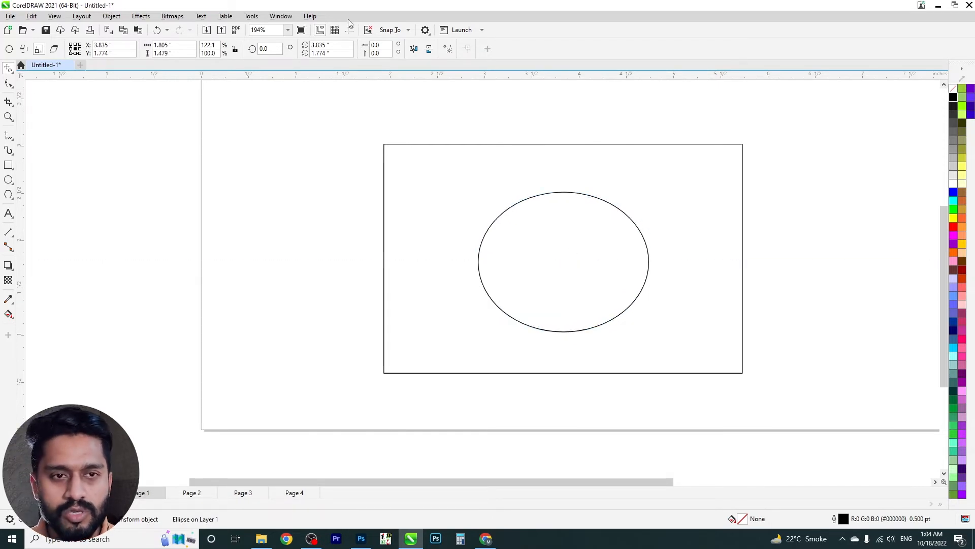
# Step: Reshape the ellipse with Free Transform to about 1.413 by 1.889 inches and check the snapping options
pyautogui.click(407, 30)
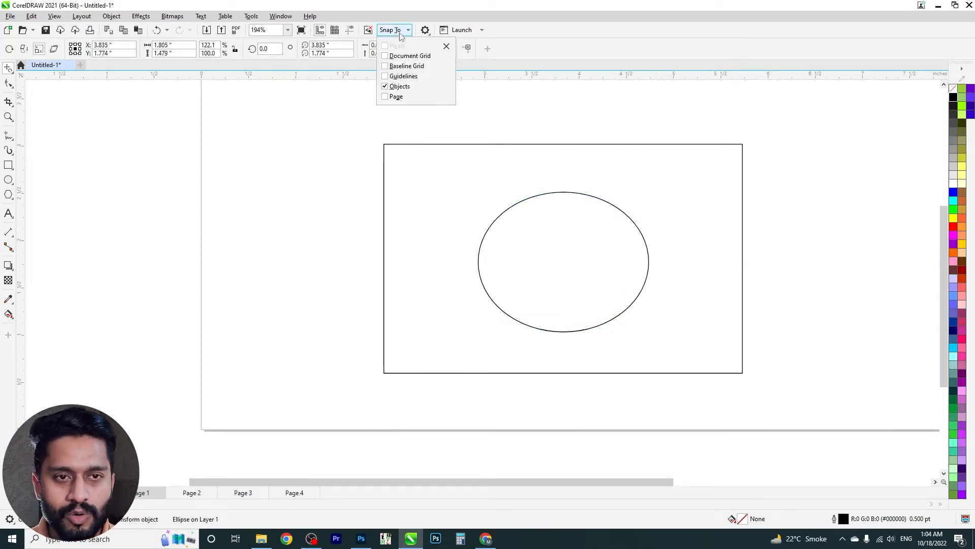
pyautogui.click(447, 46)
pyautogui.moveTo(581, 258); pyautogui.dragTo(547, 279)
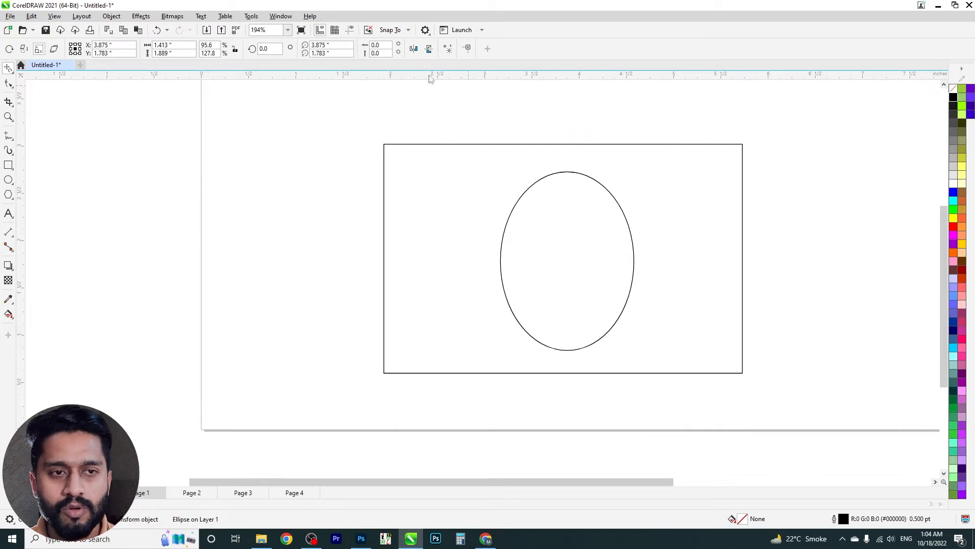
pyautogui.click(391, 30)
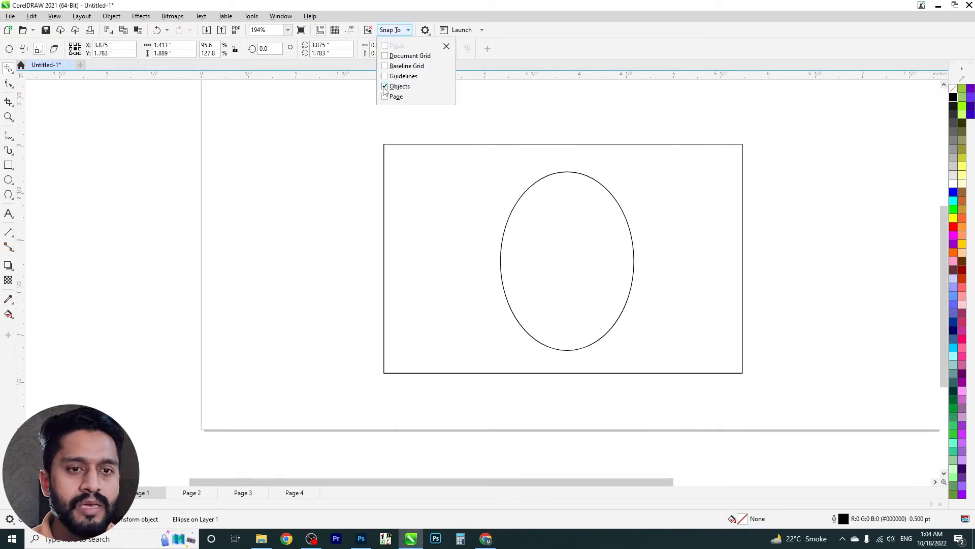
pyautogui.click(390, 31)
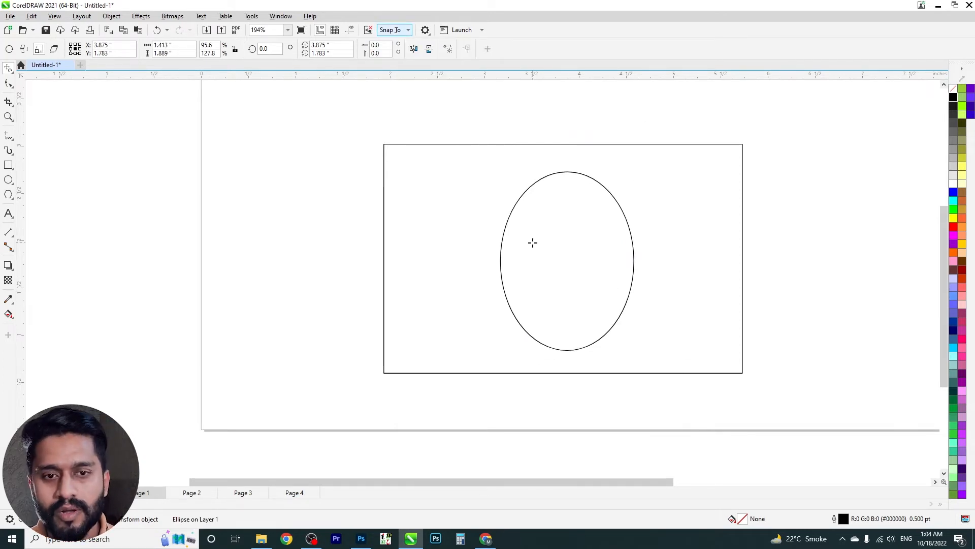
pyautogui.click(522, 223)
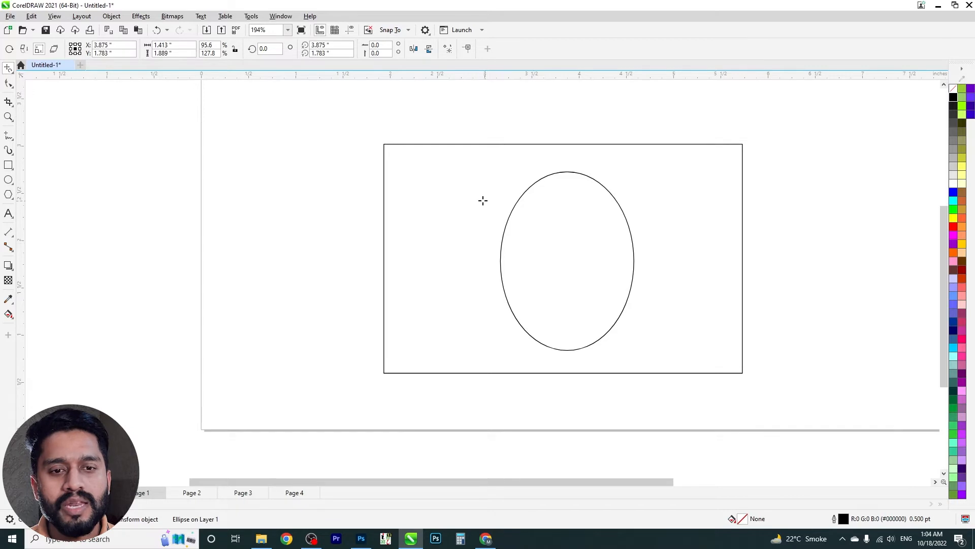
# Step: Leave Free Transform and activate the Shape tool on the ellipse
pyautogui.click(8, 68)
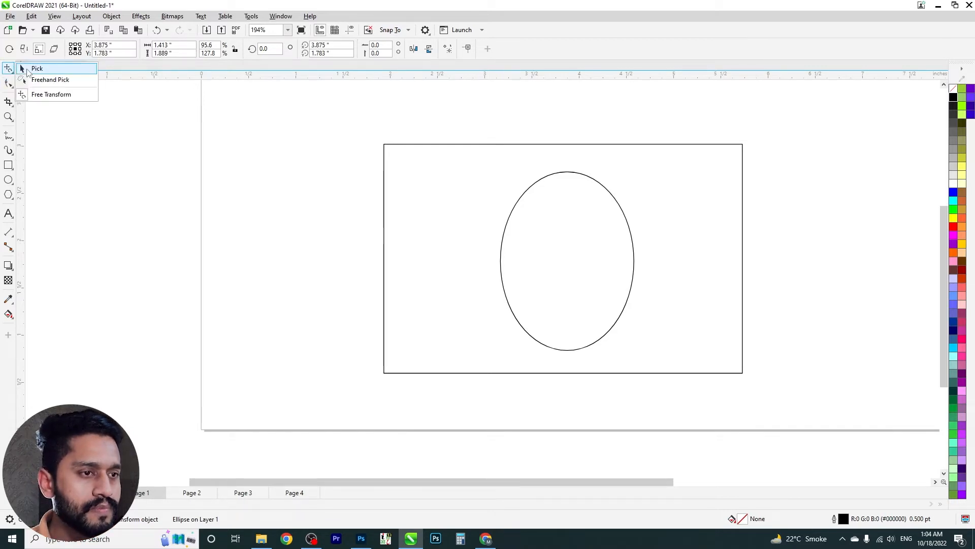
pyautogui.click(21, 68)
pyautogui.click(8, 84)
pyautogui.click(39, 83)
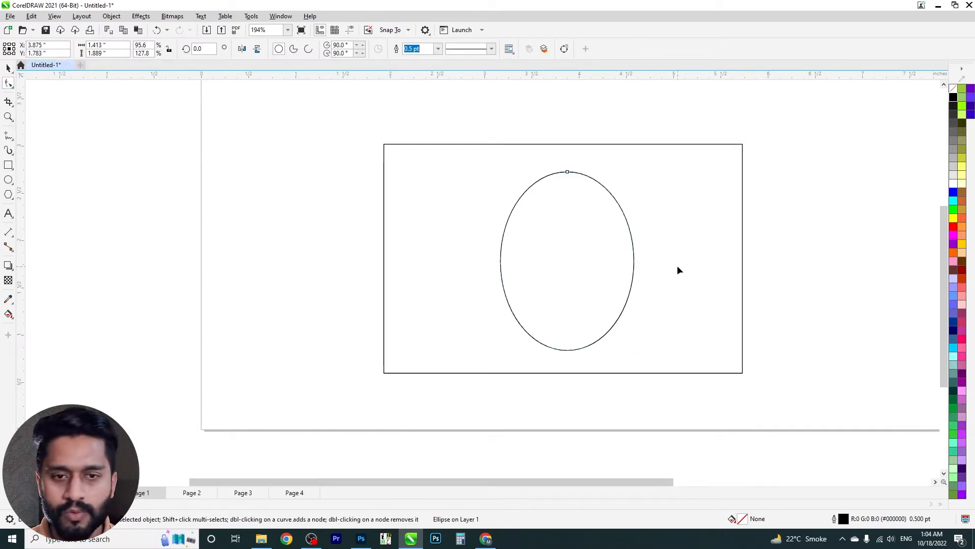
# Step: Try opening the ellipse into an arc by moving its top node, and undo the change
pyautogui.moveTo(568, 173); pyautogui.dragTo(603, 169)
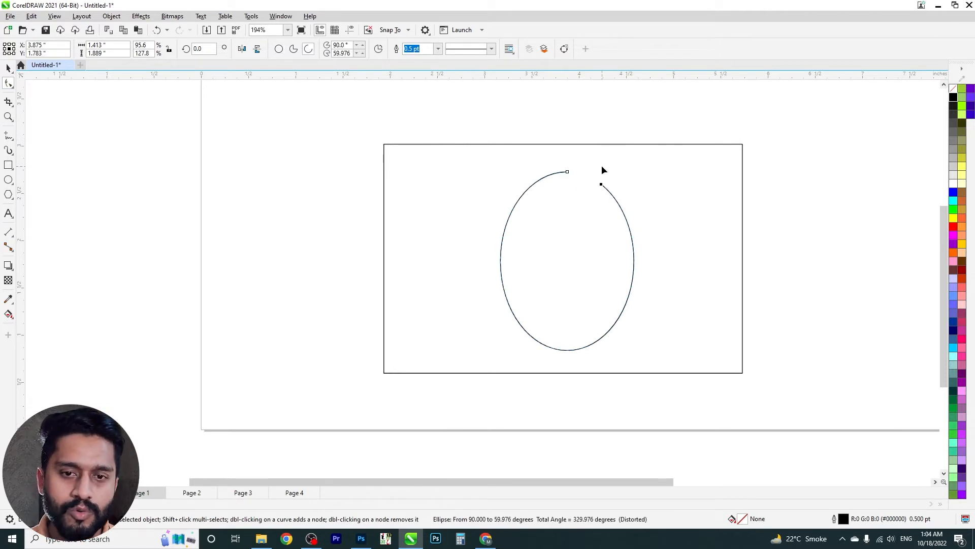
pyautogui.scroll(1, 616, 199)
pyautogui.hotkey('ctrl', 'z')
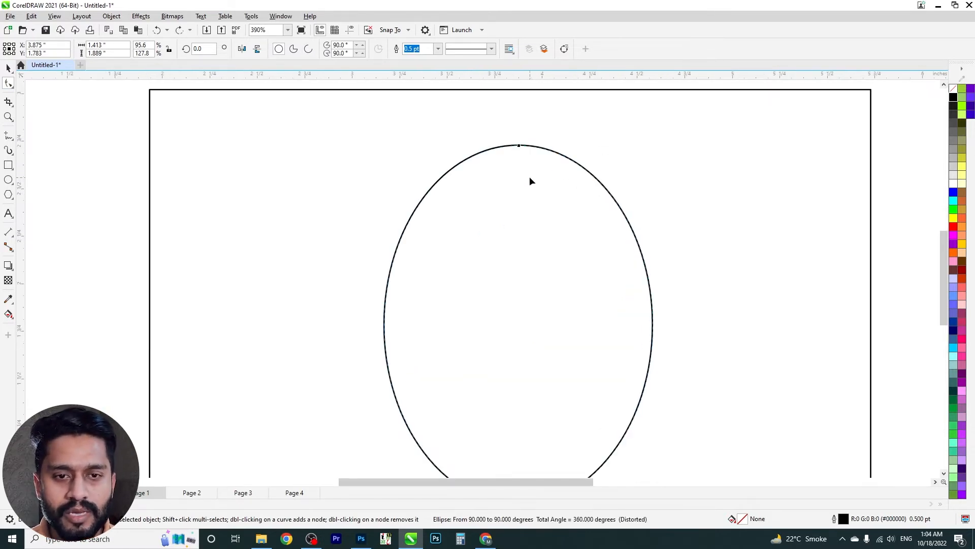
pyautogui.scroll(-1, 530, 172)
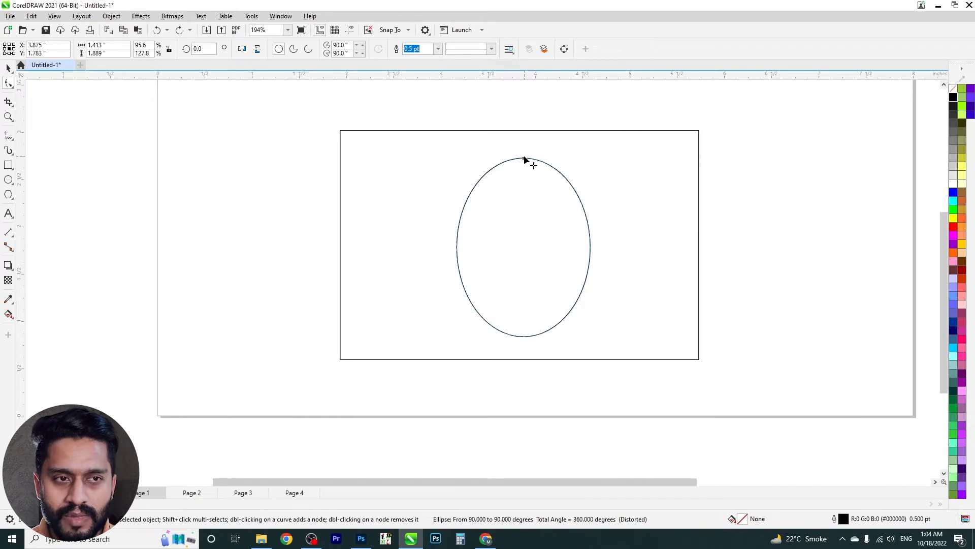
# Step: Open the ellipse into a C-shaped arc ending at its lower right and convert it to curves
pyautogui.moveTo(529, 159); pyautogui.dragTo(570, 319)
pyautogui.press('space')
pyautogui.hotkey('ctrl', 'q')
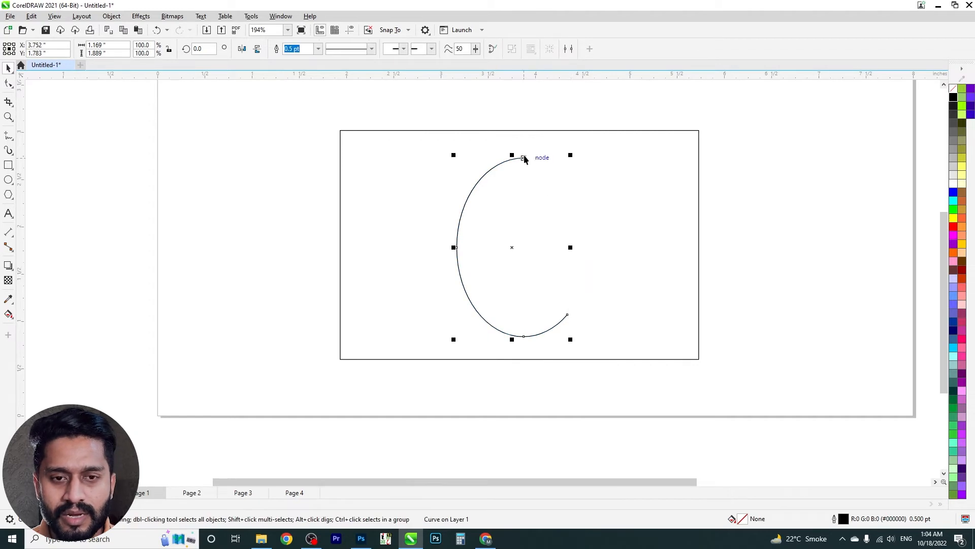
# Step: Reshape the converted arc by its node handles, bending the upper-left and lower-right segments inward
pyautogui.press('space')
pyautogui.moveTo(512, 150); pyautogui.dragTo(535, 194)
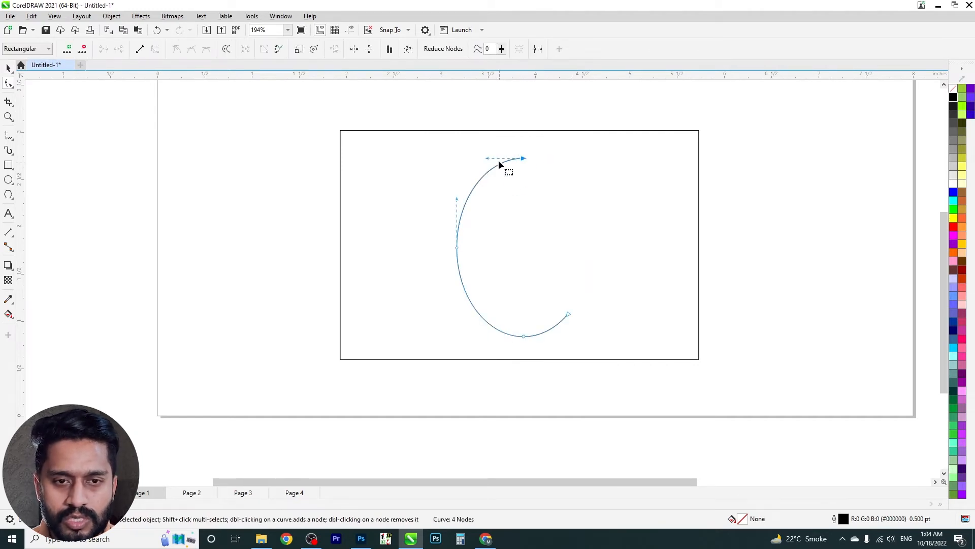
pyautogui.moveTo(501, 140); pyautogui.dragTo(543, 190)
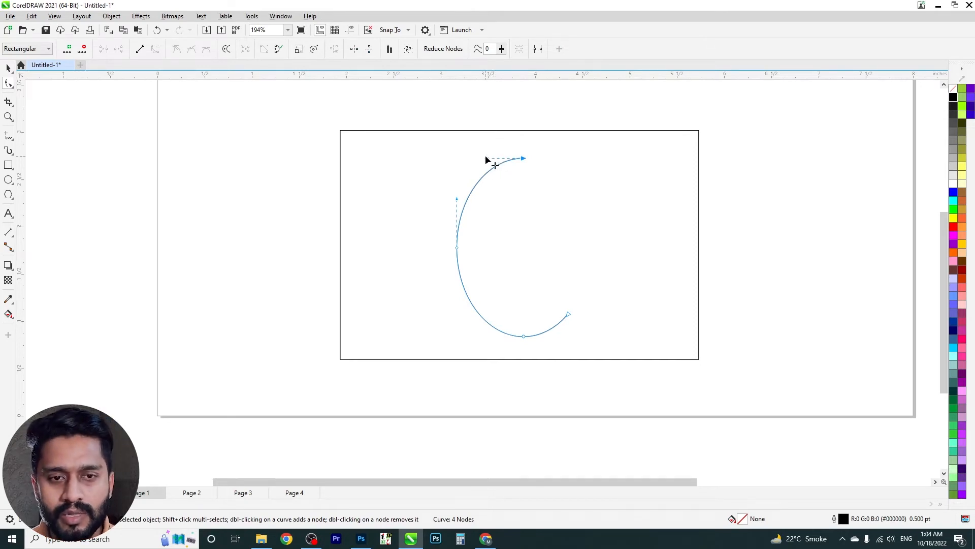
pyautogui.moveTo(486, 155); pyautogui.dragTo(476, 307)
pyautogui.press('space')
# Step: Move the reshaped curve against the rectangle's right edge, centered at about X 5.13, Y 2.077 inches
pyautogui.scroll(-2, 519, 127)
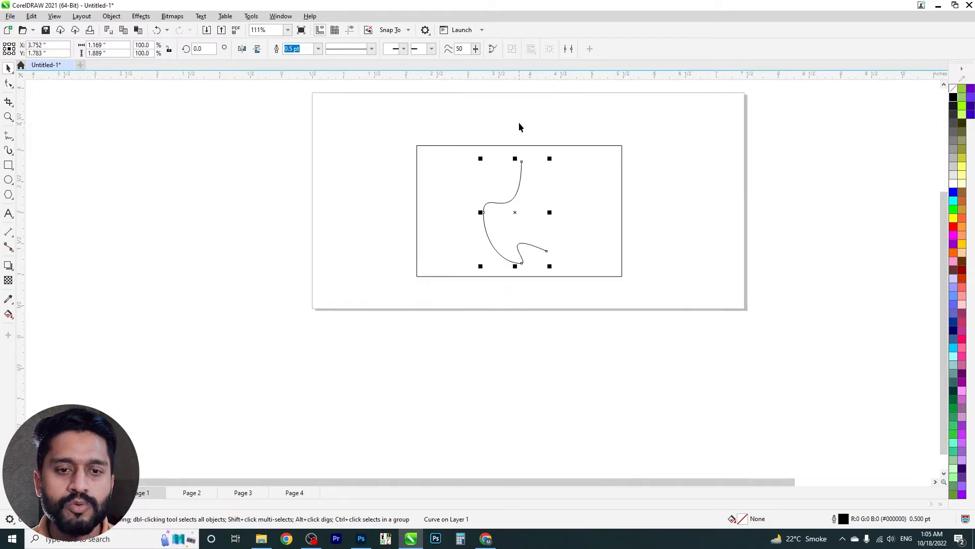
pyautogui.scroll(-1, 520, 127)
pyautogui.moveTo(499, 233); pyautogui.dragTo(563, 219)
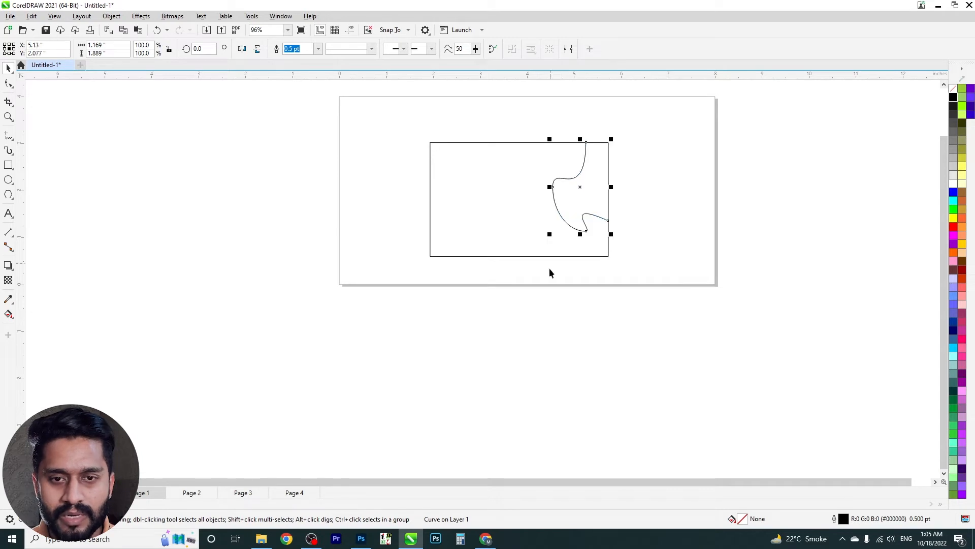
# Step: Select the rectangle and curve together, examine up close where the curve meets the rectangle's edges, and deselect them
pyautogui.click(483, 265)
pyautogui.click(523, 250)
pyautogui.moveTo(684, 307); pyautogui.dragTo(325, 73)
pyautogui.press('F4')
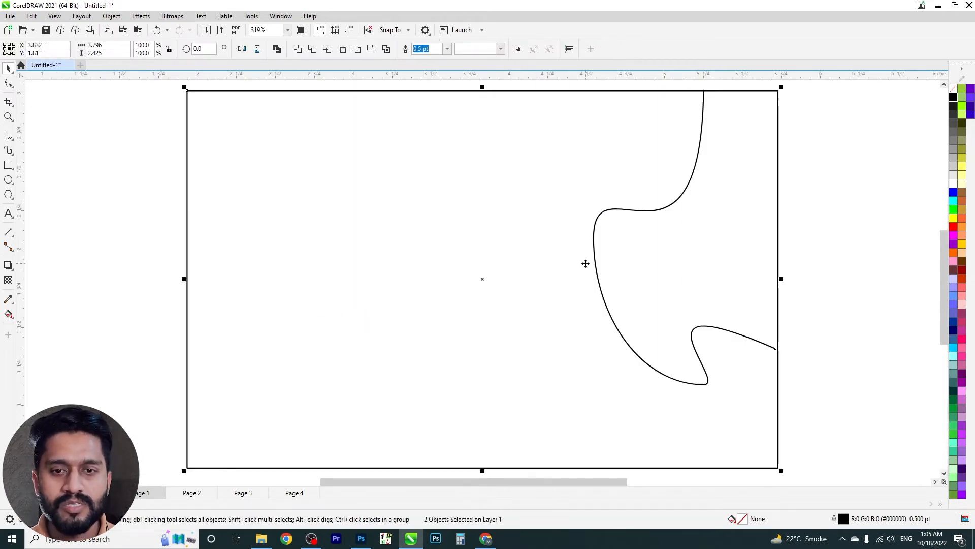
pyautogui.click(608, 147)
pyautogui.scroll(-2, 608, 139)
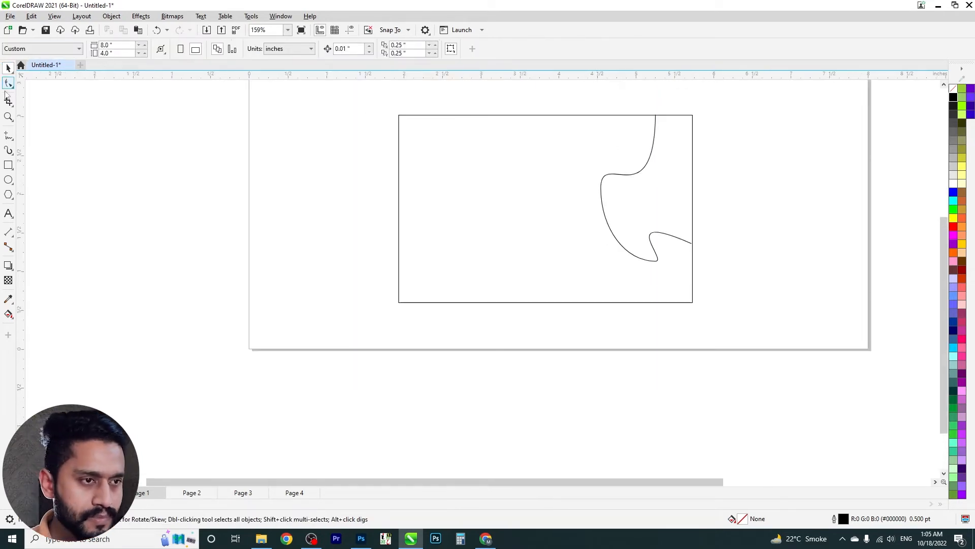
# Step: Add the artistic text "print point" in 24 pt Arial between the page's left edge and the rectangle
pyautogui.click(8, 214)
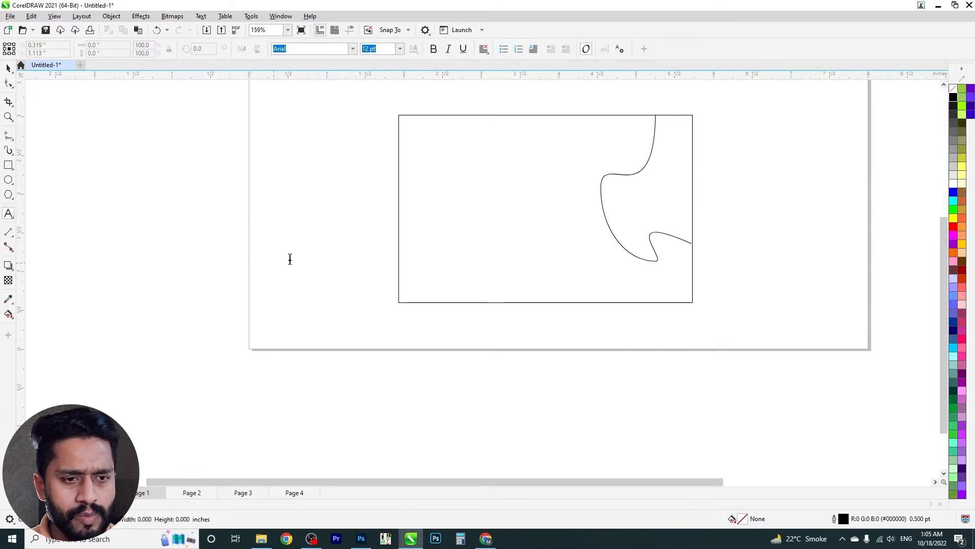
pyautogui.click(275, 254)
pyautogui.write('print point')
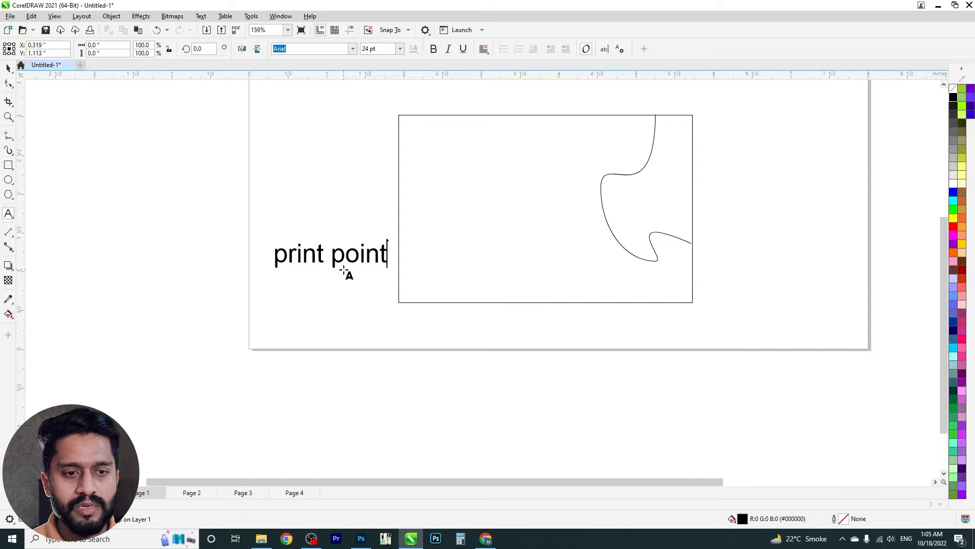
pyautogui.press('Escape')
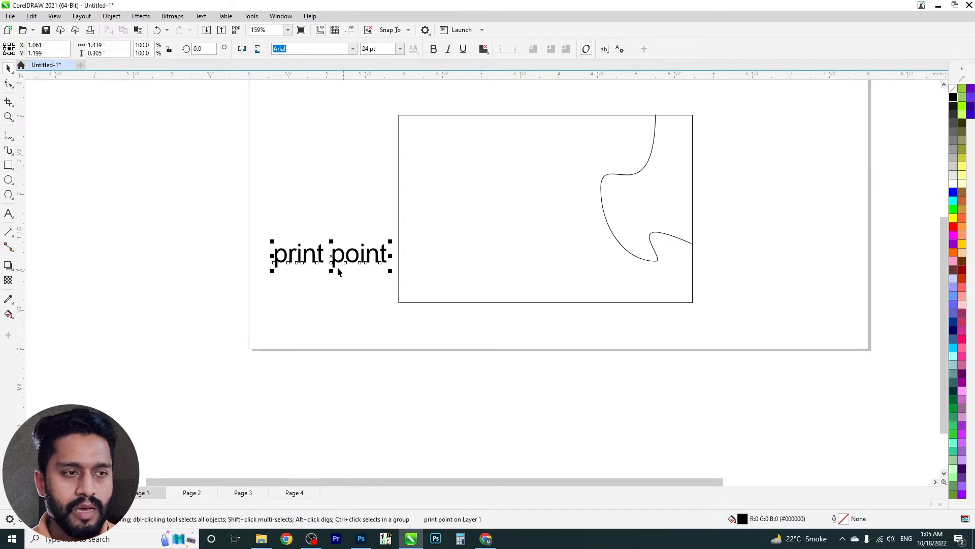
# Step: Tighten the letter spacing of the "print point" text with the Shape tool until it is about 1.266 inches wide
pyautogui.click(8, 82)
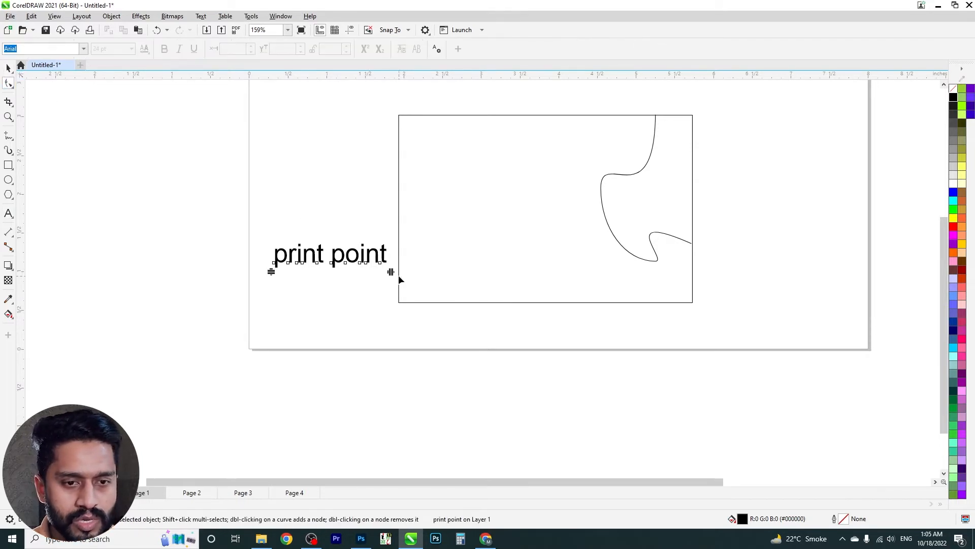
pyautogui.moveTo(390, 275); pyautogui.dragTo(371, 313)
pyautogui.press('space')
pyautogui.scroll(2, 175, 301)
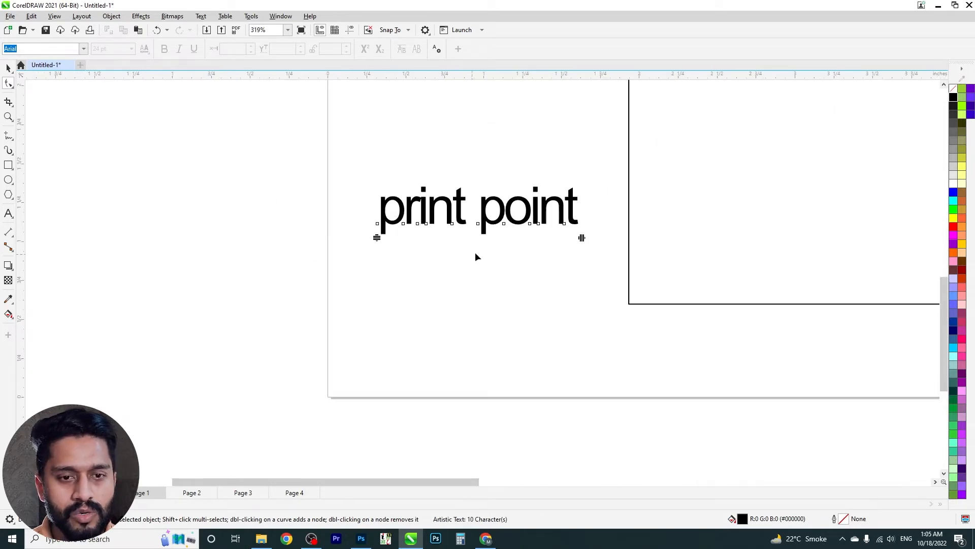
# Step: Copy the "print point" text and paste it below the original, twice on the second line and once on the third
pyautogui.doubleClick(485, 210)
pyautogui.hotkey('ctrl', 'a')
pyautogui.hotkey('ctrl', 'c')
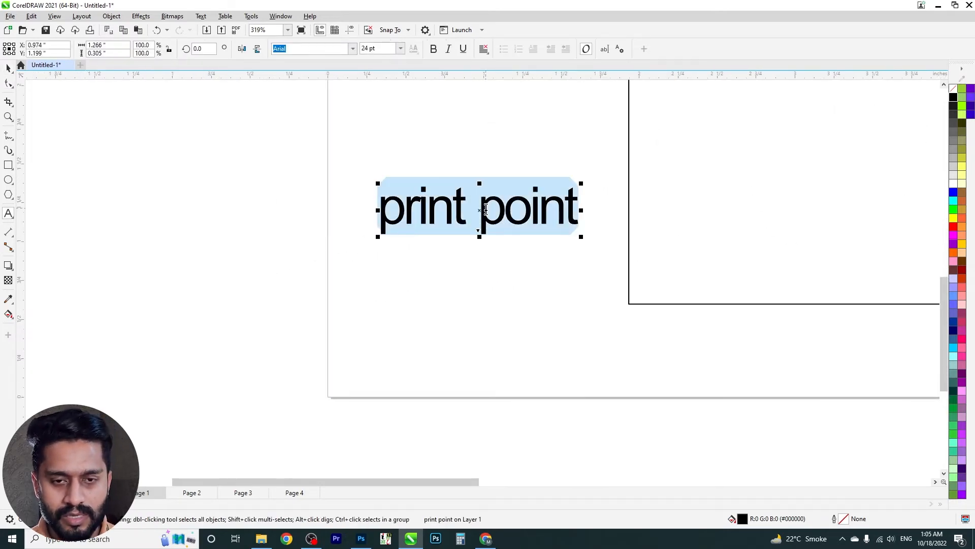
pyautogui.press('Right')
pyautogui.press('Return')
pyautogui.hotkey('ctrl', 'v')
pyautogui.hotkey('ctrl', 'v')
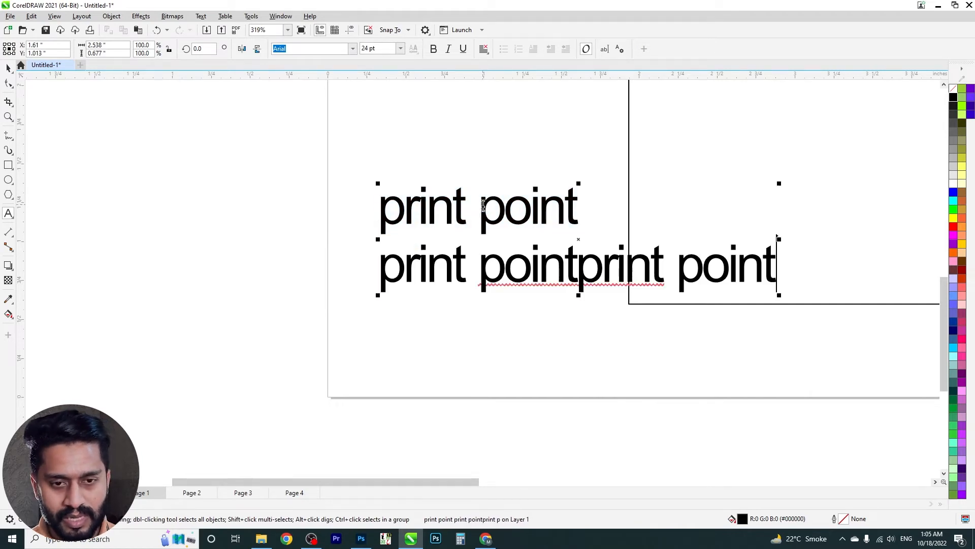
pyautogui.write('\\')
pyautogui.press('Return')
pyautogui.hotkey('ctrl', 'v')
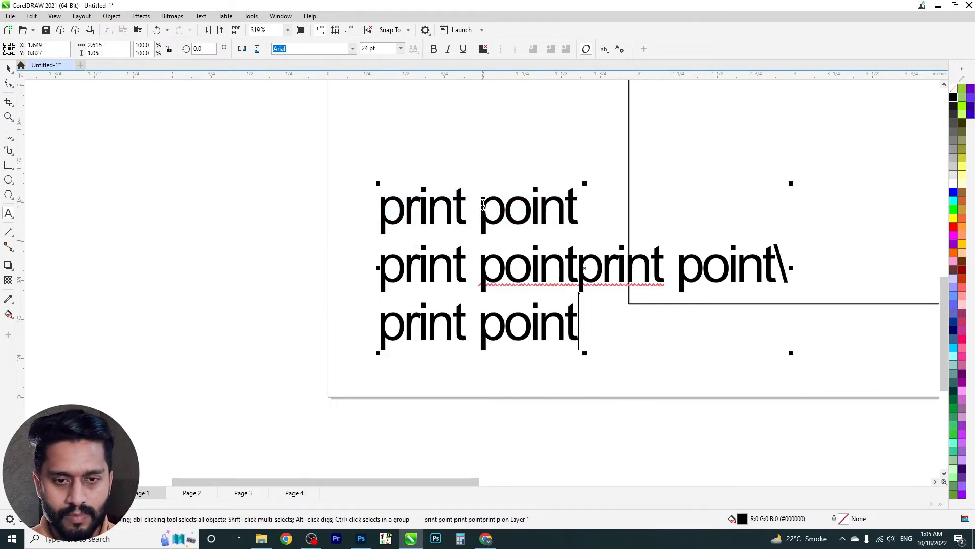
pyautogui.hotkey('ctrl', 'space')
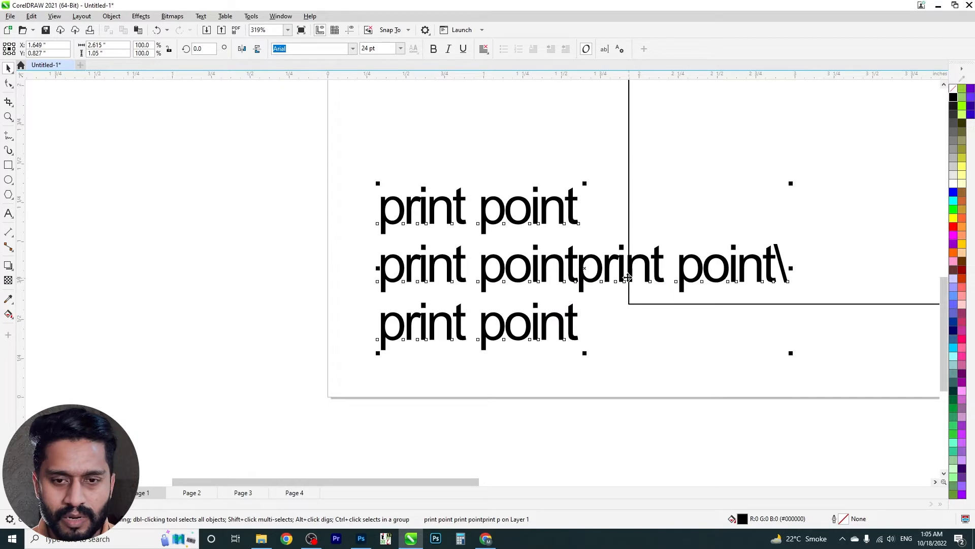
# Step: Break the doubled second line between its two phrases and delete the stray backslash at the end of the text's third line
pyautogui.doubleClick(595, 273)
pyautogui.press('Return')
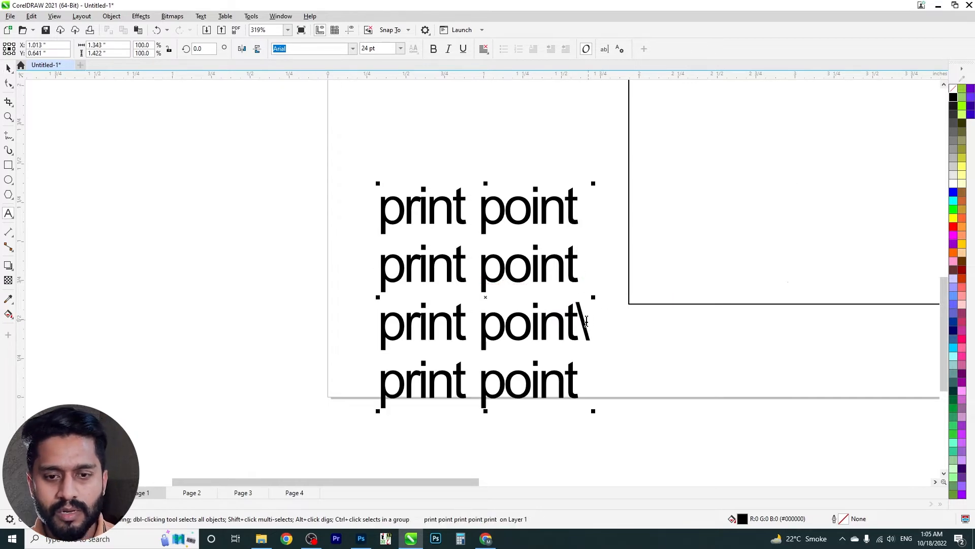
pyautogui.moveTo(579, 317); pyautogui.dragTo(607, 310)
pyautogui.press('Delete')
pyautogui.hotkey('ctrl', 'space')
pyautogui.scroll(-1, 445, 240)
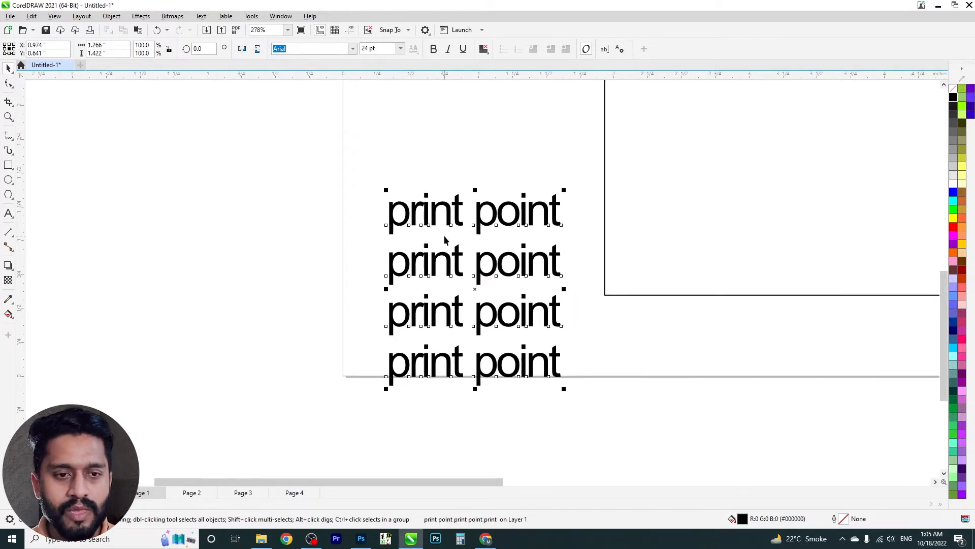
# Step: Tighten the line spacing and the letter spacing of the four-line text with the Shape tool
pyautogui.click(11, 86)
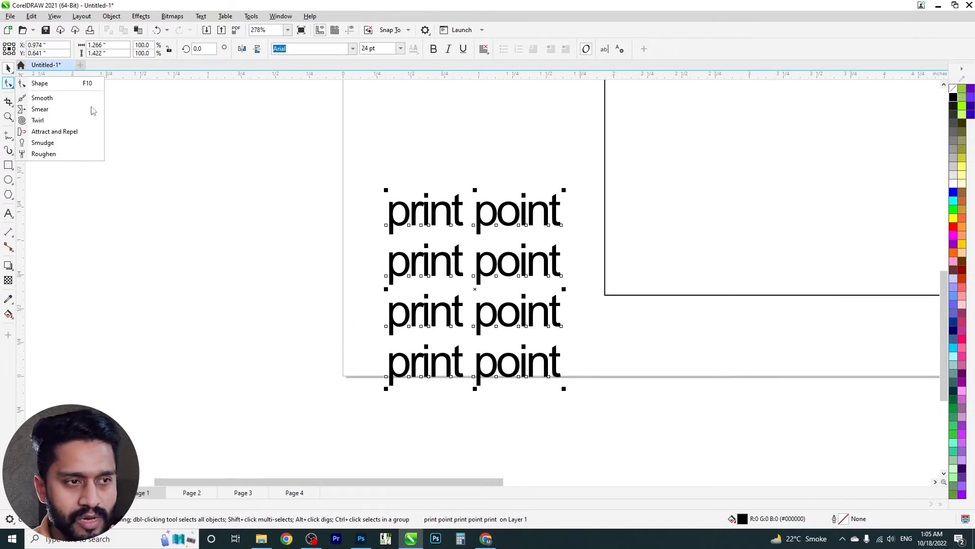
pyautogui.click(41, 83)
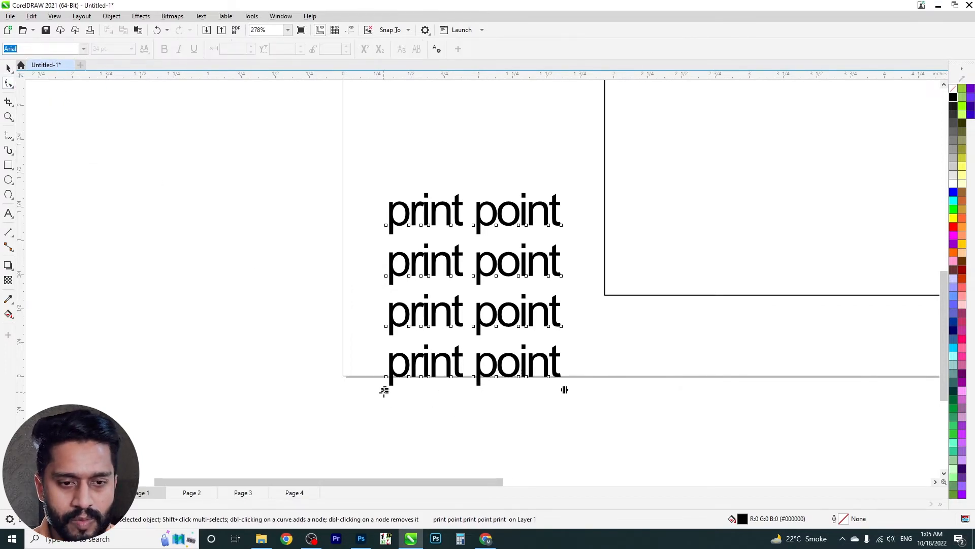
pyautogui.moveTo(384, 390); pyautogui.dragTo(379, 361)
pyautogui.moveTo(565, 364)
pyautogui.mouseDown()
pyautogui.moveTo(659, 350)
pyautogui.moveTo(592, 342)
pyautogui.moveTo(552, 357)
pyautogui.mouseUp()
pyautogui.scroll(1, 495, 351)
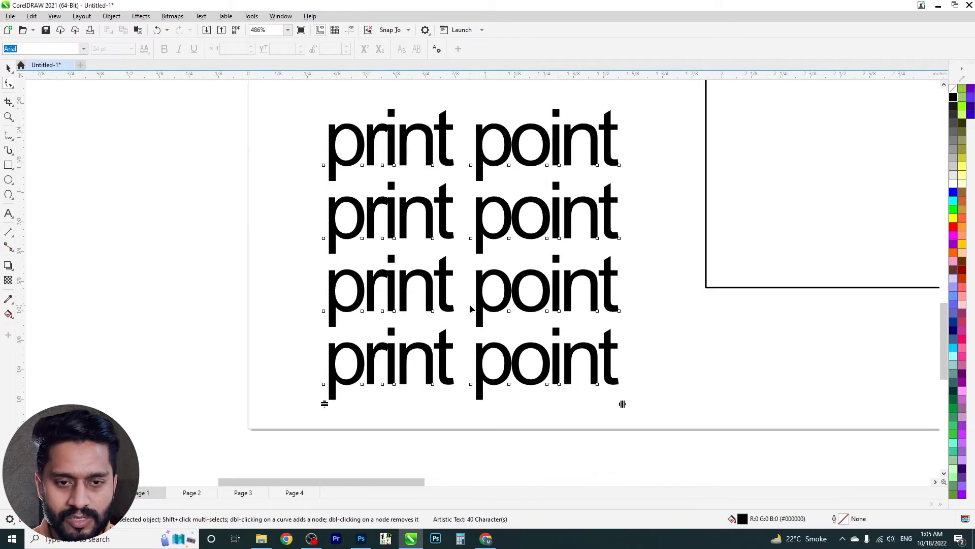
# Step: Shift the "o" of "point" in the second line down by about 24% and slightly back by 2%
pyautogui.scroll(2, 495, 236)
pyautogui.scroll(1, 495, 236)
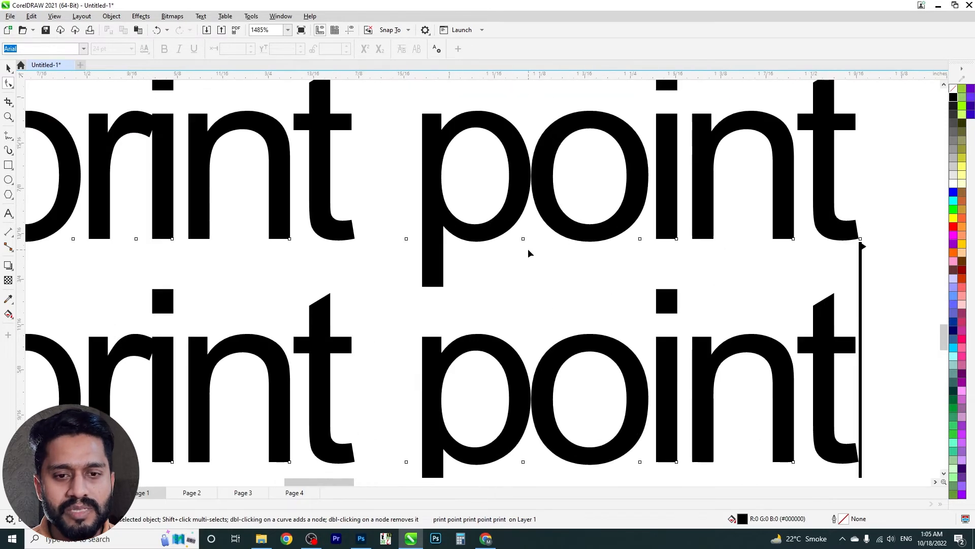
pyautogui.click(524, 238)
pyautogui.moveTo(524, 239); pyautogui.dragTo(518, 296)
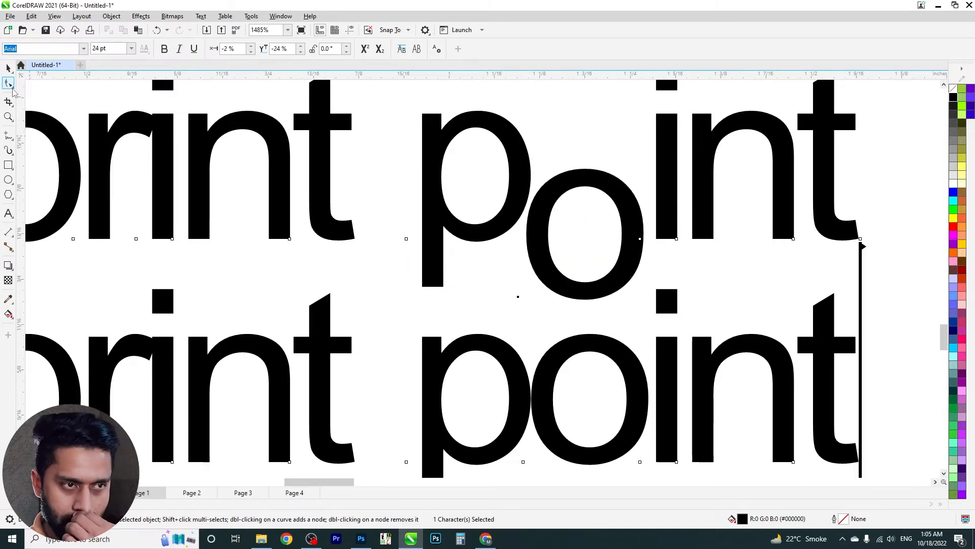
# Step: Delete the four-line "print point" text from the page
pyautogui.scroll(-2, 274, 93)
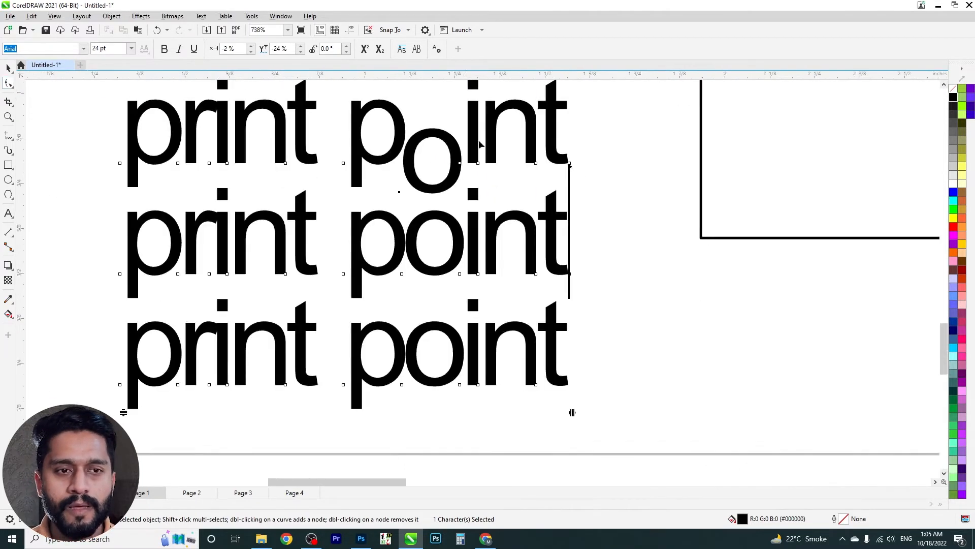
pyautogui.press('space')
pyautogui.moveTo(624, 220); pyautogui.dragTo(495, 335)
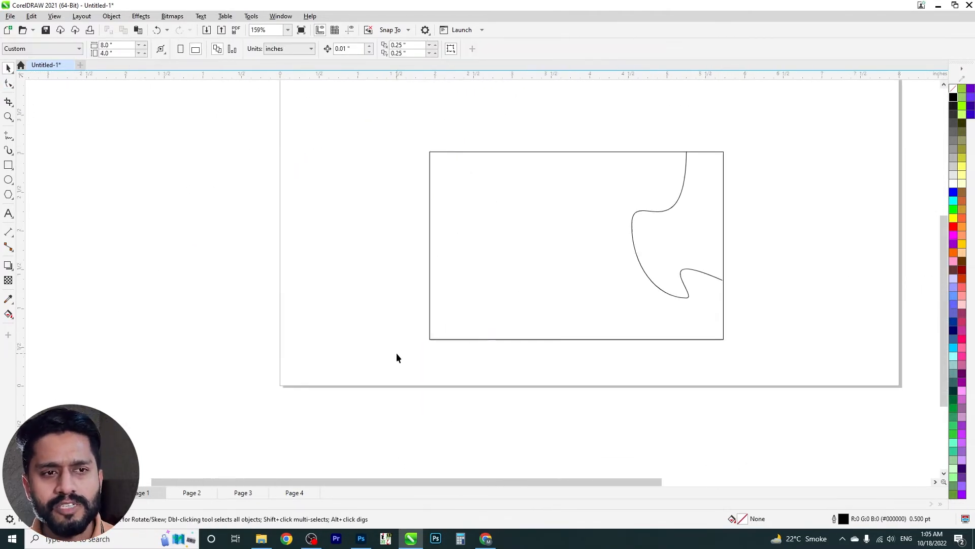
# Step: Round all corners of the large rectangle to about 0.446 inches and try converting it to curves
pyautogui.press('F10')
pyautogui.click(560, 339)
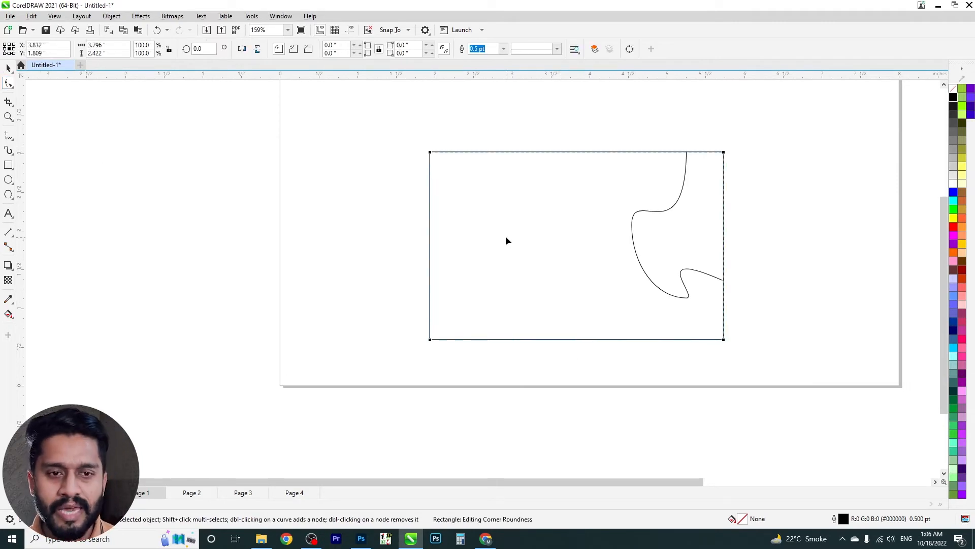
pyautogui.moveTo(432, 154); pyautogui.dragTo(508, 202)
pyautogui.hotkey('ctrl', 'q')
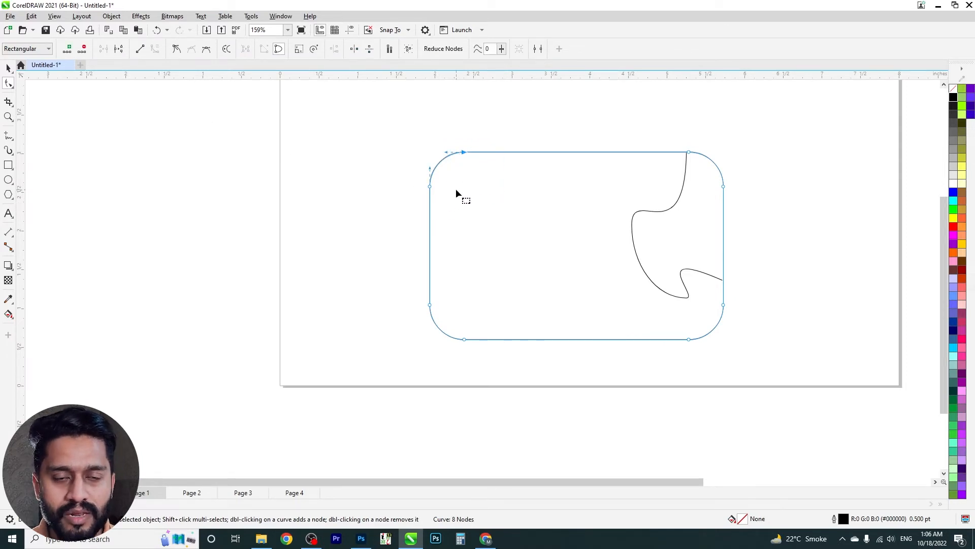
pyautogui.hotkey('ctrl', 'z')
# Step: Draw a rectangle about 2.35 by 1.975 inches across the page's left edge and round its corners to about 0.578 inches
pyautogui.press('F6')
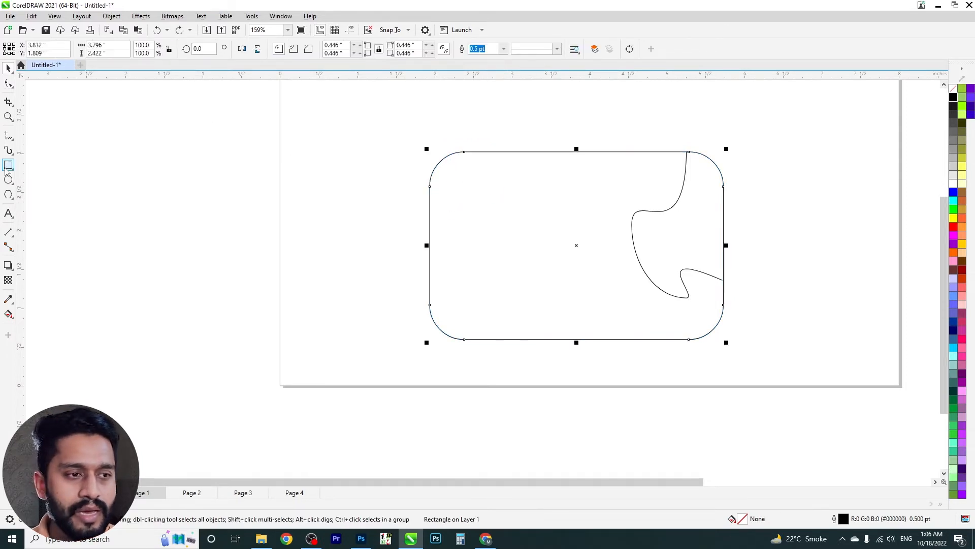
pyautogui.moveTo(197, 179); pyautogui.dragTo(379, 332)
pyautogui.hscroll(-4, 325, 305)
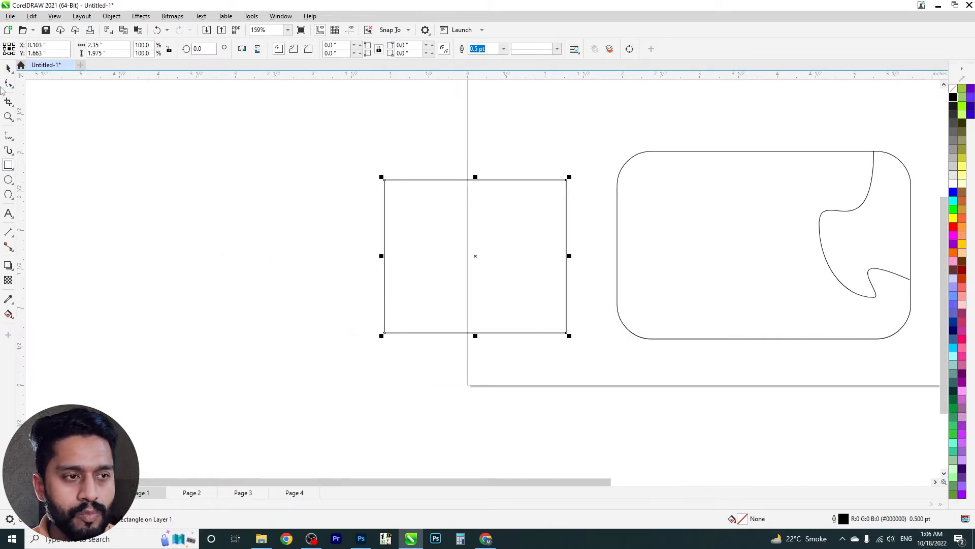
pyautogui.click(8, 83)
pyautogui.moveTo(383, 179); pyautogui.dragTo(430, 212)
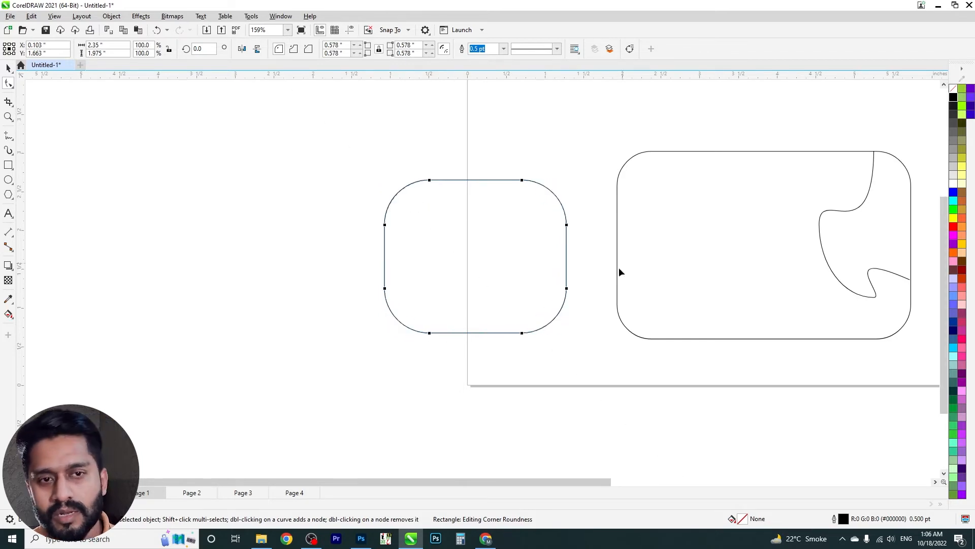
# Step: Switch the new rectangle's corner style to scalloped, to chamfered and back to round
pyautogui.scroll(1, 452, 242)
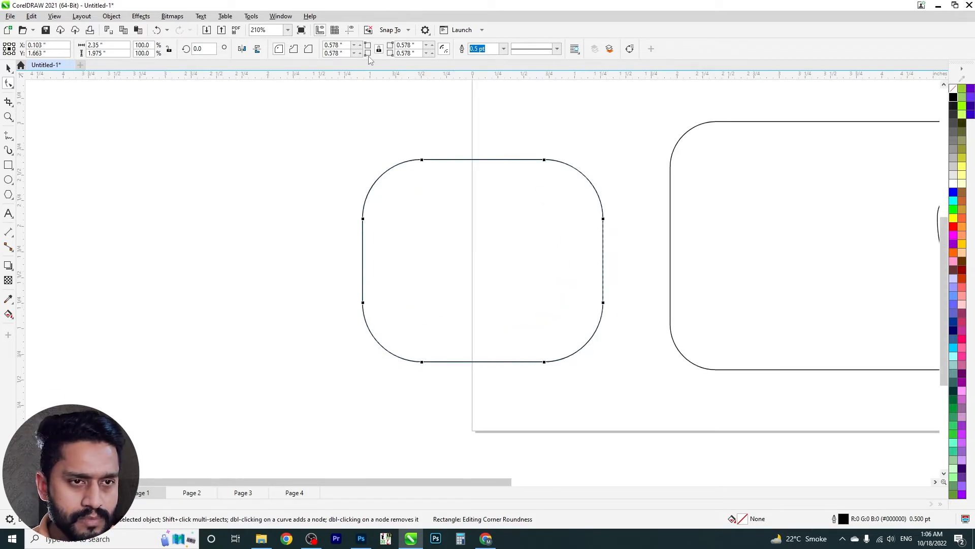
pyautogui.click(293, 49)
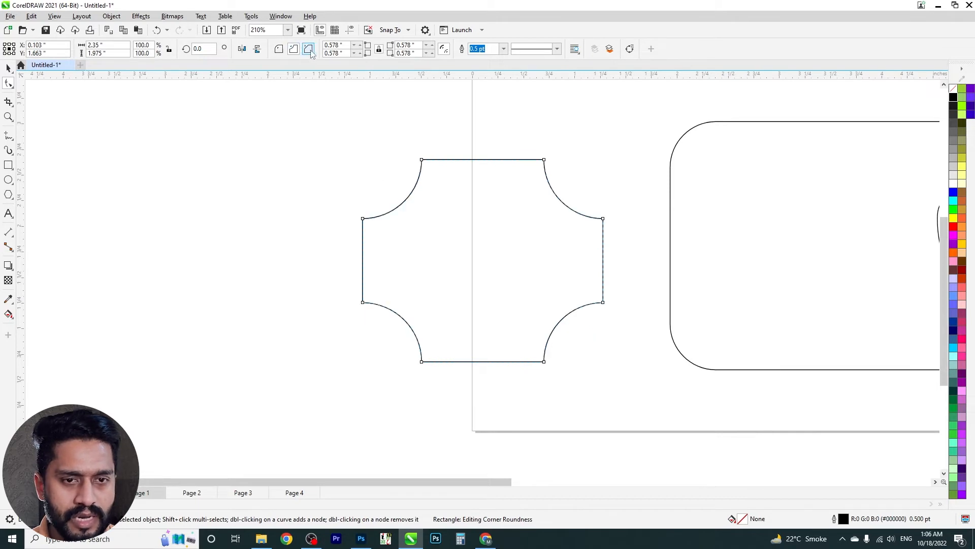
pyautogui.click(308, 50)
pyautogui.click(279, 49)
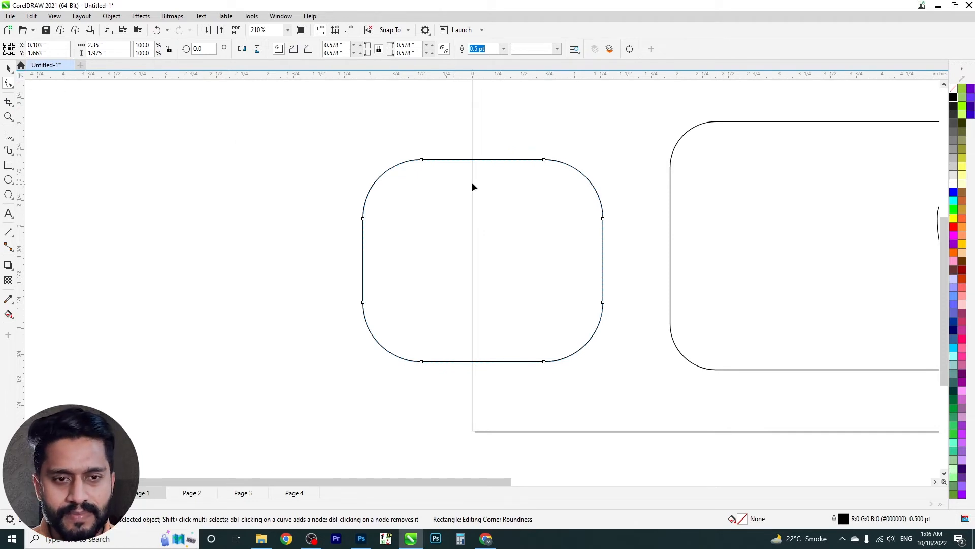
# Step: Convert the new rounded rectangle to curves and bulge its upper-left and lower-left corners by lengthening their node handles
pyautogui.click(414, 168)
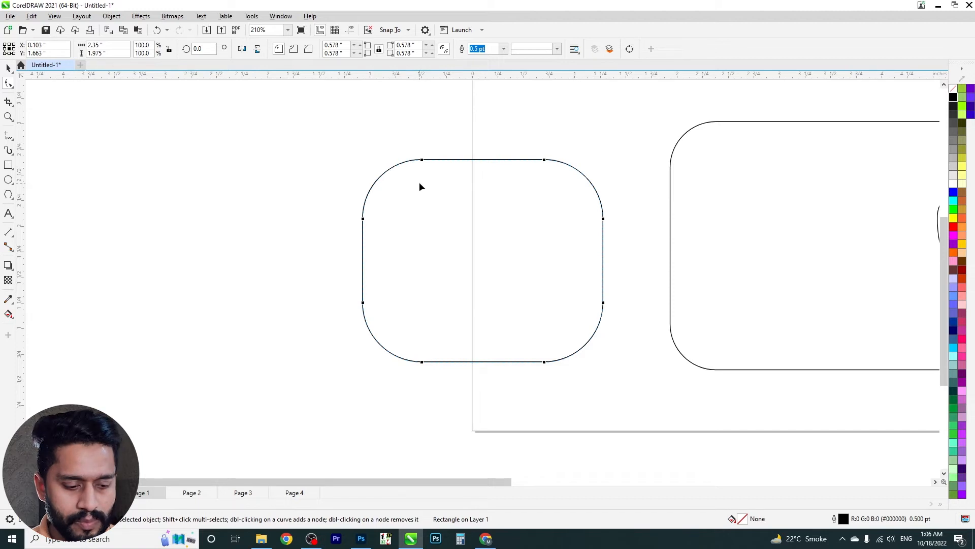
pyautogui.hotkey('ctrl', 'q')
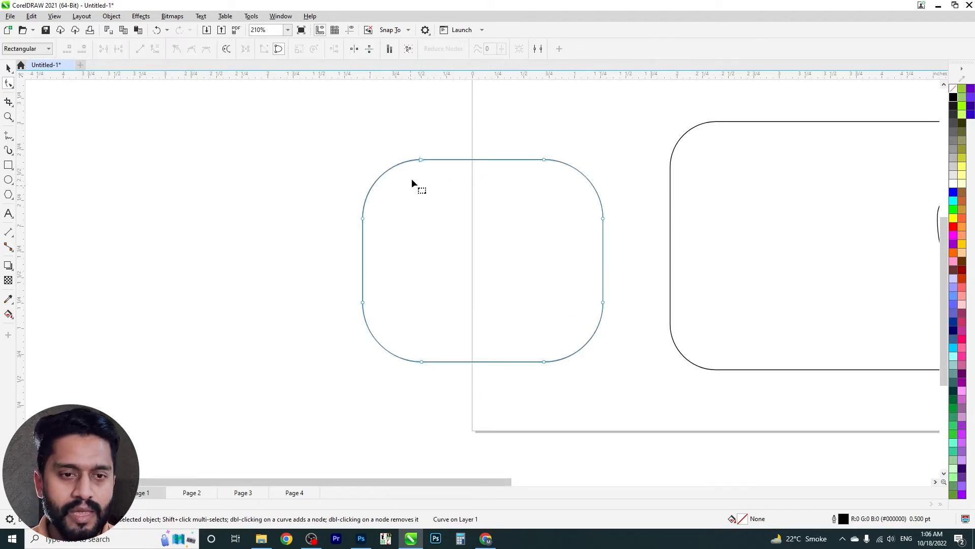
pyautogui.click(420, 162)
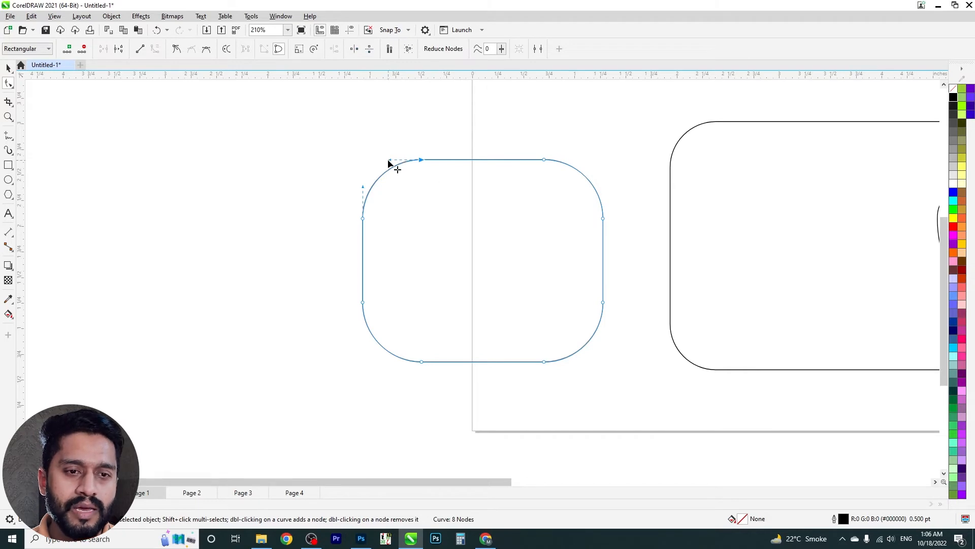
pyautogui.moveTo(388, 163); pyautogui.dragTo(314, 151)
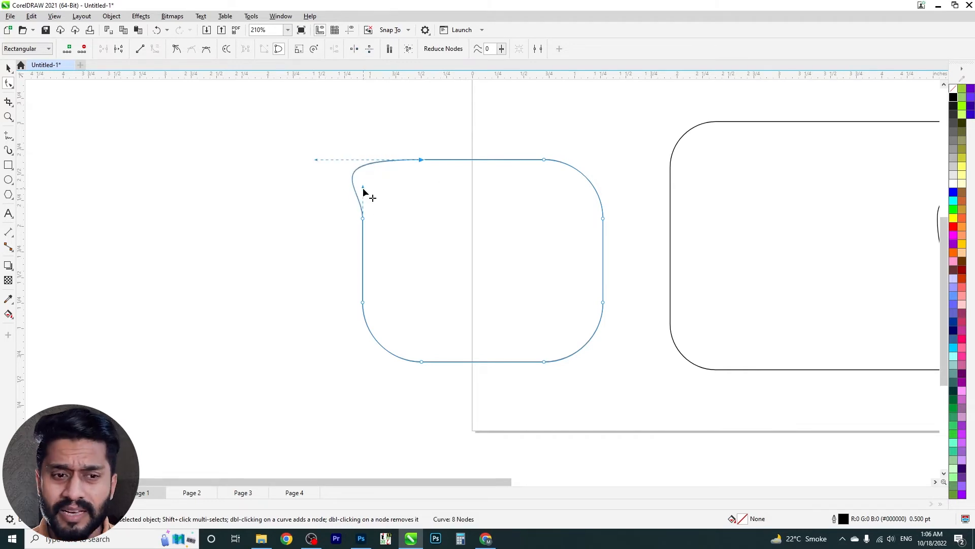
pyautogui.moveTo(362, 188); pyautogui.dragTo(394, 169)
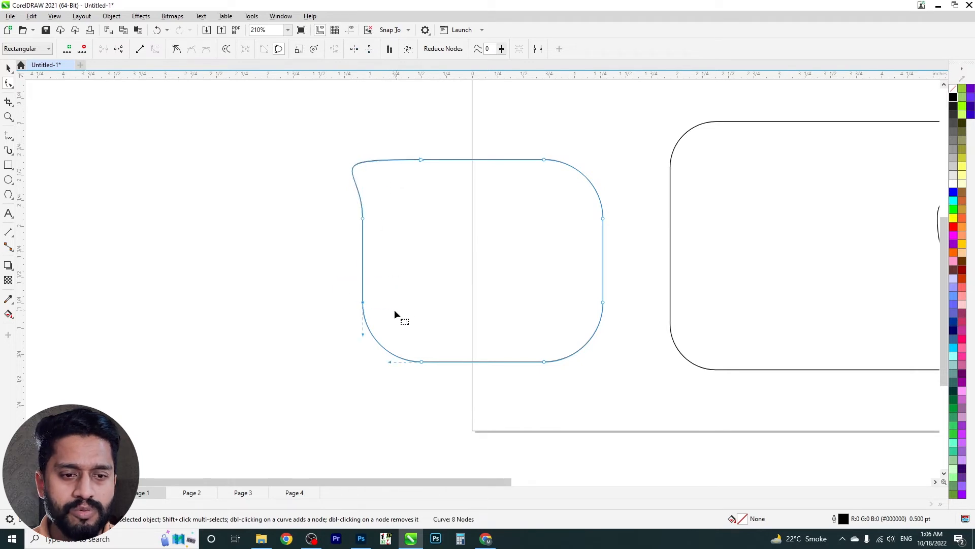
pyautogui.moveTo(364, 333); pyautogui.dragTo(328, 371)
# Step: Open the closed curve at its upper-left start node and pull the two loose ends apart
pyautogui.click(279, 48)
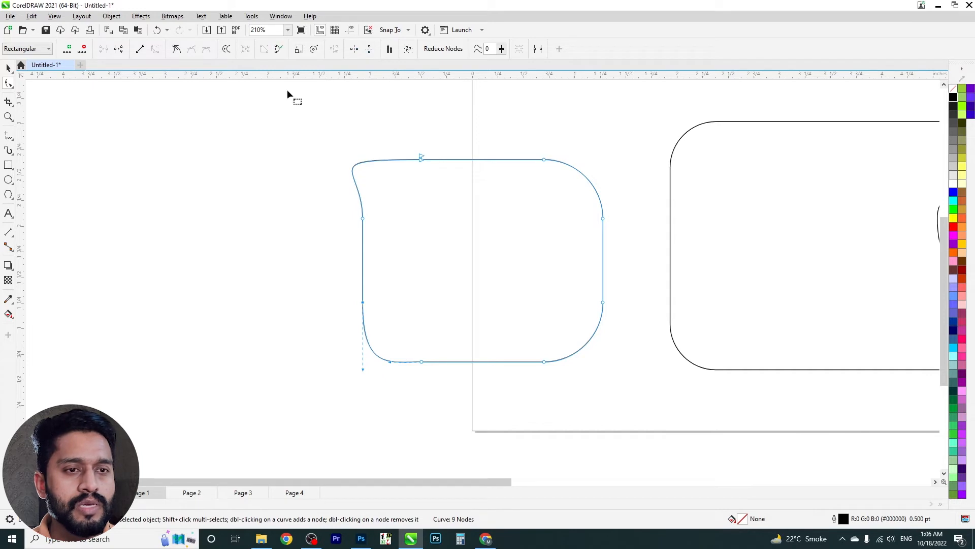
pyautogui.moveTo(415, 153); pyautogui.dragTo(372, 127)
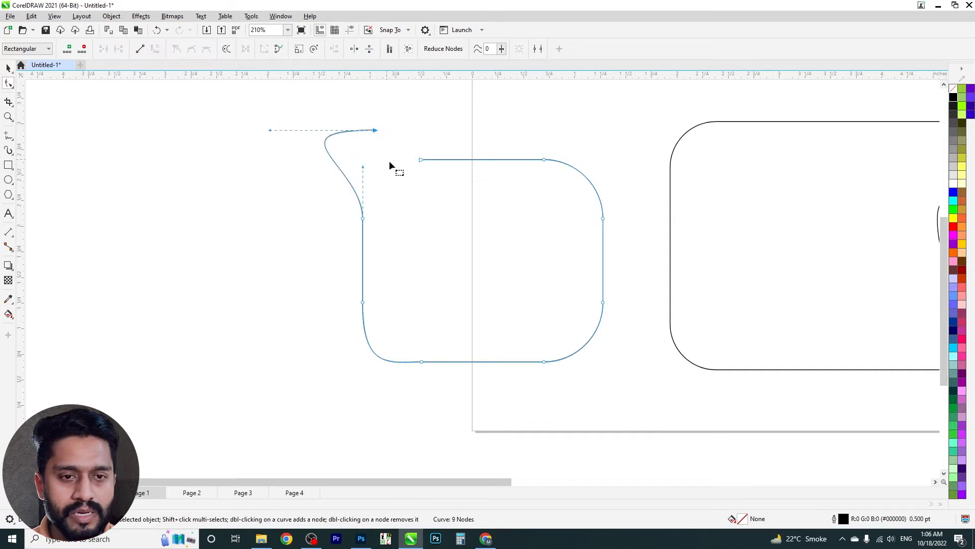
pyautogui.moveTo(421, 161); pyautogui.dragTo(503, 125)
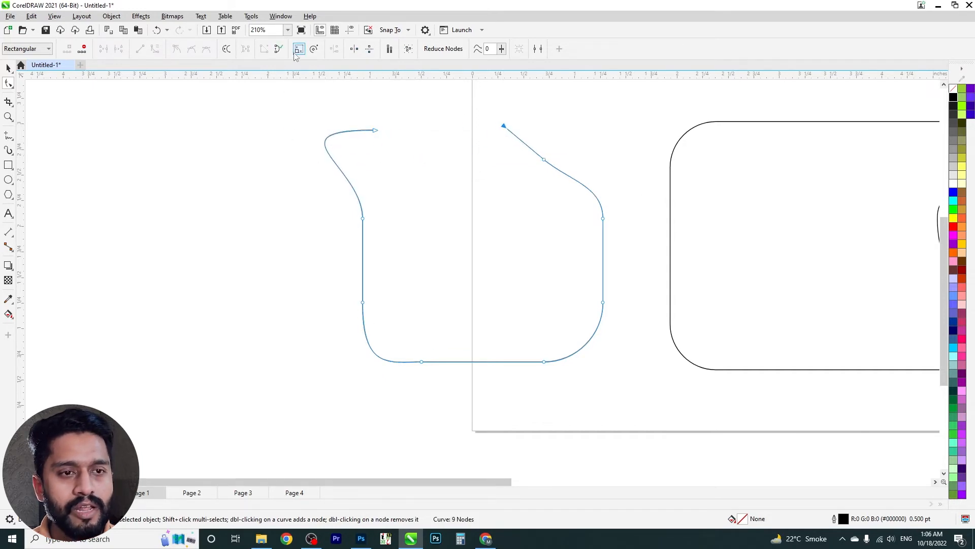
# Step: Undo the moves of the two loose ends and the opening of the curve
pyautogui.hotkey('ctrl', 'z')
pyautogui.hotkey('ctrl', 'z')
pyautogui.hotkey('ctrl', 'z')
pyautogui.scroll(8, 422, 162)
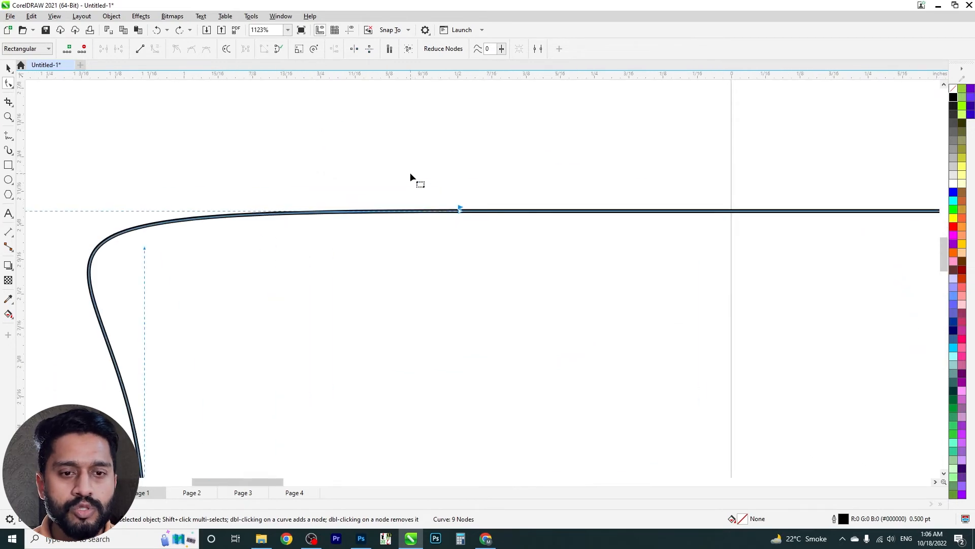
pyautogui.moveTo(515, 276); pyautogui.dragTo(516, 276)
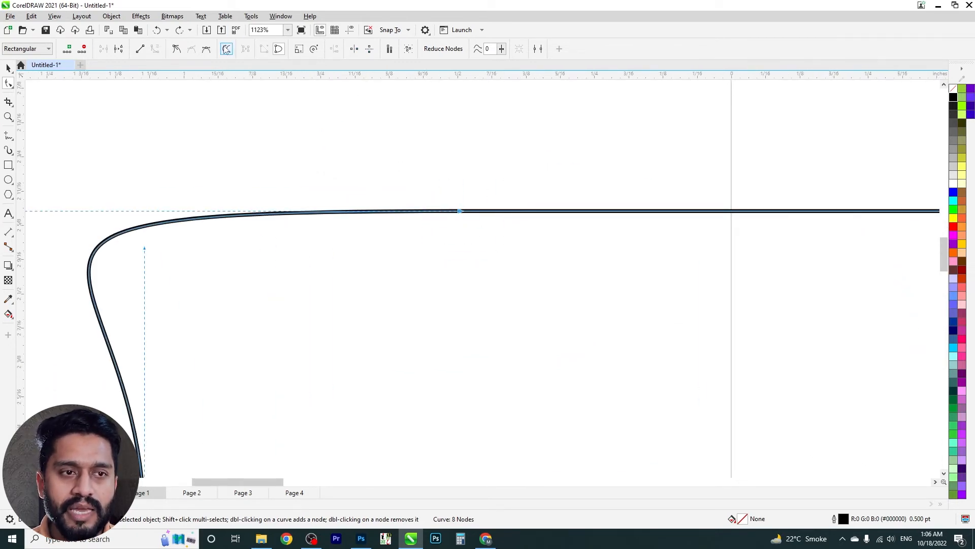
# Step: Open the curve again at its upper-left start node and select an end node there
pyautogui.click(280, 52)
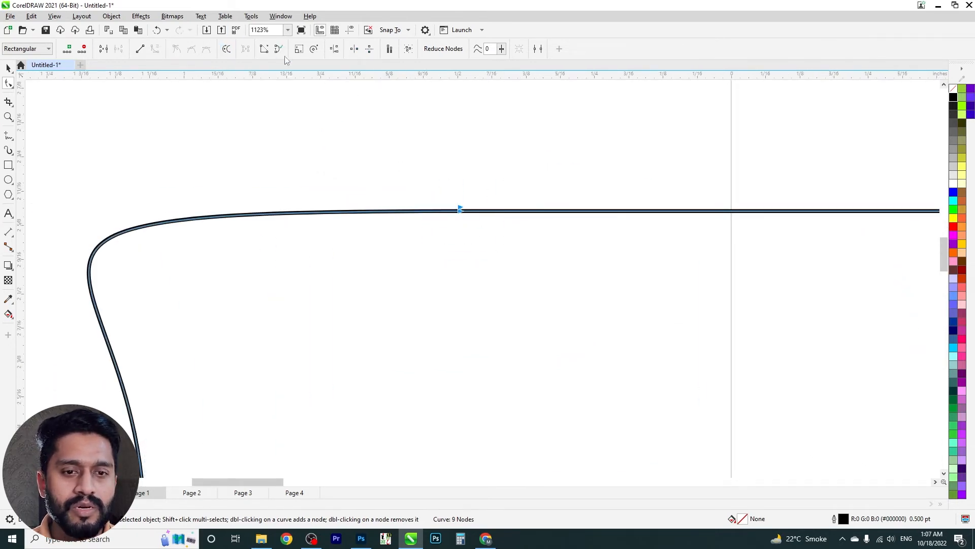
pyautogui.click(476, 203)
pyautogui.click(456, 211)
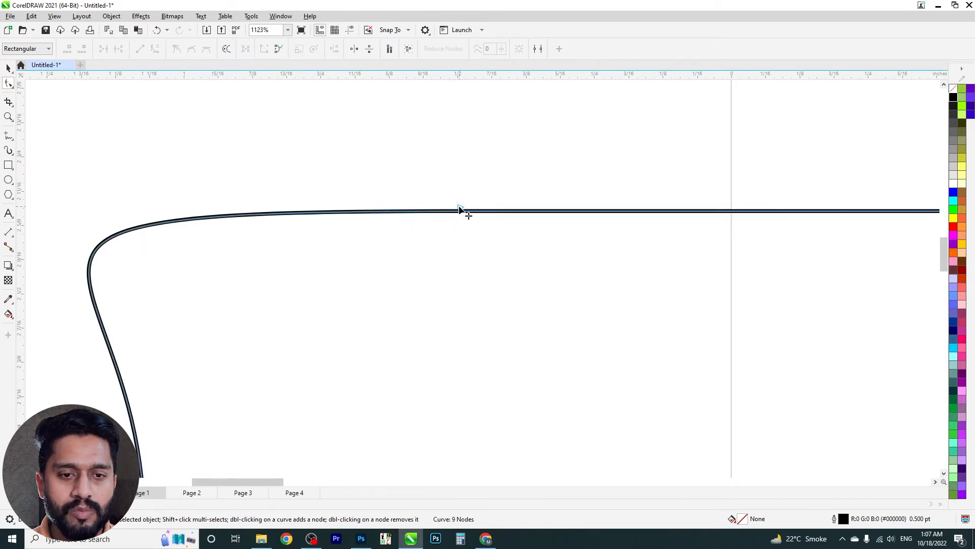
# Step: Pull the curve's two loose ends apart and move one end node onto the other to close the curve
pyautogui.moveTo(460, 210); pyautogui.dragTo(494, 142)
pyautogui.moveTo(453, 212); pyautogui.dragTo(729, 87)
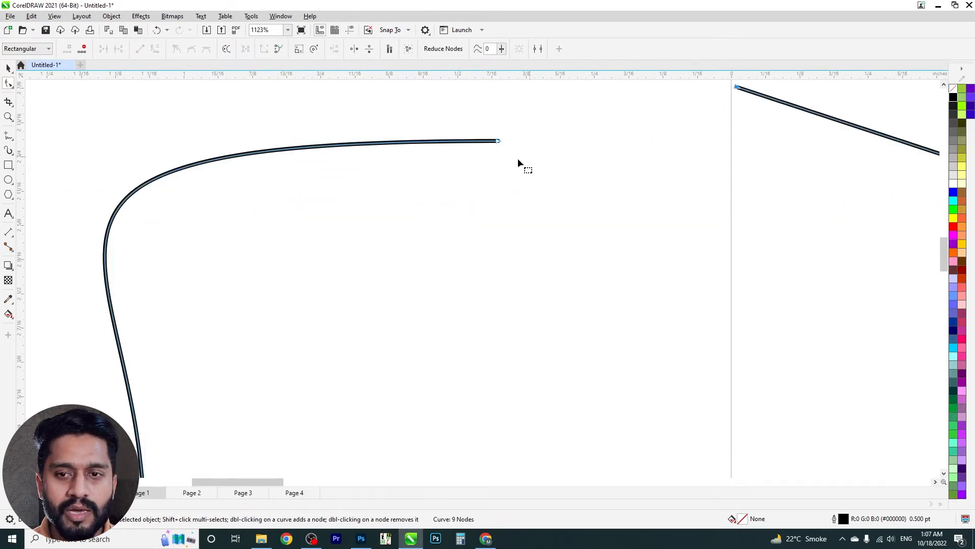
pyautogui.scroll(-4, 518, 163)
pyautogui.scroll(3, 489, 135)
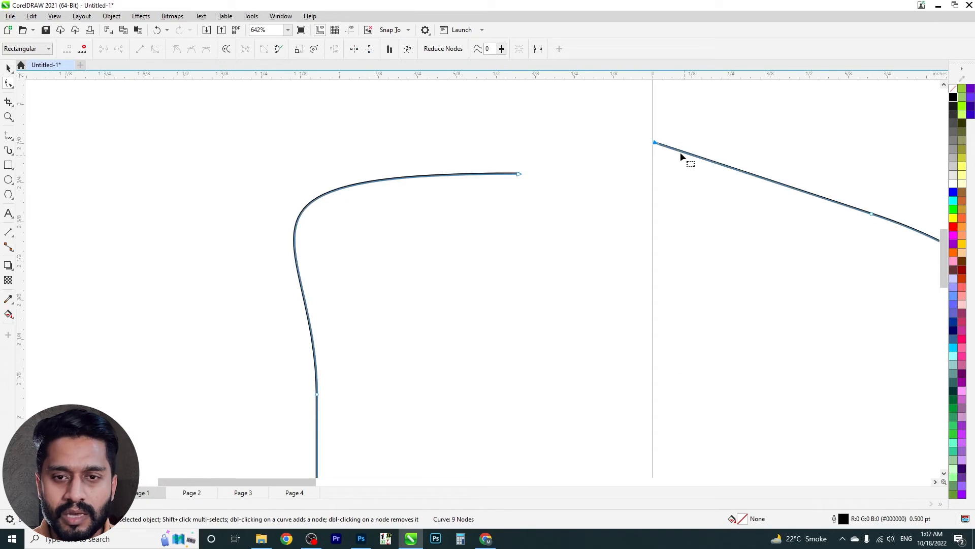
pyautogui.moveTo(655, 144); pyautogui.dragTo(621, 135)
pyautogui.scroll(1, 513, 178)
pyautogui.press('space')
pyautogui.click(568, 153)
# Step: Select the rejoined start node at the curve's upper edge and reverse the curve direction back and forth several times
pyautogui.scroll(-2, 335, 138)
pyautogui.press('F10')
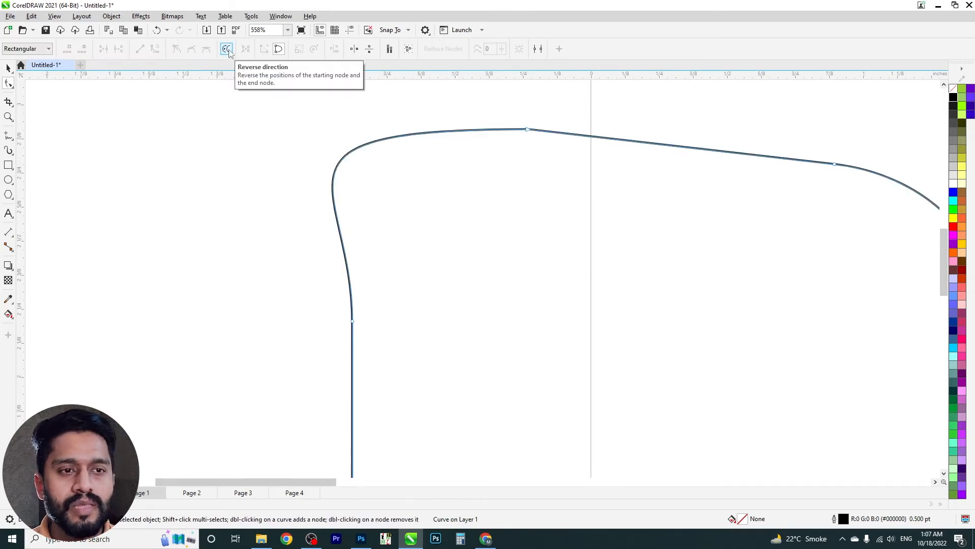
pyautogui.click(525, 124)
pyautogui.scroll(3, 521, 116)
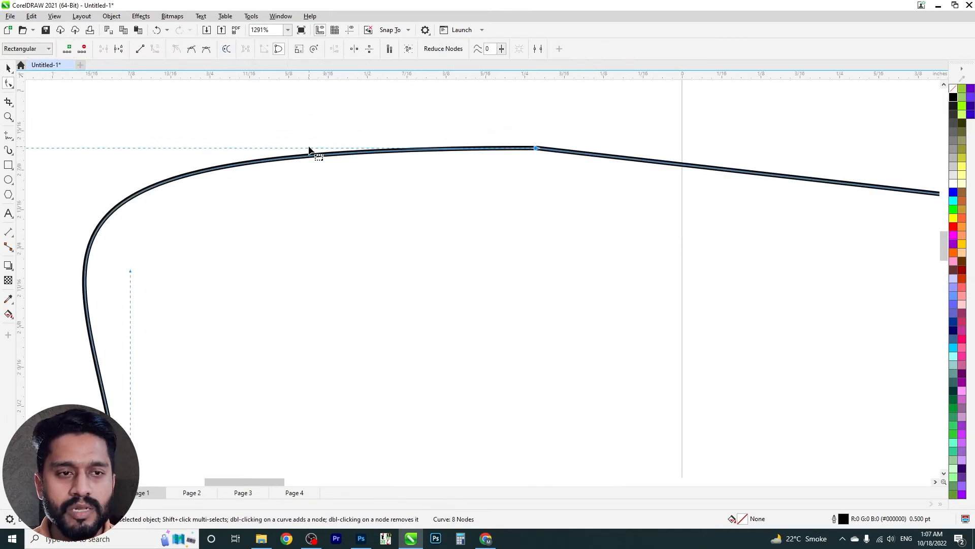
pyautogui.click(226, 51)
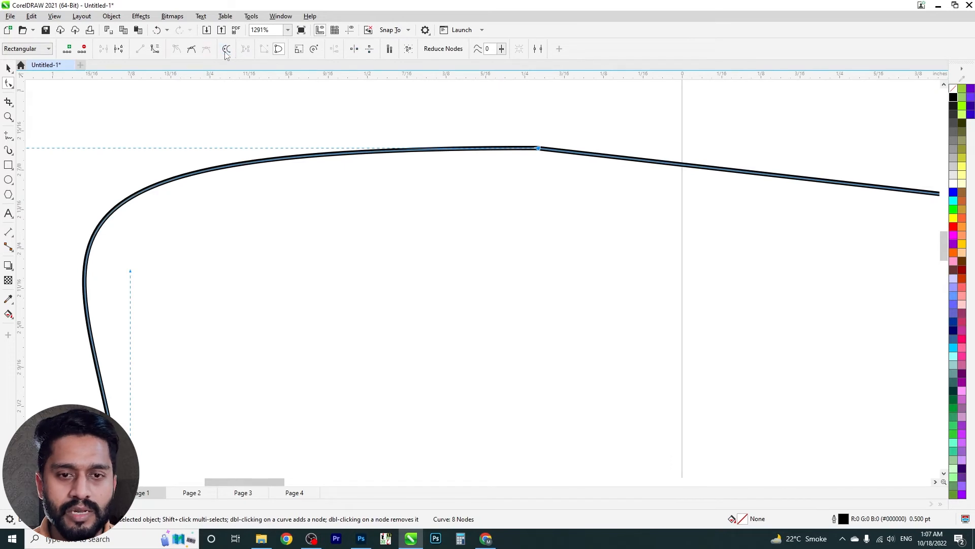
pyautogui.click(226, 50)
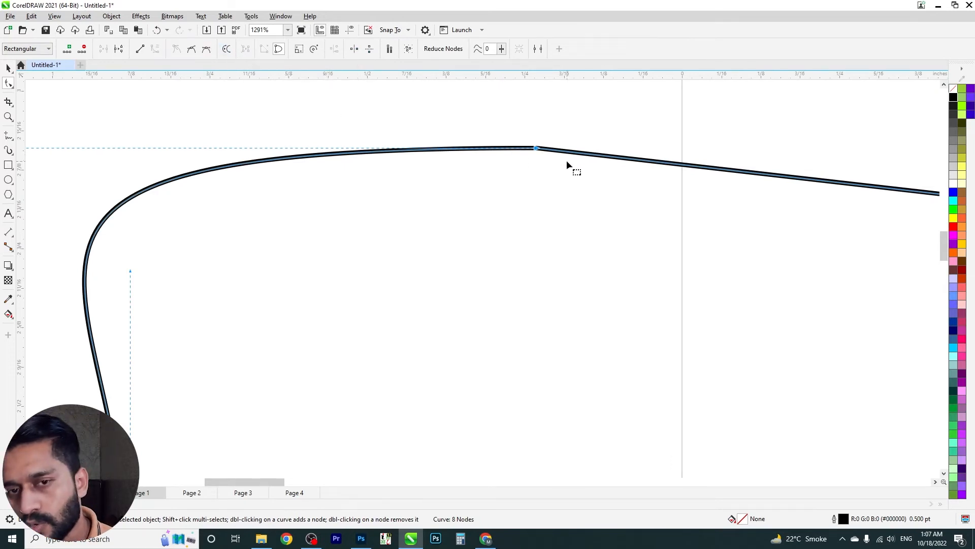
pyautogui.scroll(3, 528, 152)
pyautogui.scroll(2, 570, 102)
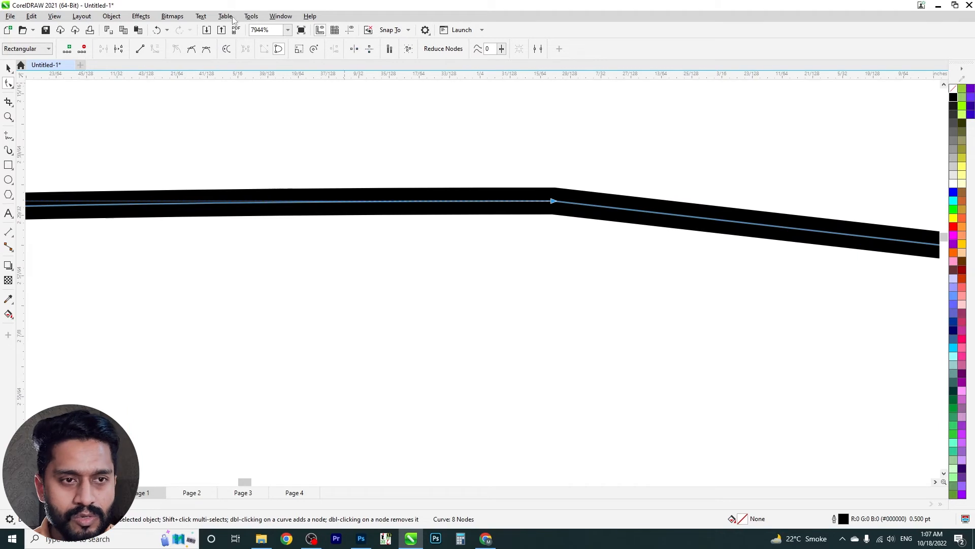
pyautogui.click(226, 51)
pyautogui.click(226, 51)
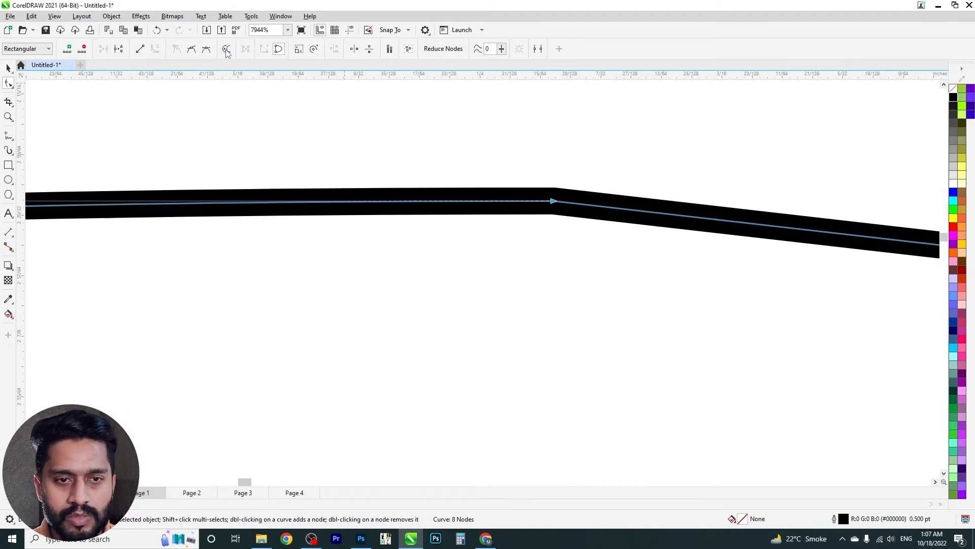
pyautogui.click(227, 50)
# Step: Make the rejoined upper-left node smooth and swing its handle across to the opposite side of the node
pyautogui.scroll(-2, 217, 62)
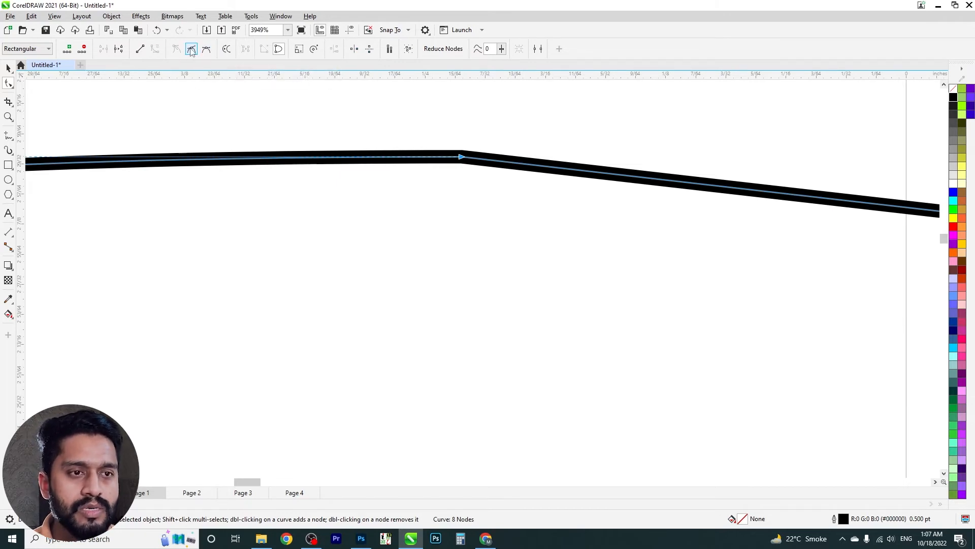
pyautogui.moveTo(467, 131); pyautogui.dragTo(400, 182)
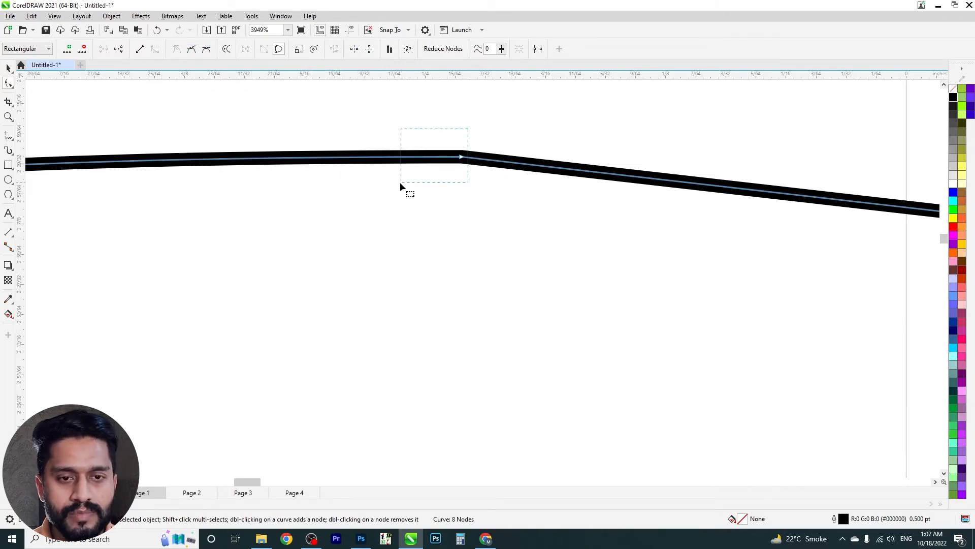
pyautogui.scroll(-3, 496, 190)
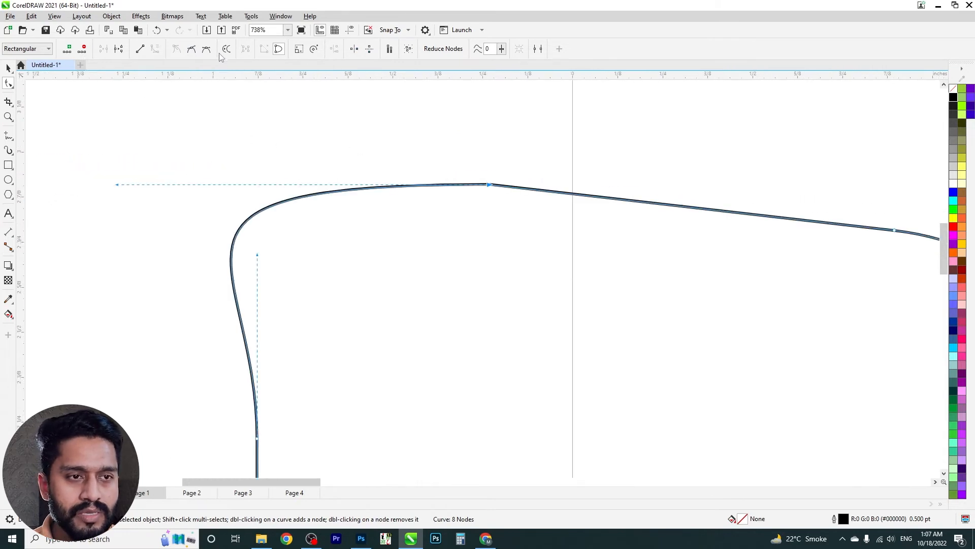
pyautogui.click(191, 49)
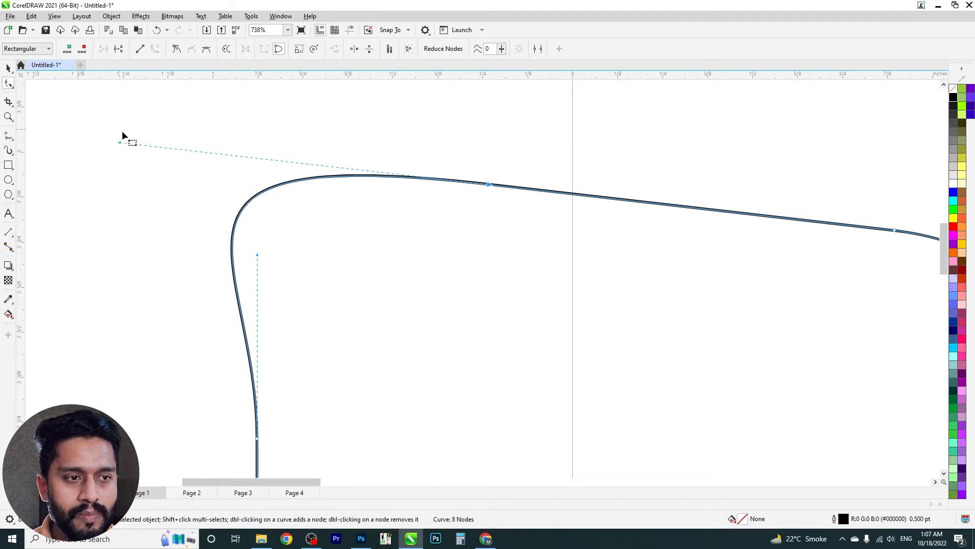
pyautogui.moveTo(122, 136); pyautogui.dragTo(515, 373)
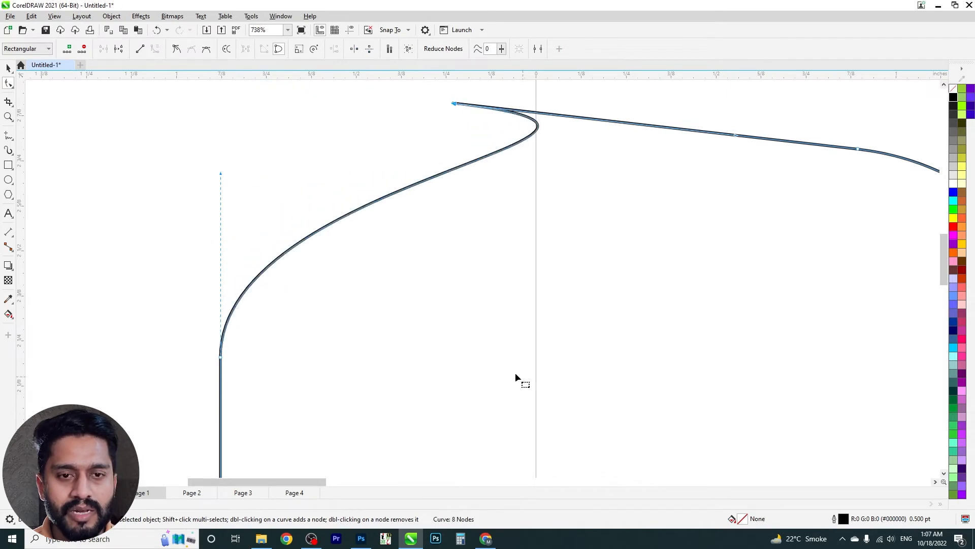
# Step: Shorten the vertical handle at the upper-left corner, and make the top node symmetrical with its handle pulled back outward
pyautogui.scroll(-2, 514, 350)
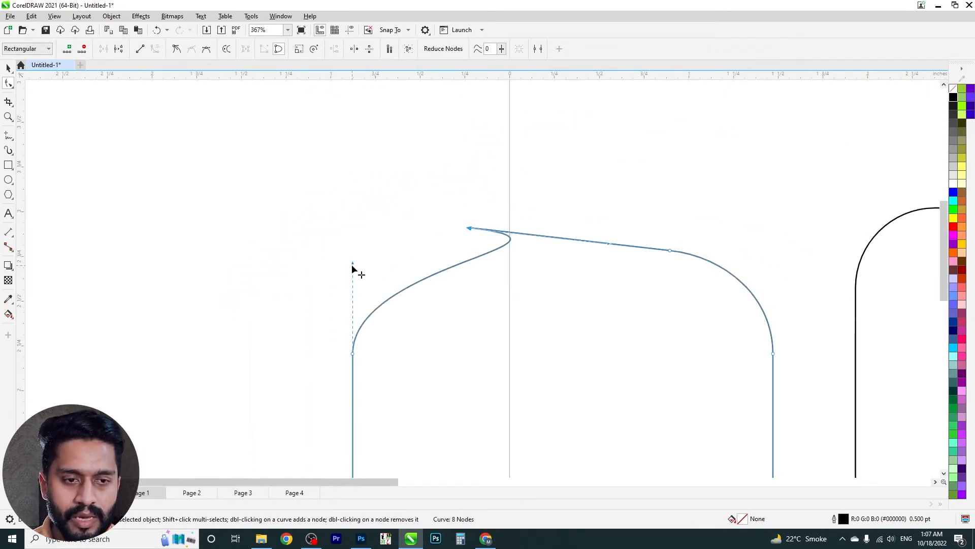
pyautogui.moveTo(352, 264); pyautogui.dragTo(301, 288)
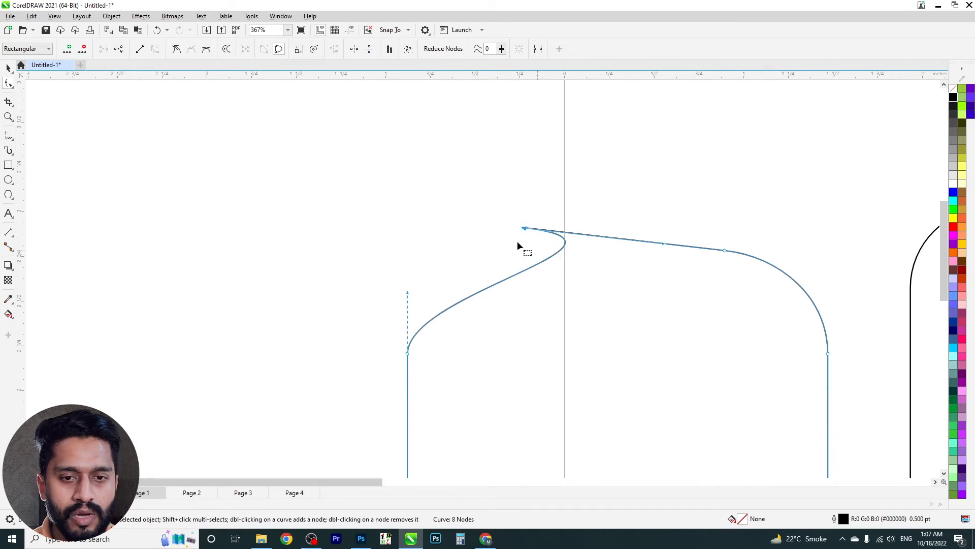
pyautogui.click(205, 50)
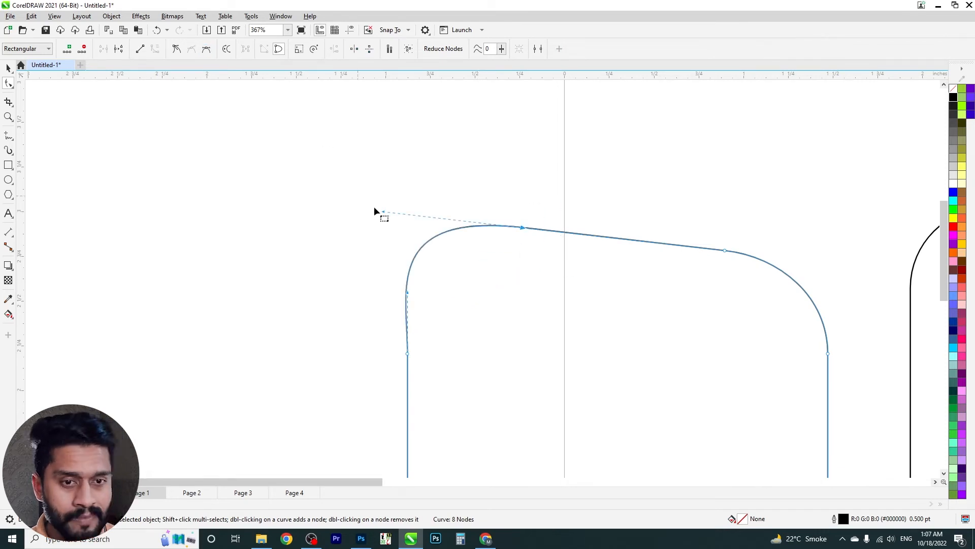
pyautogui.moveTo(384, 210); pyautogui.dragTo(380, 231)
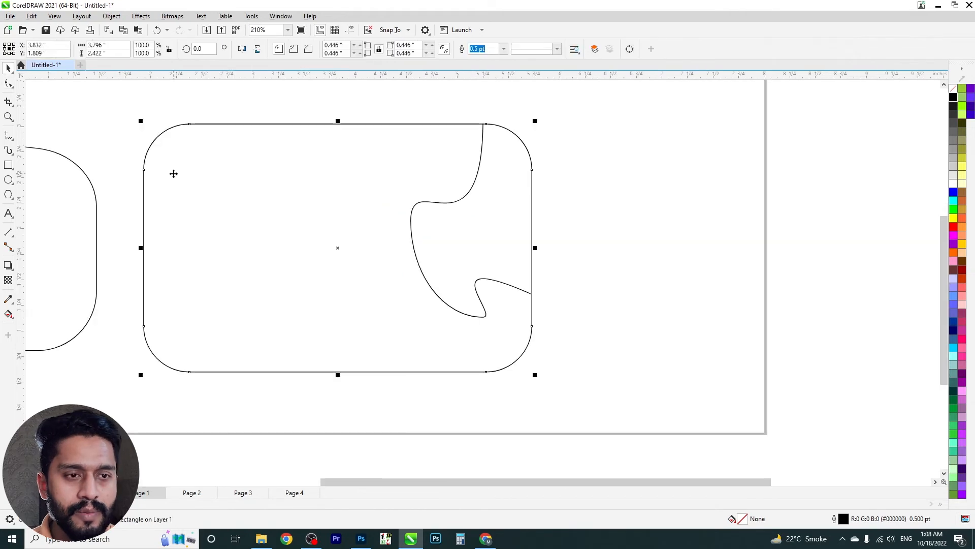
# Step: Convert the larger rounded rectangle containing the wavy line to curves
pyautogui.scroll(2, 172, 173)
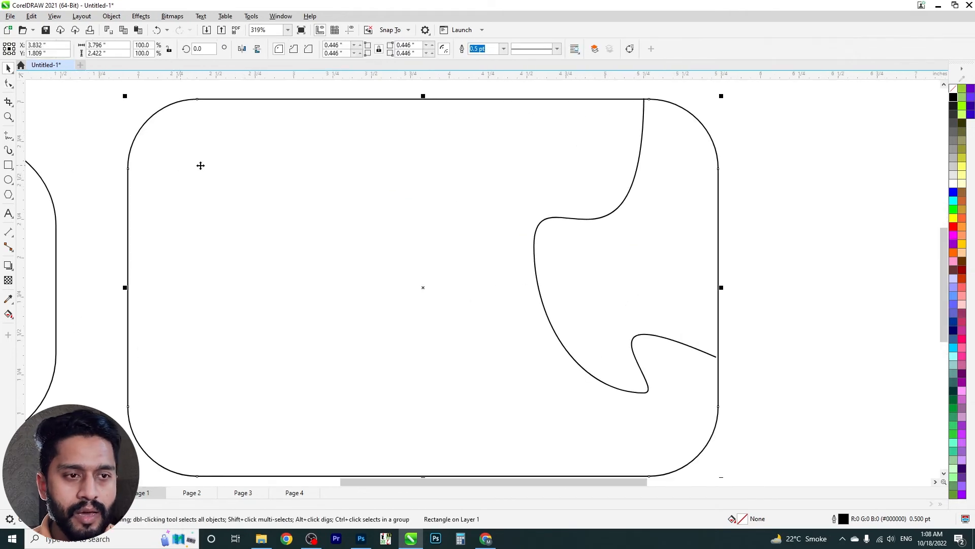
pyautogui.press('F5')
pyautogui.press('F10')
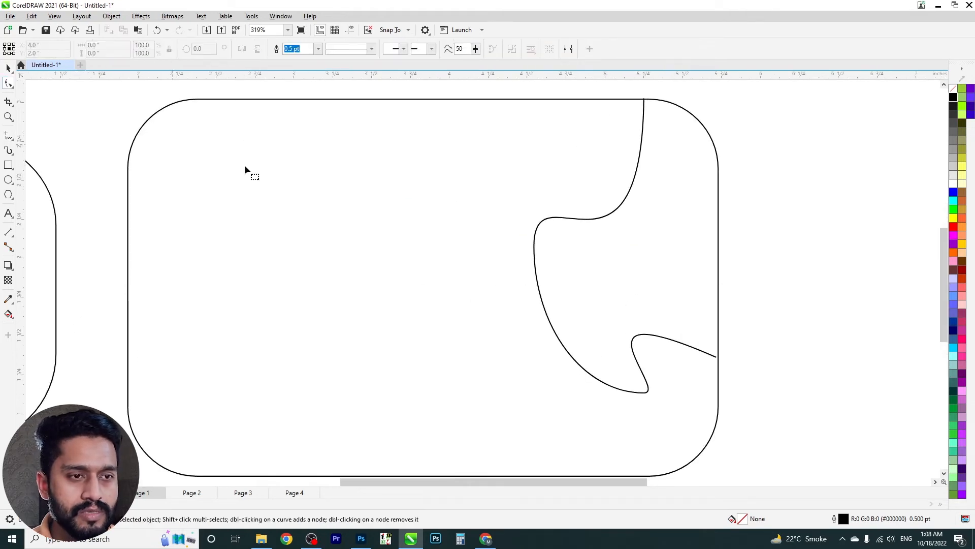
pyautogui.hotkey('ctrl', 'q')
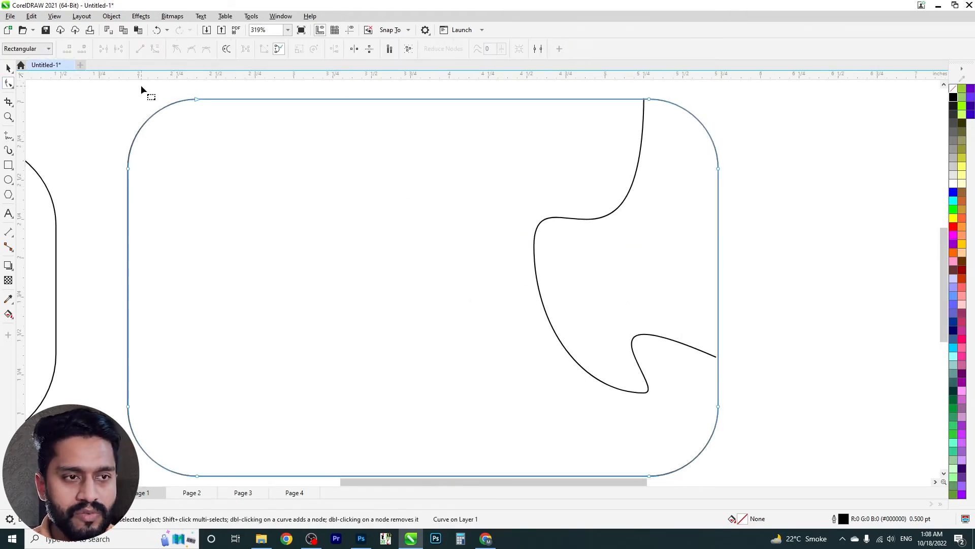
# Step: Convert the larger shape's upper-left corner arc to a straight line and back to a curve, bending it deep into the shape
pyautogui.moveTo(214, 202); pyautogui.dragTo(91, 217)
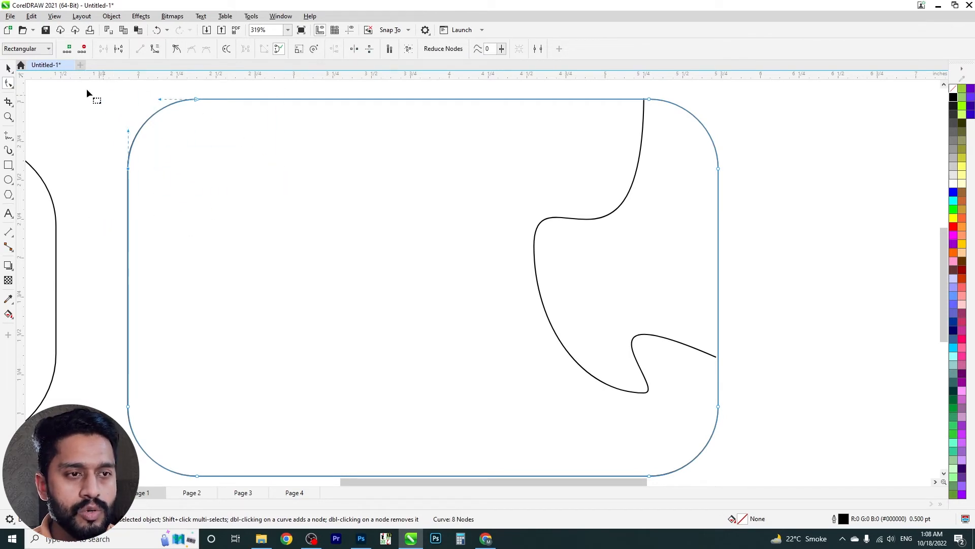
pyautogui.moveTo(86, 88); pyautogui.dragTo(344, 282)
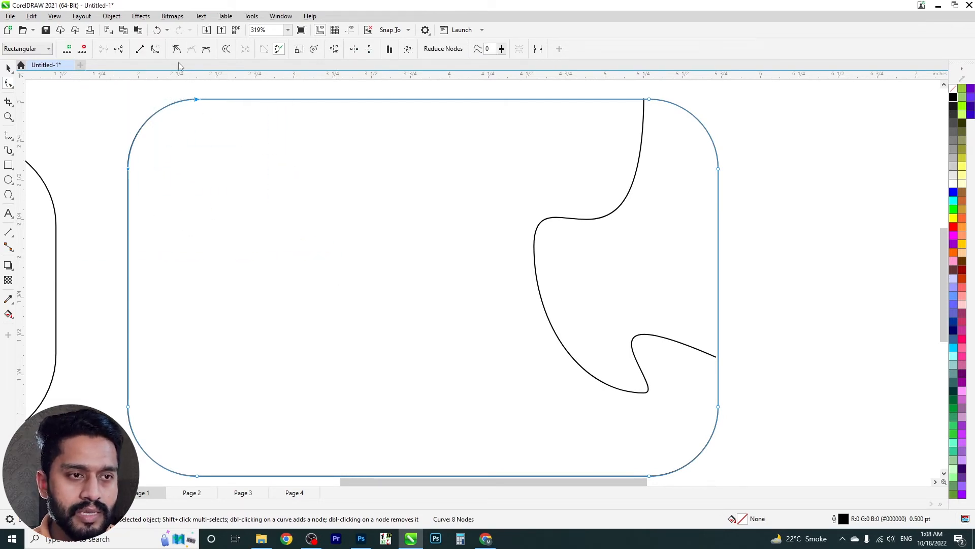
pyautogui.click(143, 53)
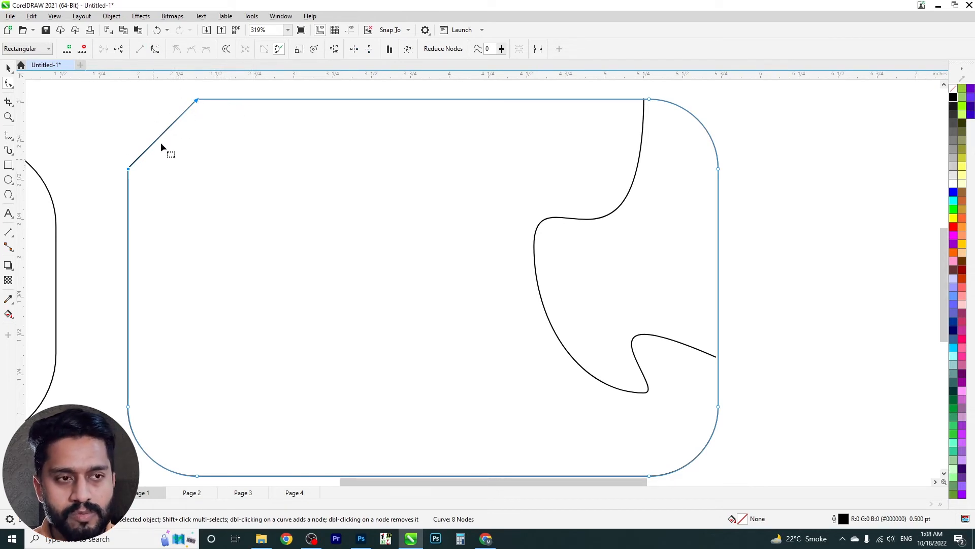
pyautogui.click(156, 50)
pyautogui.moveTo(181, 142); pyautogui.dragTo(464, 268)
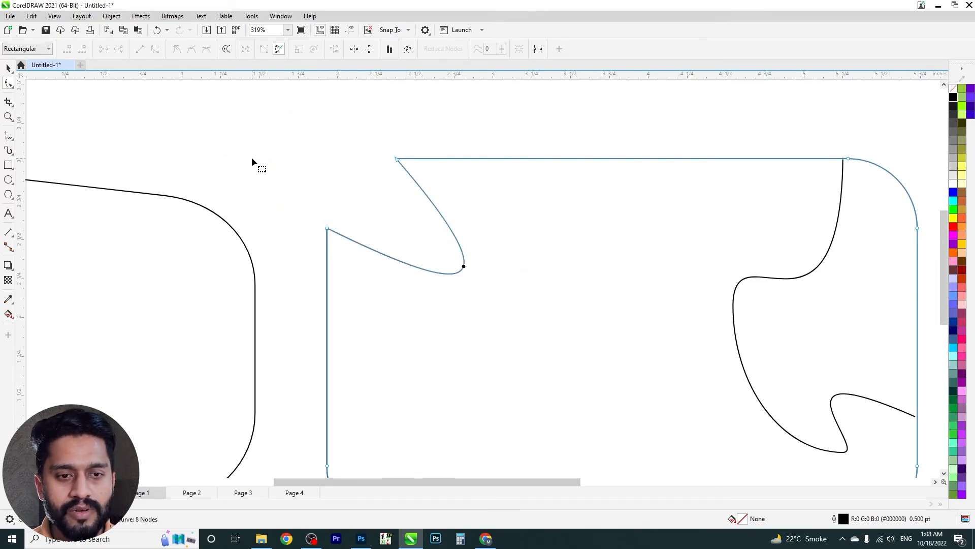
# Step: Select both end nodes of the bent upper-left corner segment and break the curve at them
pyautogui.scroll(-3, 251, 158)
pyautogui.press('space')
pyautogui.scroll(2, 270, 178)
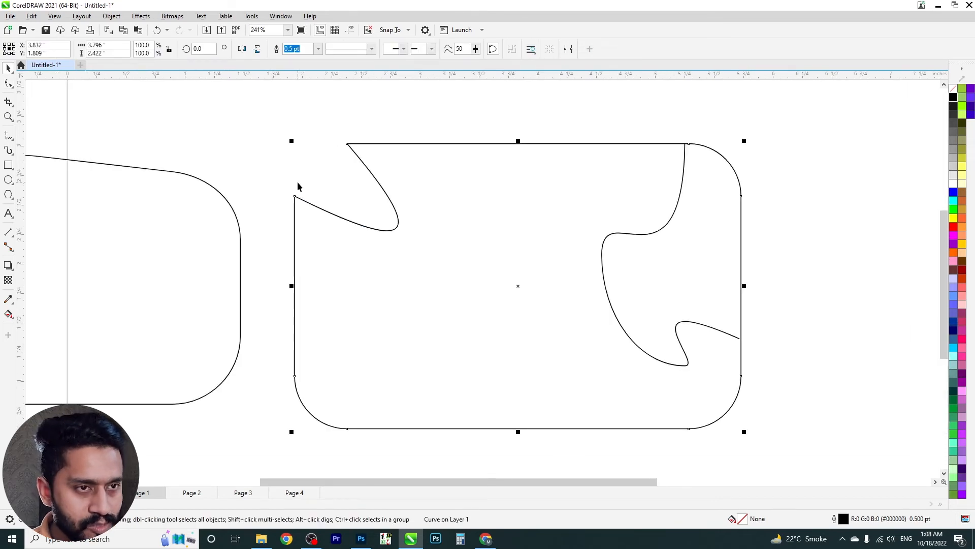
pyautogui.press('space')
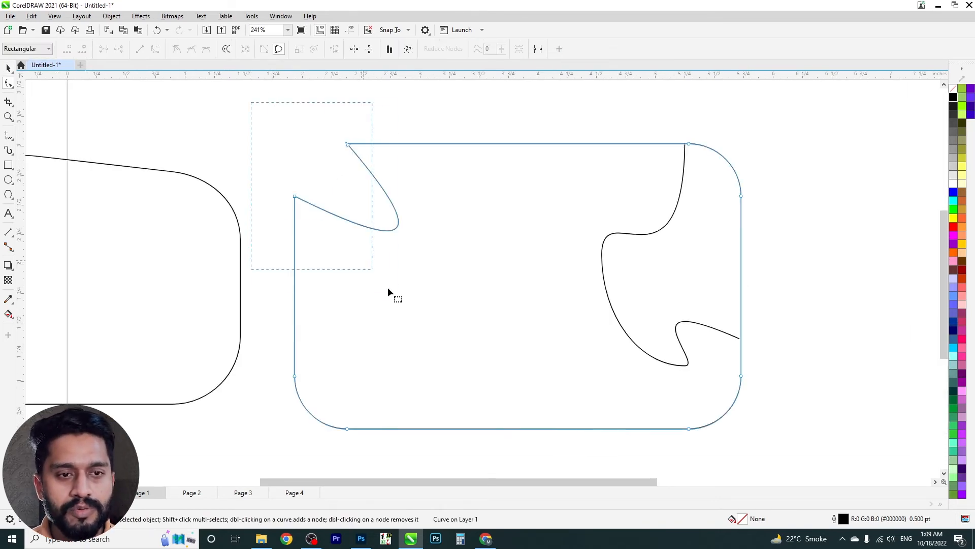
pyautogui.moveTo(388, 288); pyautogui.dragTo(358, 240)
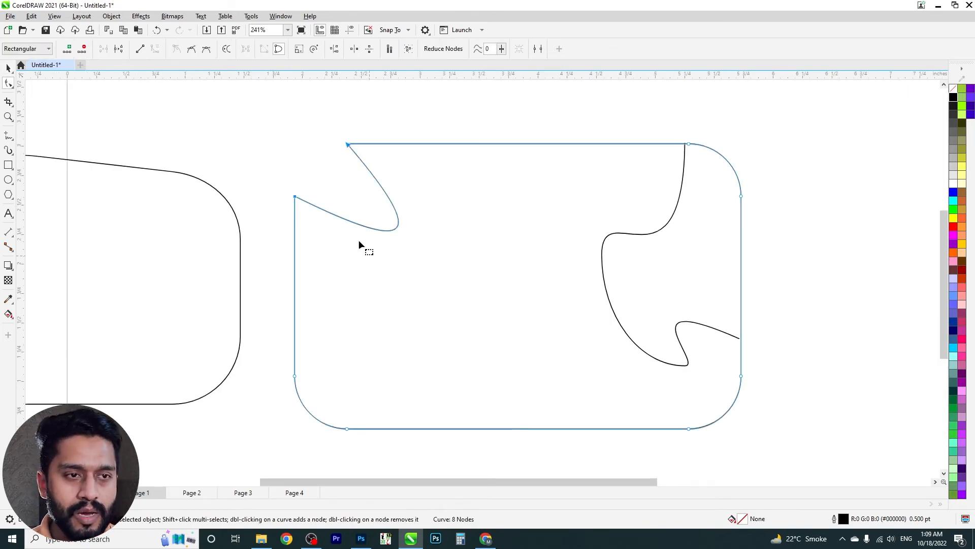
pyautogui.click(118, 49)
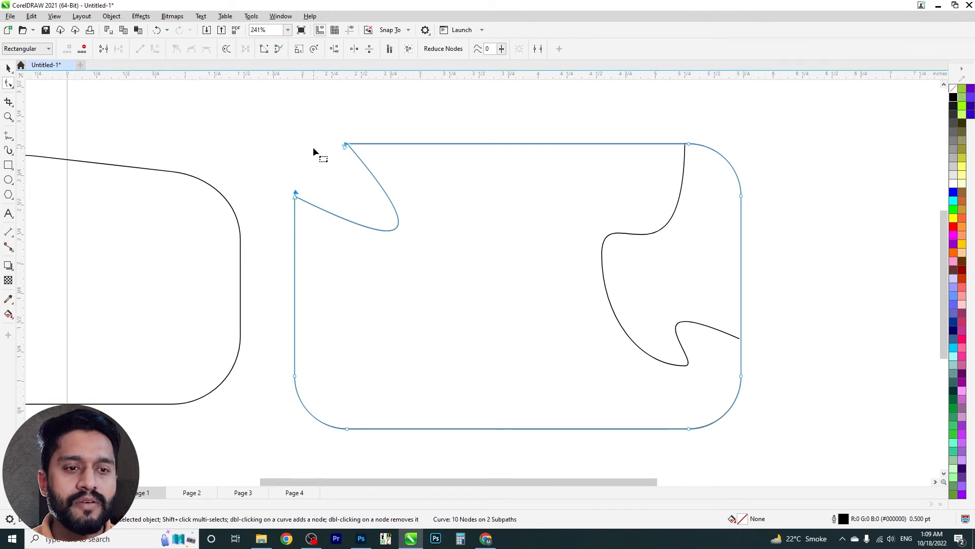
# Step: Pull both end nodes of the bent corner segment inward, away from the rest of the outline
pyautogui.click(314, 148)
pyautogui.click(350, 148)
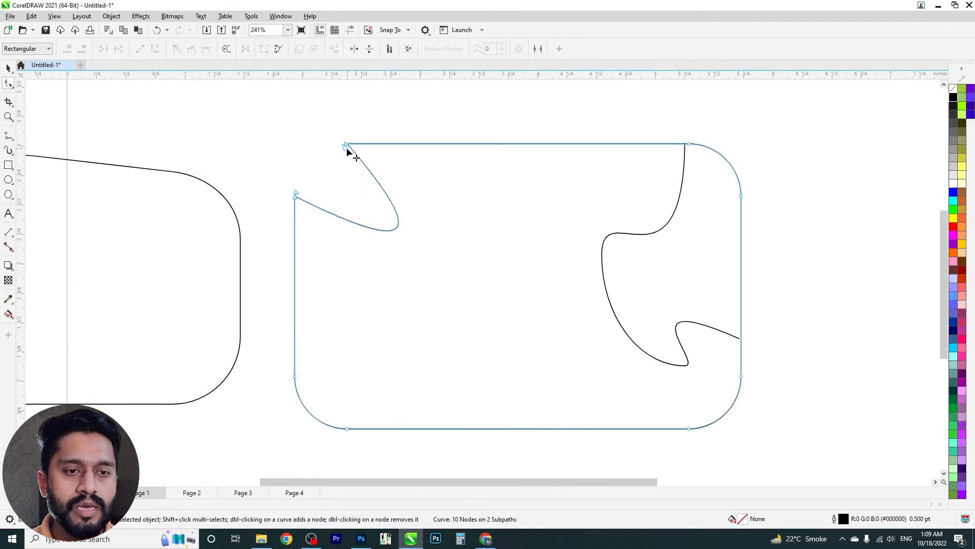
pyautogui.moveTo(346, 148); pyautogui.dragTo(344, 168)
pyautogui.moveTo(296, 193); pyautogui.dragTo(321, 178)
# Step: Try to move the loose corner segment as an object, and undo the move
pyautogui.press('space')
pyautogui.click(386, 221)
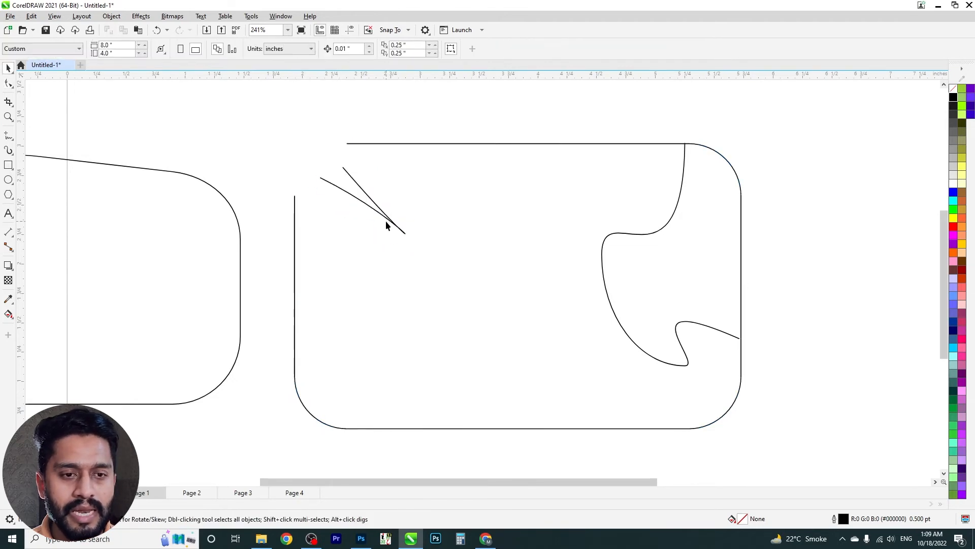
pyautogui.moveTo(391, 219); pyautogui.dragTo(468, 231)
pyautogui.hotkey('ctrl', 'z')
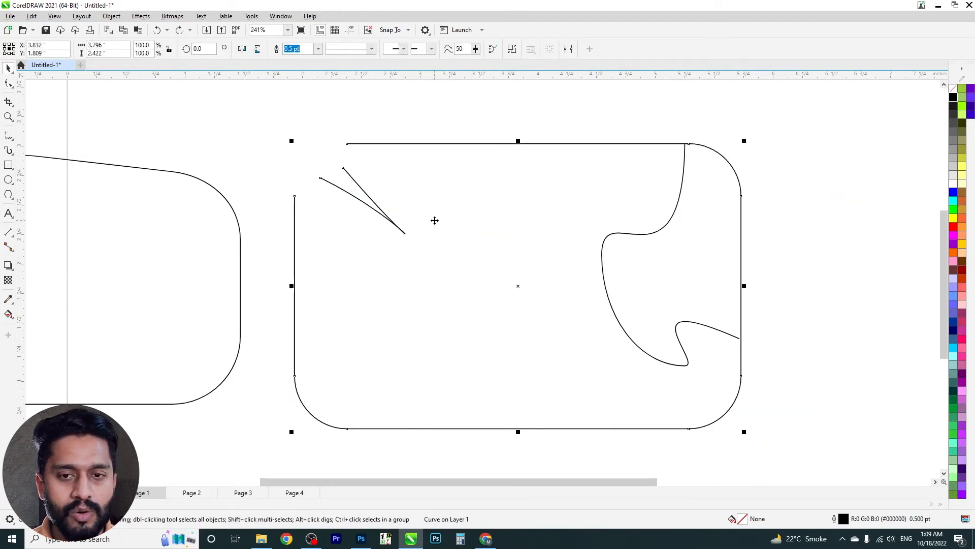
# Step: Break the curve apart into separate objects and move the corner piece outside the outline, beyond its upper-left corner
pyautogui.scroll(1, 434, 220)
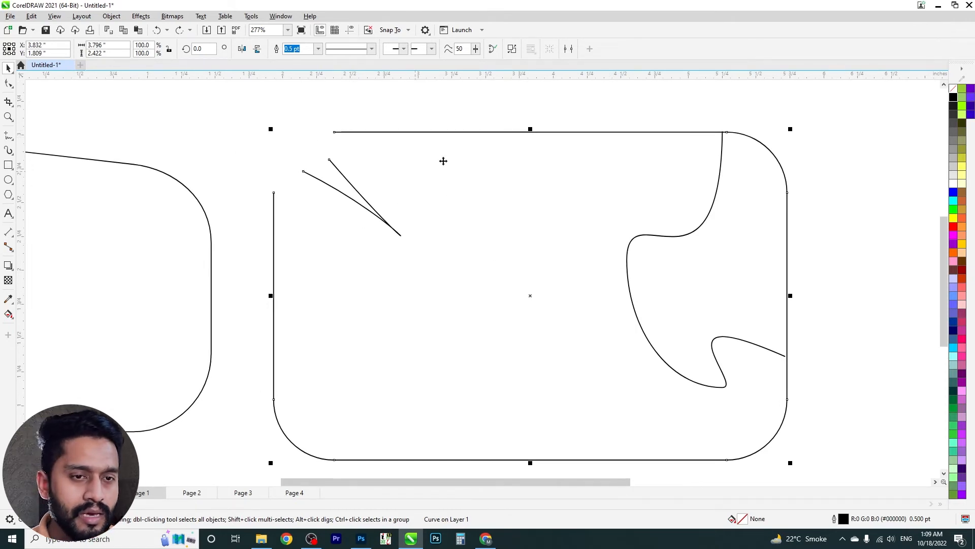
pyautogui.scroll(-2, 495, 196)
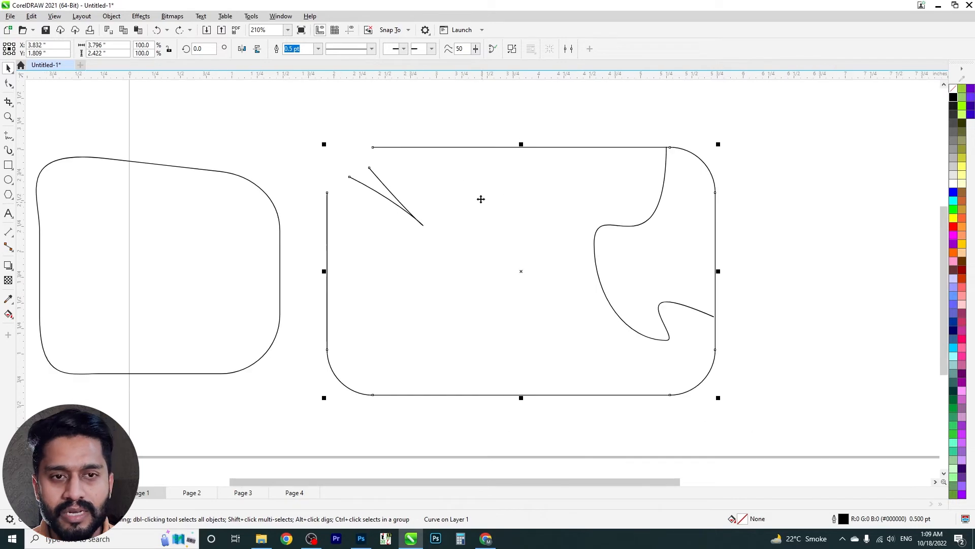
pyautogui.click(512, 49)
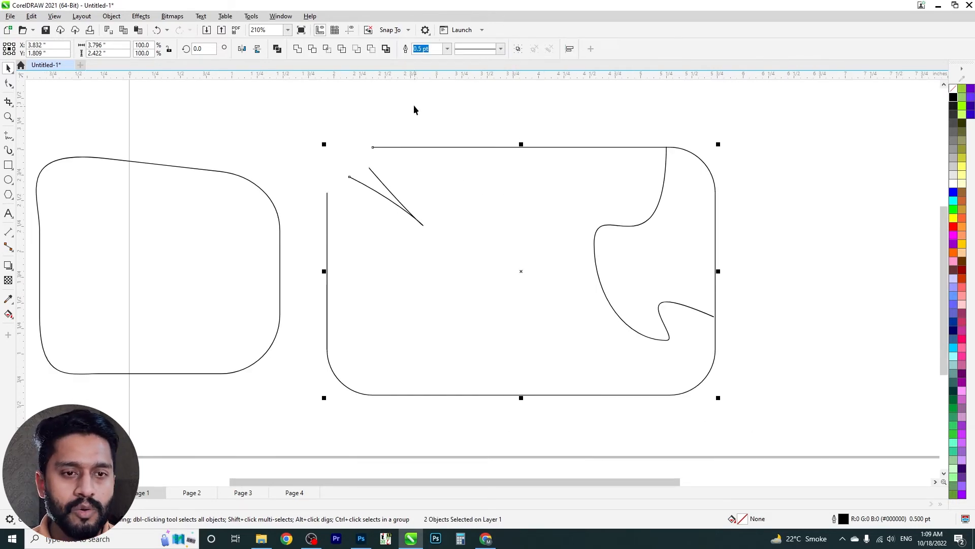
pyautogui.click(397, 163)
pyautogui.moveTo(376, 195); pyautogui.dragTo(299, 143)
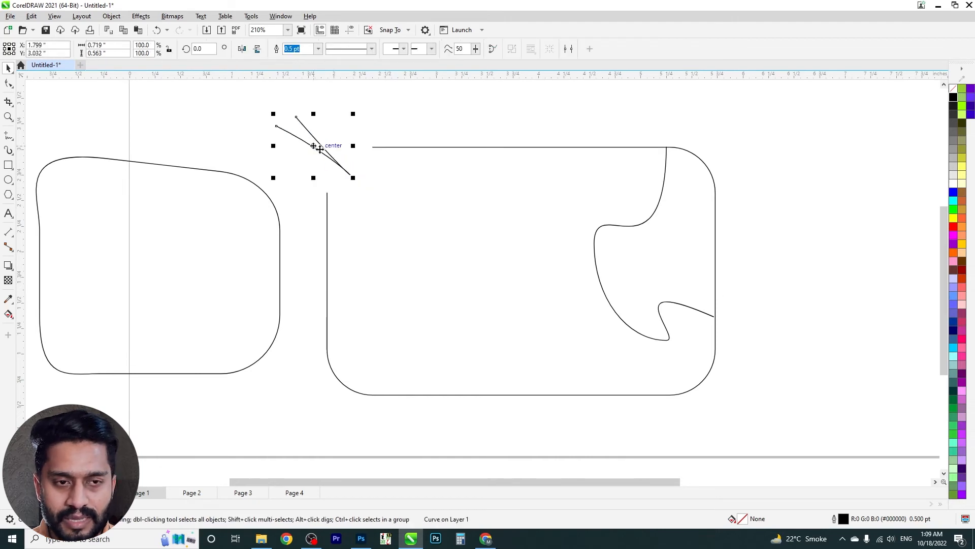
# Step: Try moving the main outline away from its loose corner piece, and undo back to the closed outline
pyautogui.moveTo(325, 214); pyautogui.dragTo(518, 218)
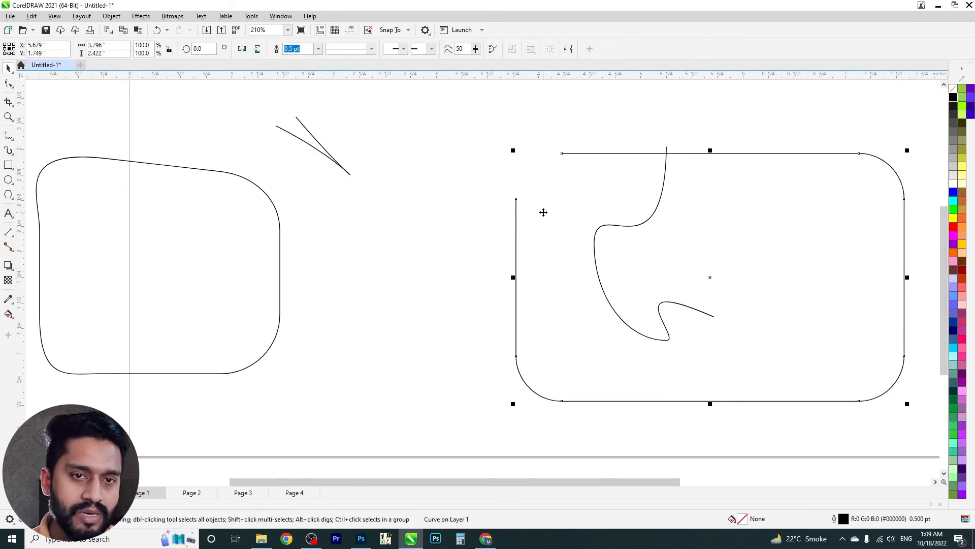
pyautogui.hotkey('ctrl', 'z')
pyautogui.hotkey('ctrl', 'z')
pyautogui.hotkey('ctrl', 'z')
pyautogui.hotkey('ctrl', 'z')
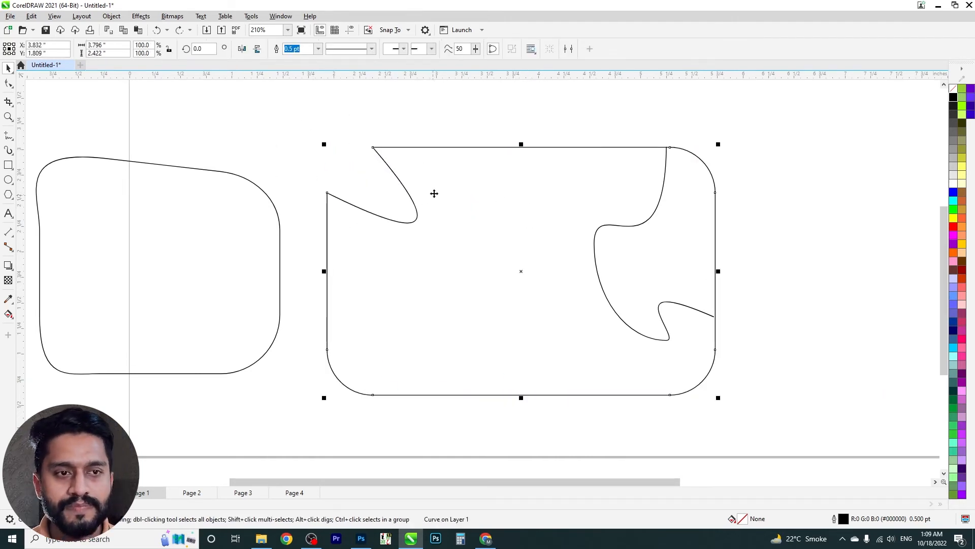
# Step: Move the smaller rounded shape off the page, into the empty area to the right of the page
pyautogui.scroll(-2, 455, 159)
pyautogui.click(264, 207)
pyautogui.scroll(-1, 303, 161)
pyautogui.moveTo(310, 206); pyautogui.dragTo(662, 198)
pyautogui.scroll(2, 661, 197)
pyautogui.hscroll(2, 668, 194)
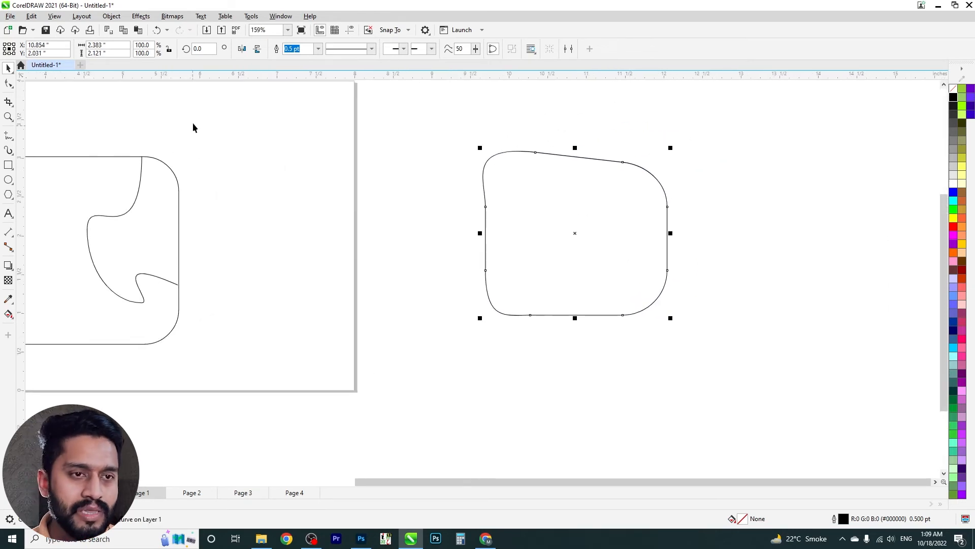
# Step: Mirror the rounded shape horizontally and vertically, flipping it back to its original orientation each time
pyautogui.click(245, 50)
pyautogui.click(243, 51)
pyautogui.click(242, 51)
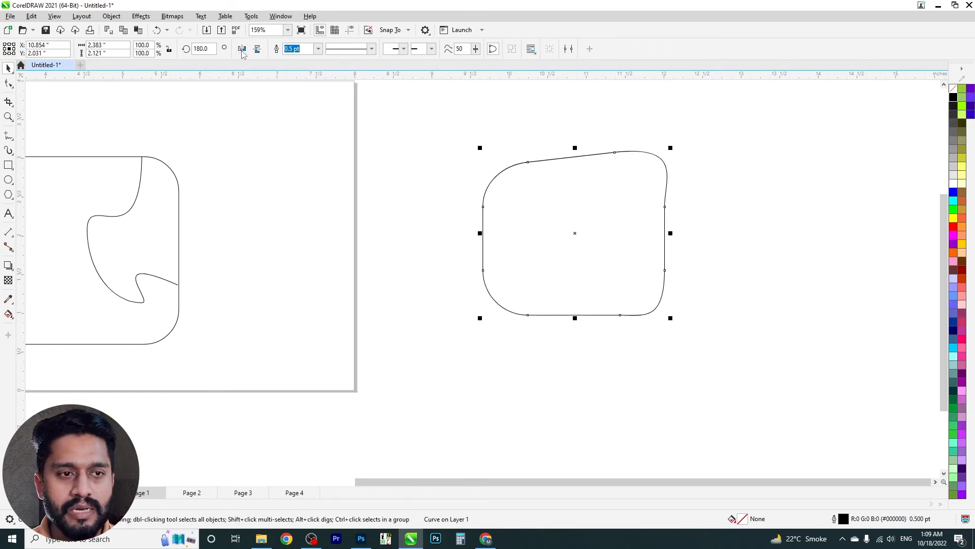
pyautogui.click(242, 51)
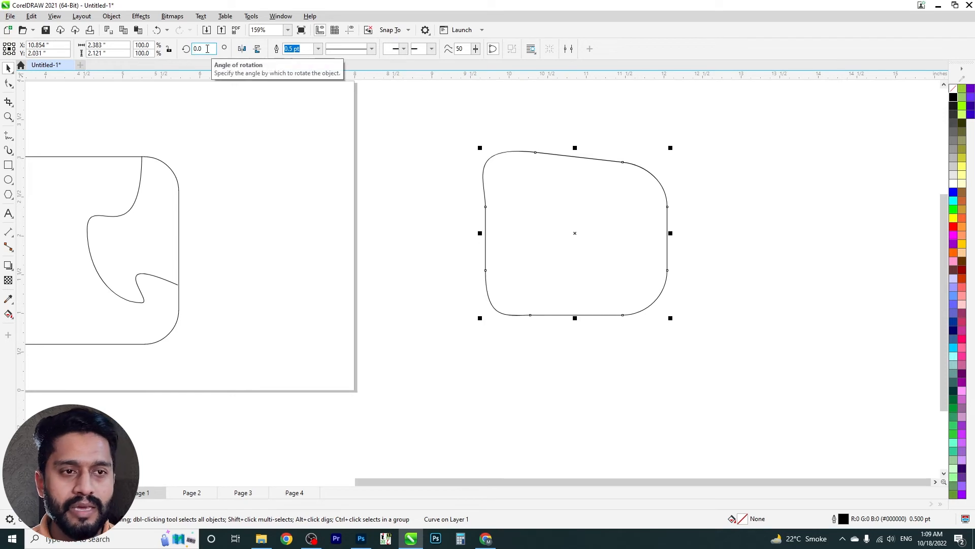
pyautogui.click(256, 50)
pyautogui.click(256, 51)
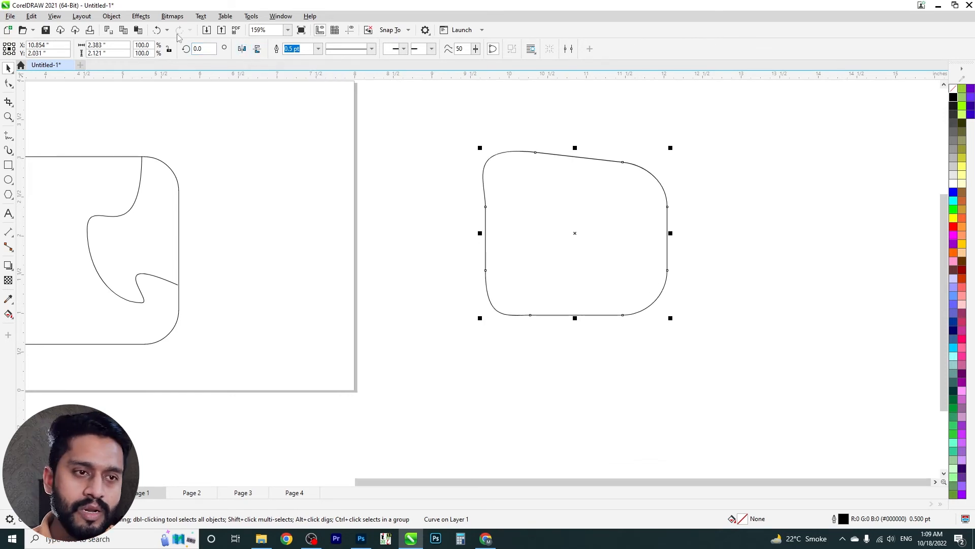
# Step: Set the rounded shape's angle of rotation to 45 degrees
pyautogui.click(203, 48)
pyautogui.moveTo(203, 48); pyautogui.dragTo(165, 56)
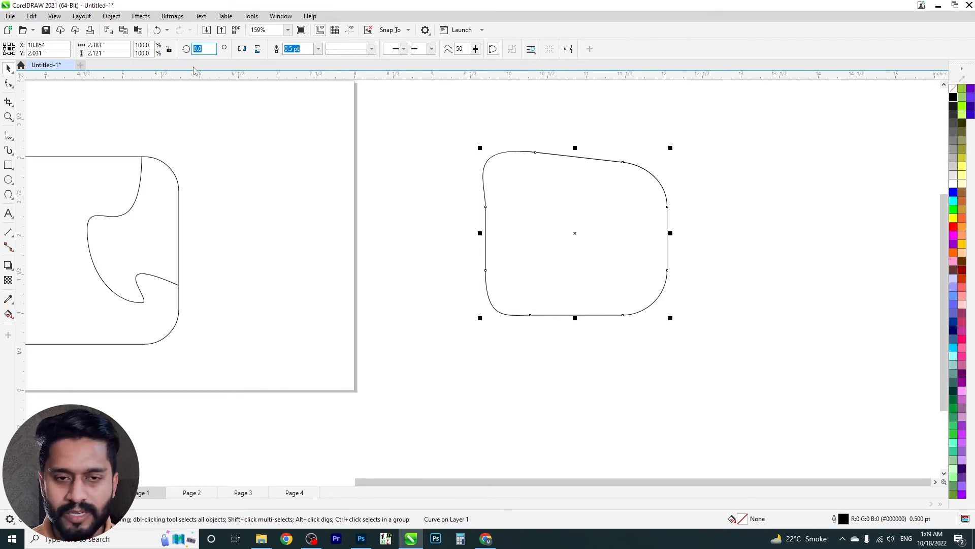
pyautogui.write('45')
pyautogui.press('Return')
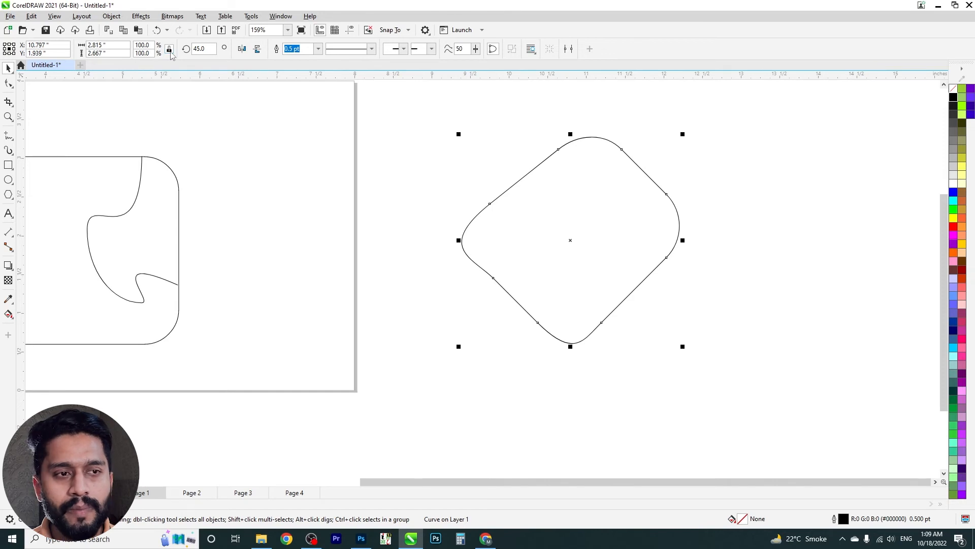
# Step: Move the rotated shape slightly toward the page and rotate it freehand clockwise to an angle of about 3.5 degrees
pyautogui.click(486, 104)
pyautogui.moveTo(591, 173); pyautogui.dragTo(453, 164)
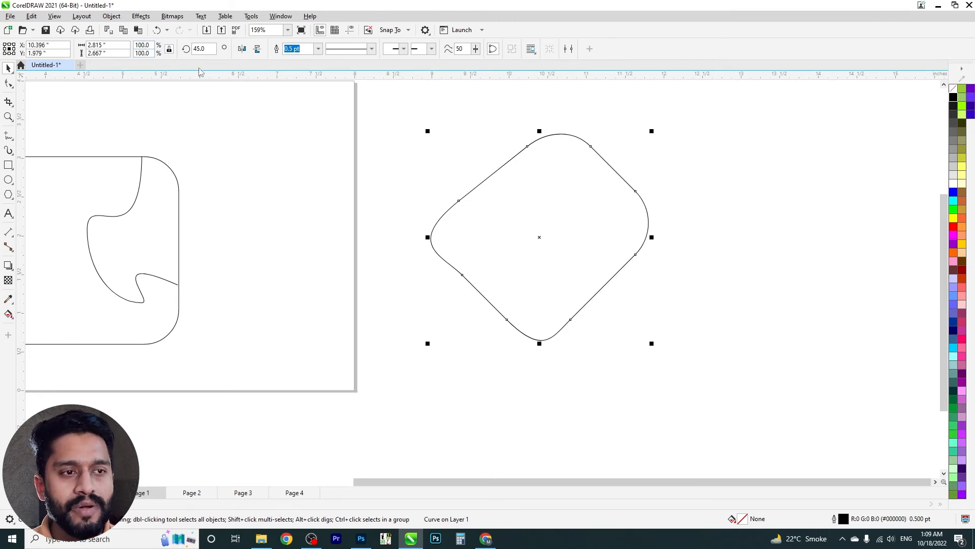
pyautogui.click(598, 196)
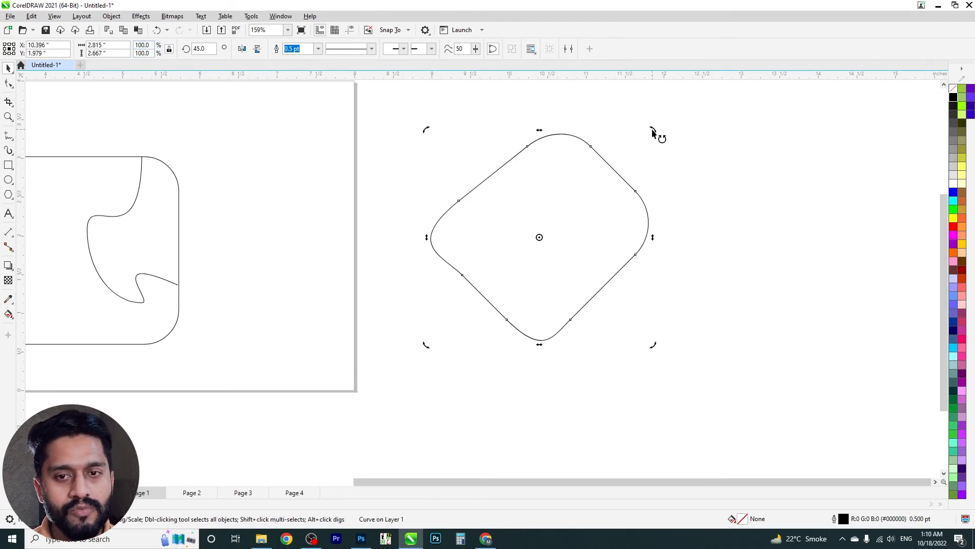
pyautogui.moveTo(653, 131); pyautogui.dragTo(692, 239)
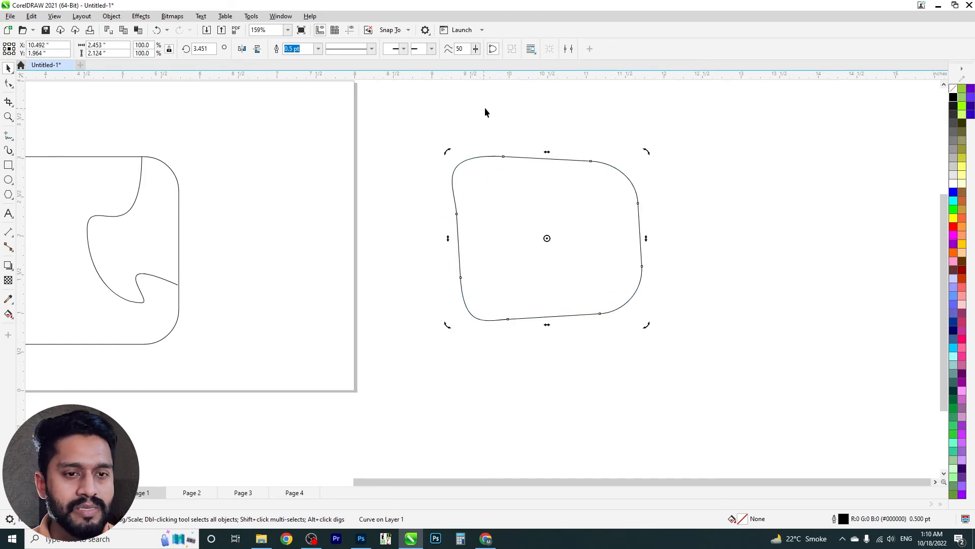
# Step: Select all the shapes on and beside the page and delete them
pyautogui.scroll(-3, 500, 157)
pyautogui.moveTo(688, 296); pyautogui.dragTo(123, 114)
pyautogui.press('Delete')
# Step: Draw a rectangle about 1.5 by 1.4 inches on the page, left of its centre
pyautogui.scroll(2, 372, 205)
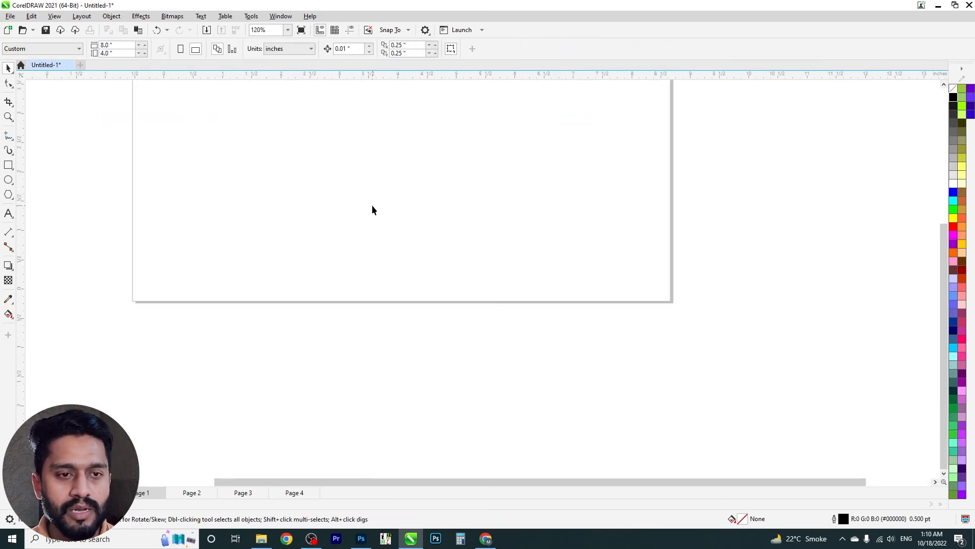
pyautogui.scroll(1, 372, 209)
pyautogui.click(8, 165)
pyautogui.moveTo(357, 229); pyautogui.dragTo(463, 329)
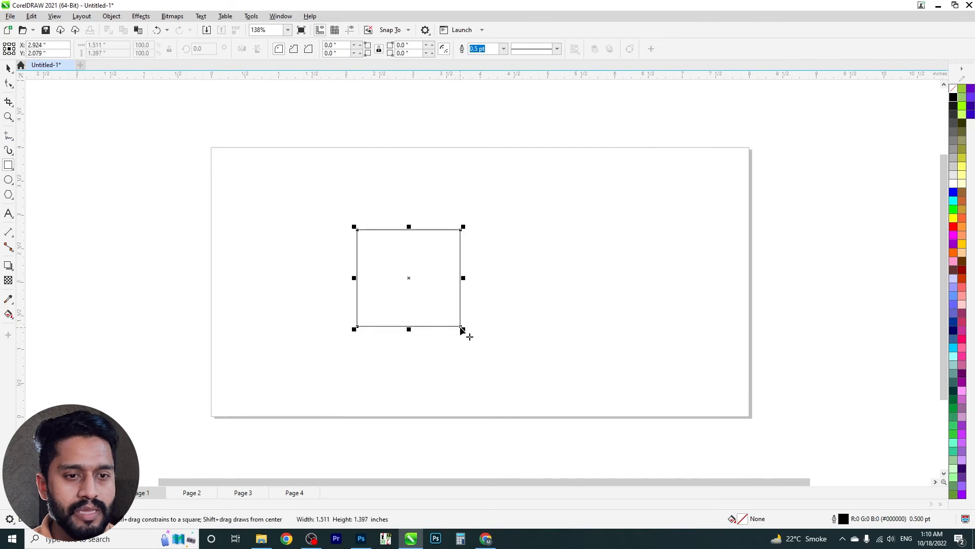
# Step: Set the rectangle's width to 4 inches and its height to 4 inches
pyautogui.click(9, 67)
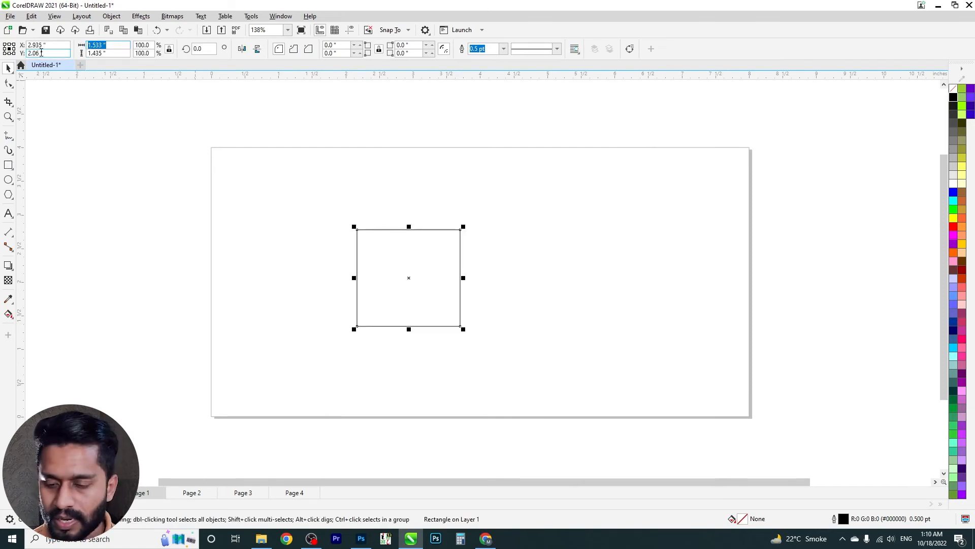
pyautogui.write('4')
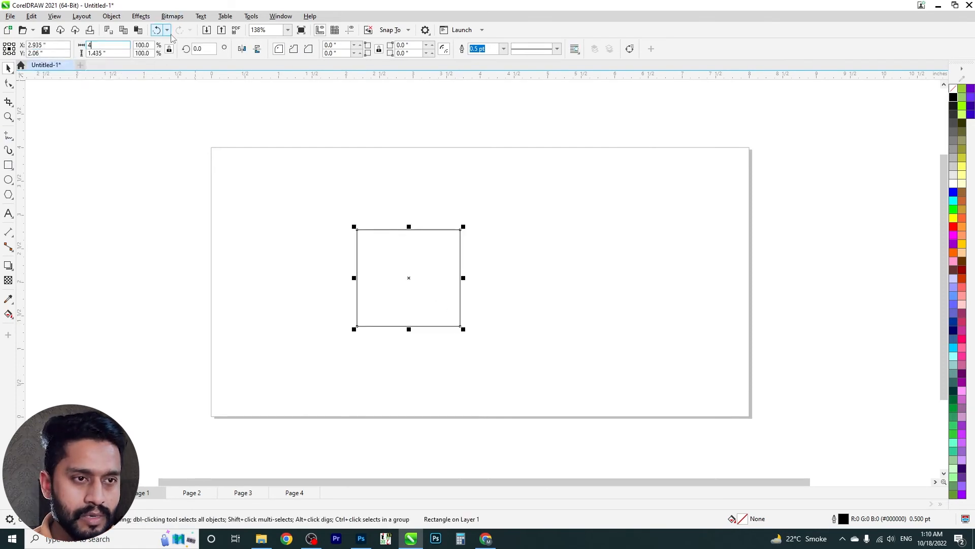
pyautogui.press('Return')
pyautogui.press('Tab')
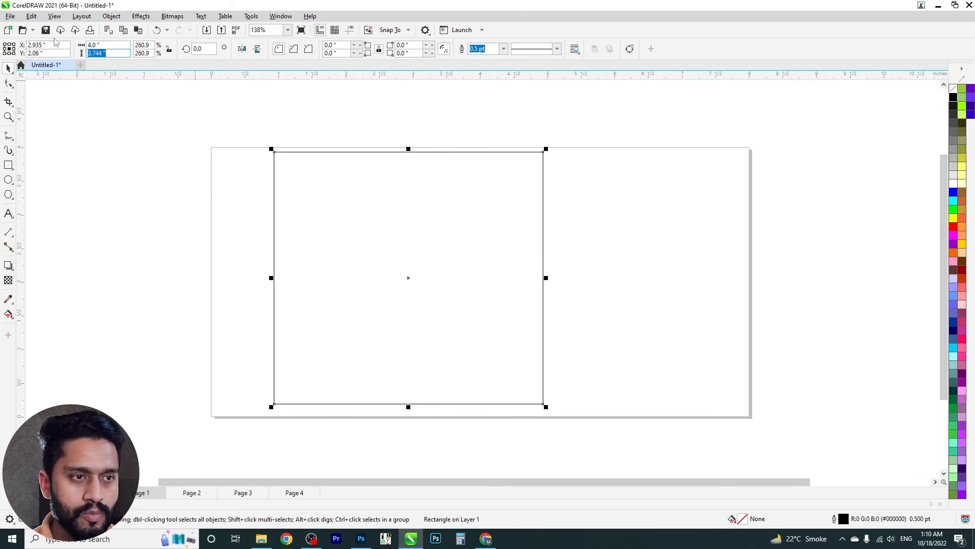
pyautogui.write('4')
pyautogui.press('Return')
# Step: Move the square off the page to its left and set its height to 2 inches without changing the width
pyautogui.scroll(-2, 707, 159)
pyautogui.moveTo(456, 239); pyautogui.dragTo(226, 230)
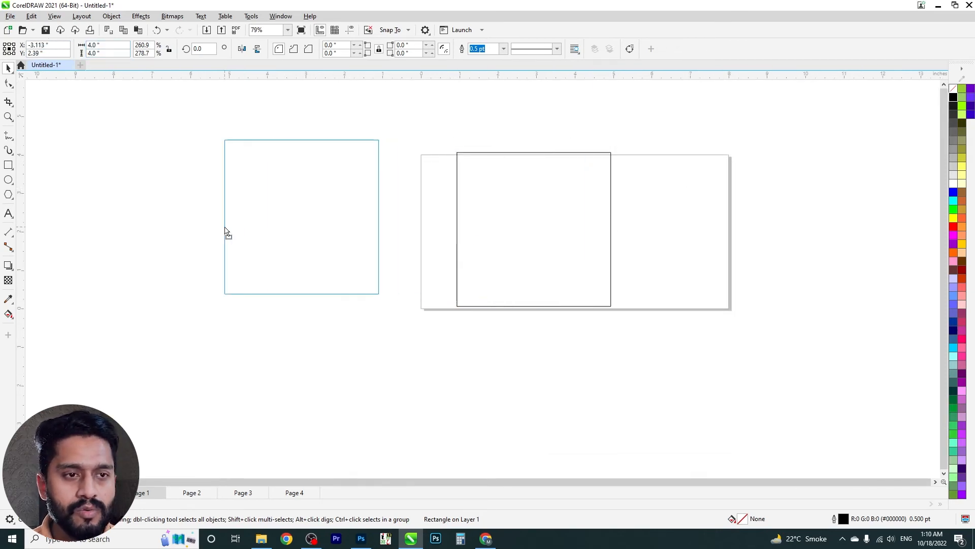
pyautogui.scroll(1, 335, 190)
pyautogui.scroll(2, 294, 183)
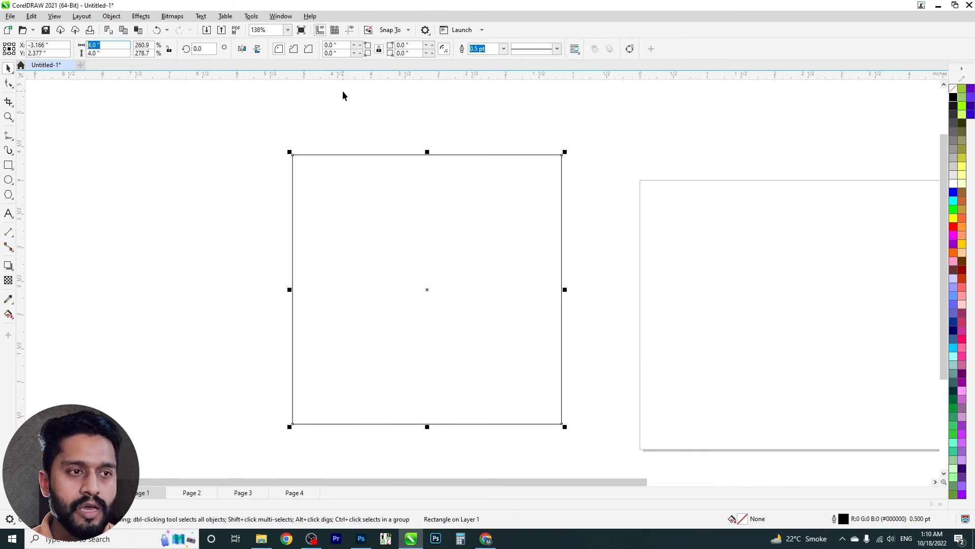
pyautogui.press('Tab')
pyautogui.write('2')
pyautogui.press('Return')
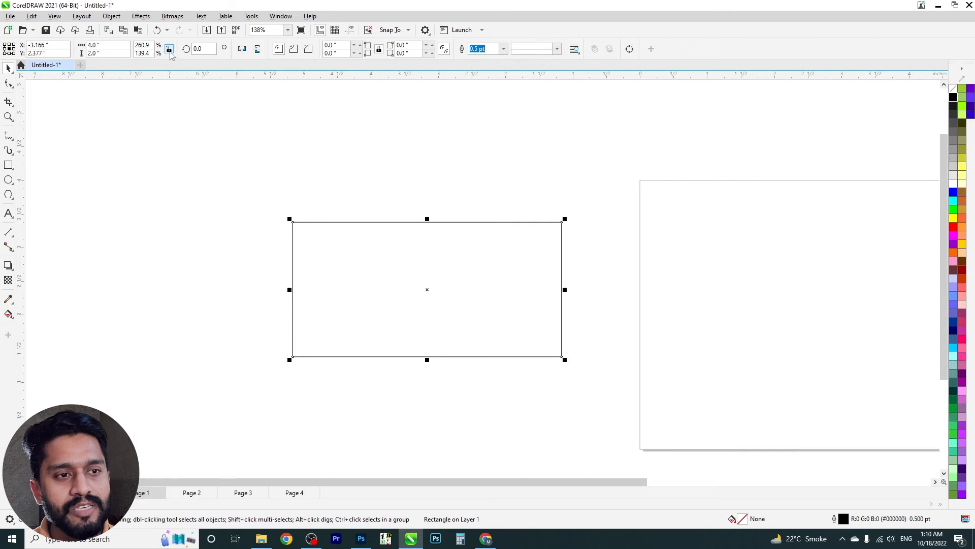
# Step: Scale the rectangle proportionally to a height of 4 inches and move it farther left, clear of the page
pyautogui.doubleClick(101, 53)
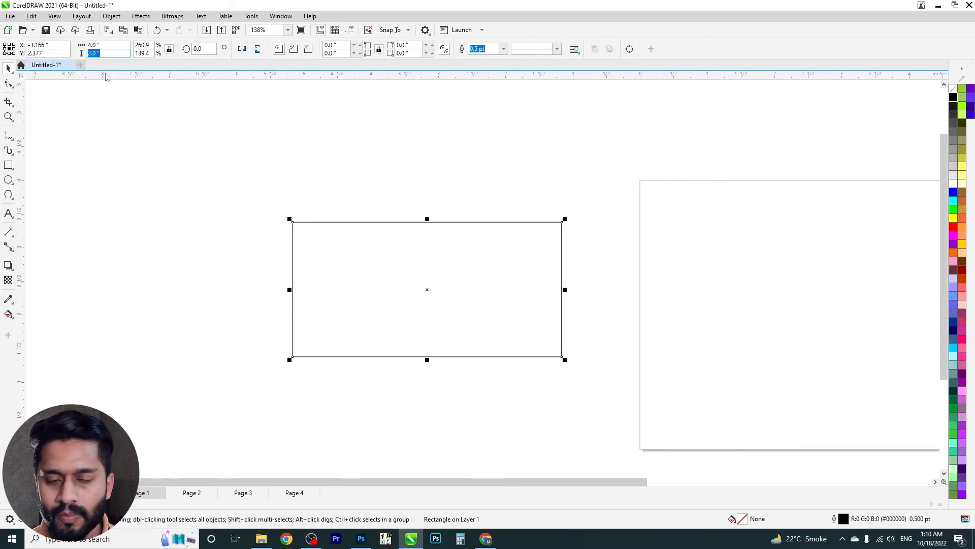
pyautogui.write('4')
pyautogui.press('Return')
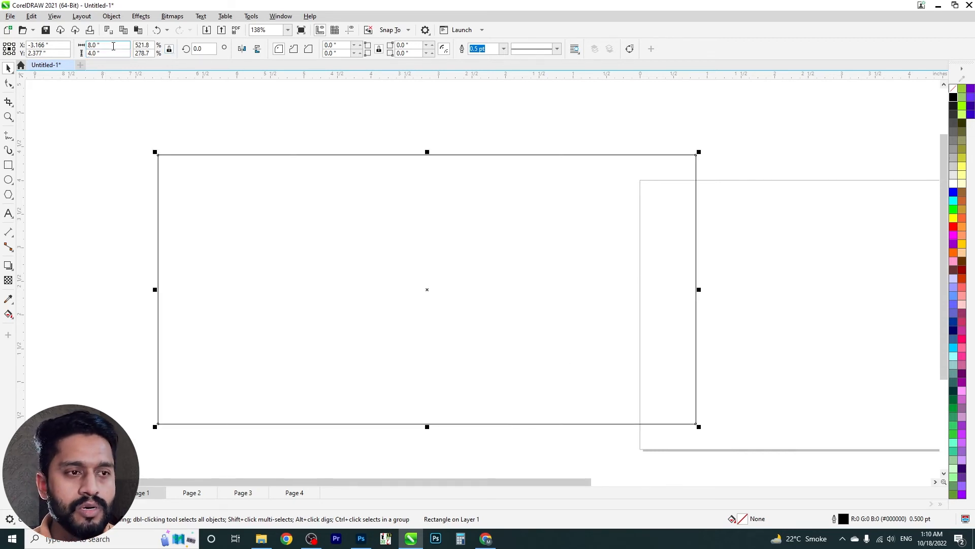
pyautogui.scroll(-2, 250, 170)
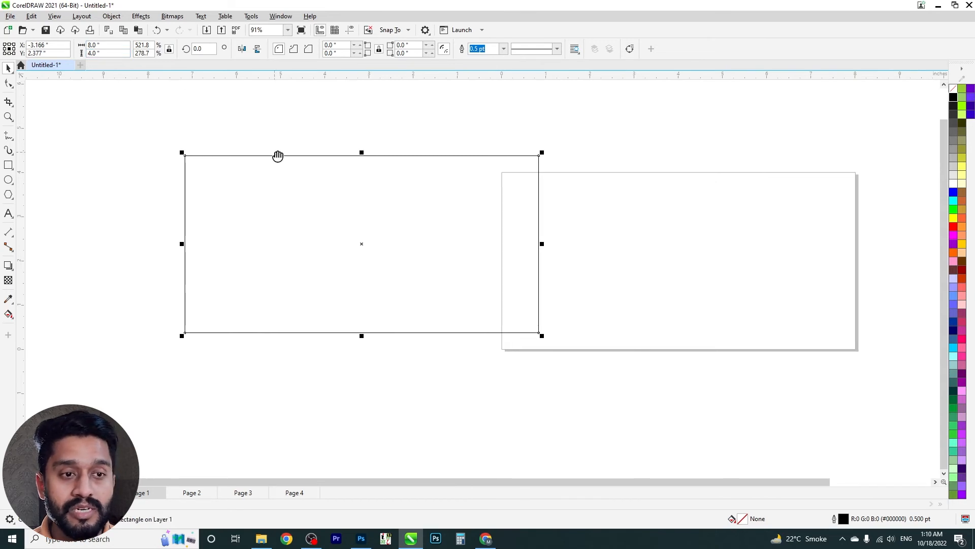
pyautogui.moveTo(276, 155); pyautogui.dragTo(453, 213)
pyautogui.moveTo(478, 248); pyautogui.dragTo(231, 211)
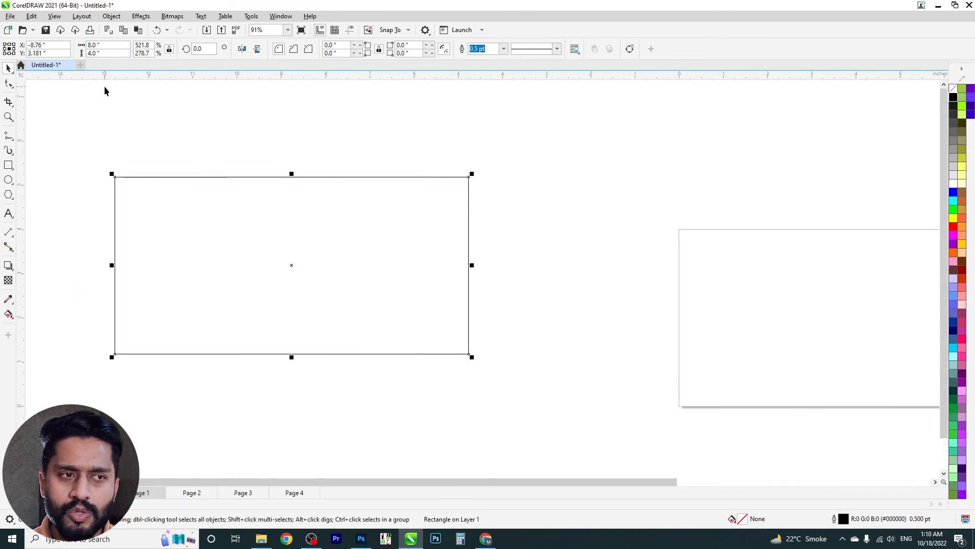
# Step: Scale the rectangle proportionally to a height of 2 inches and move it a little to the right
pyautogui.doubleClick(100, 53)
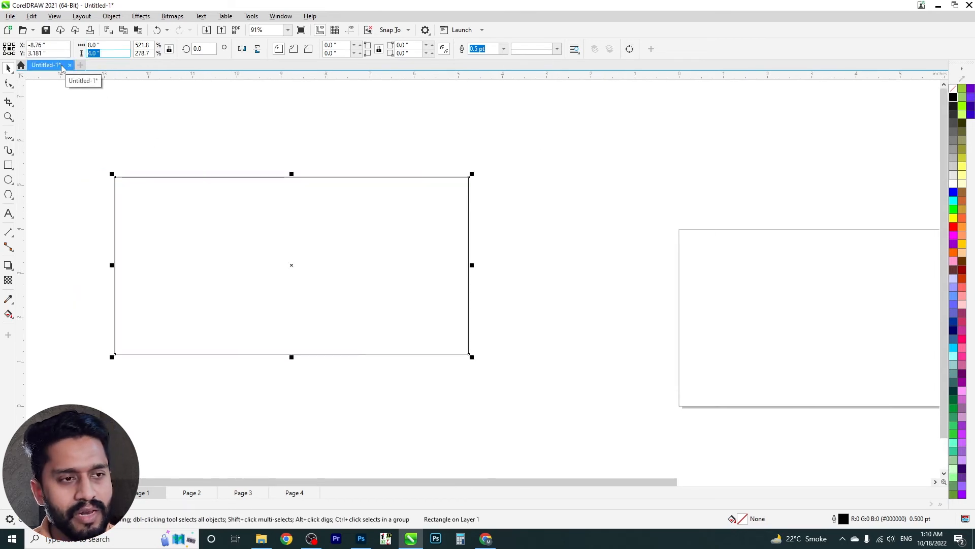
pyautogui.write('2')
pyautogui.press('Return')
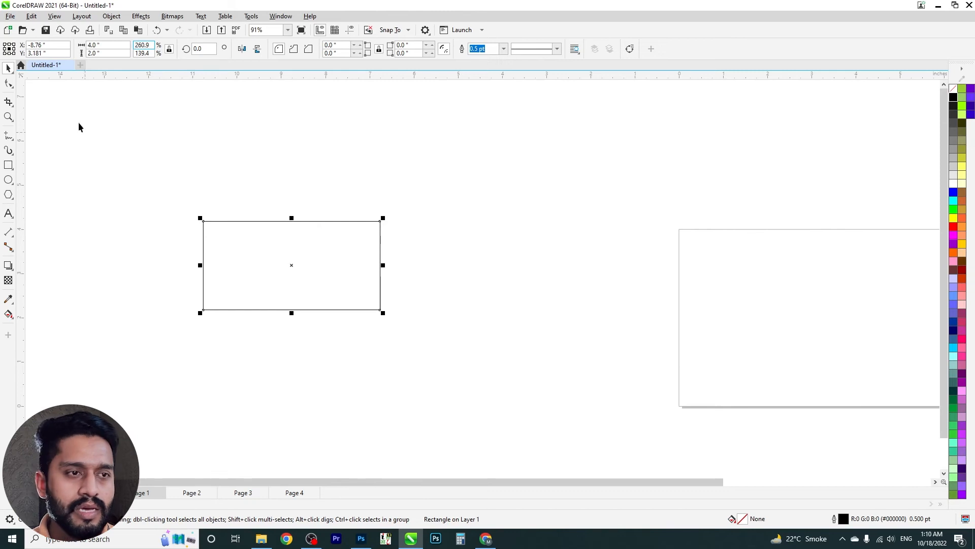
pyautogui.scroll(3, 206, 178)
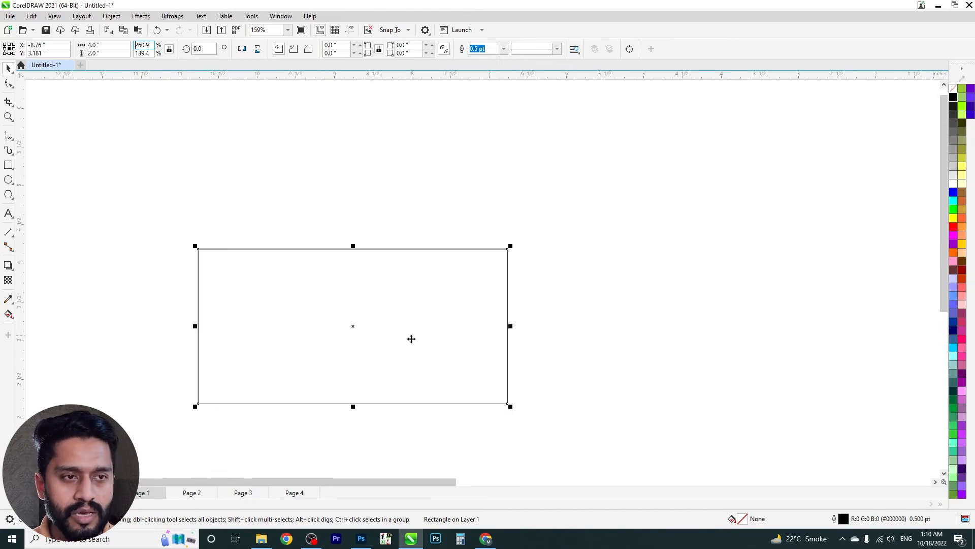
pyautogui.moveTo(252, 289); pyautogui.dragTo(376, 281)
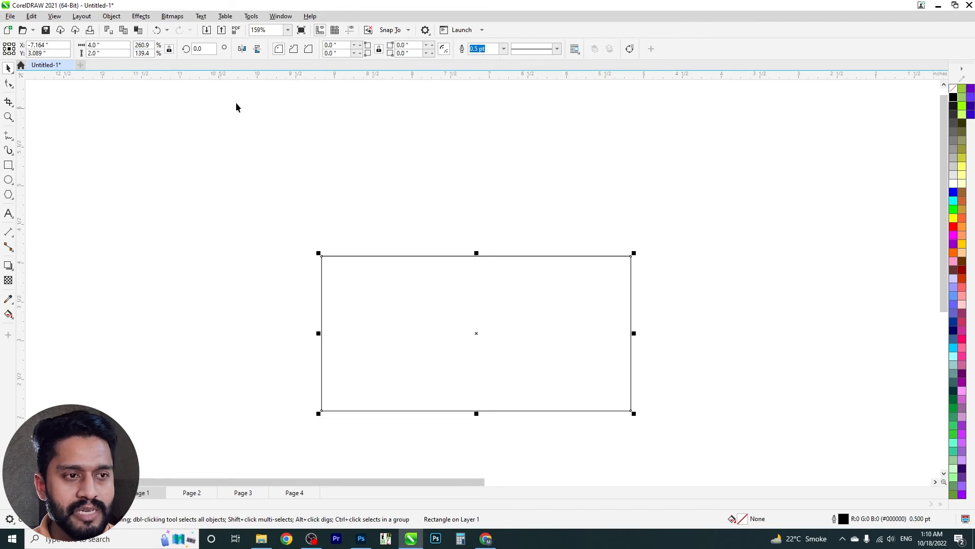
# Step: Scale the rectangle proportionally to a width of 8 inches
pyautogui.click(112, 45)
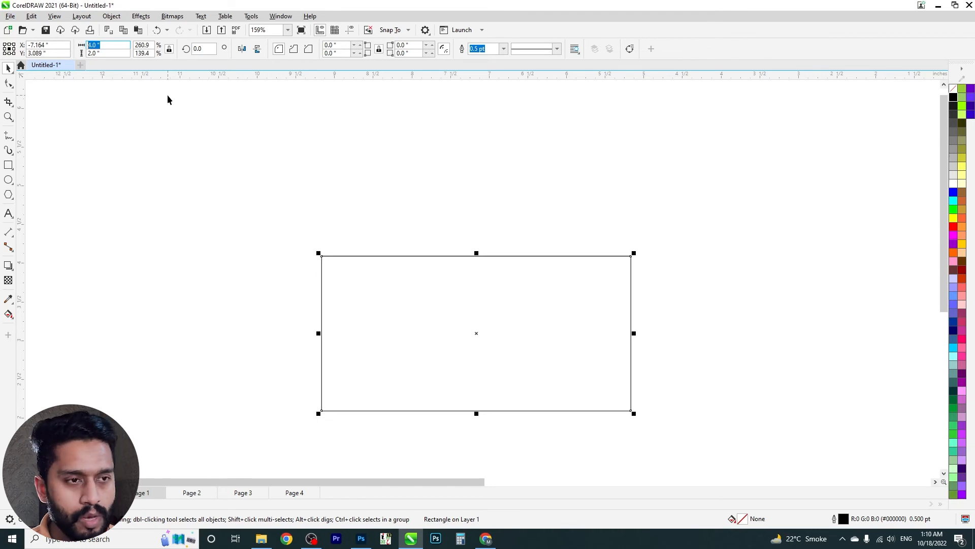
pyautogui.write('8')
pyautogui.press('Return')
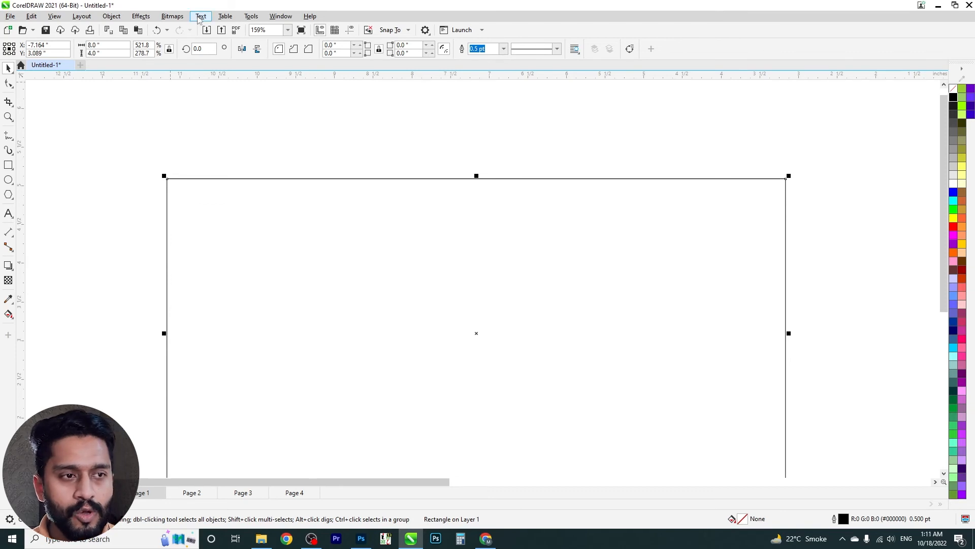
# Step: Delete the resized rectangle and draw a new one about 4.8 by 4.6 inches to the left of the page
pyautogui.scroll(-2, 237, 111)
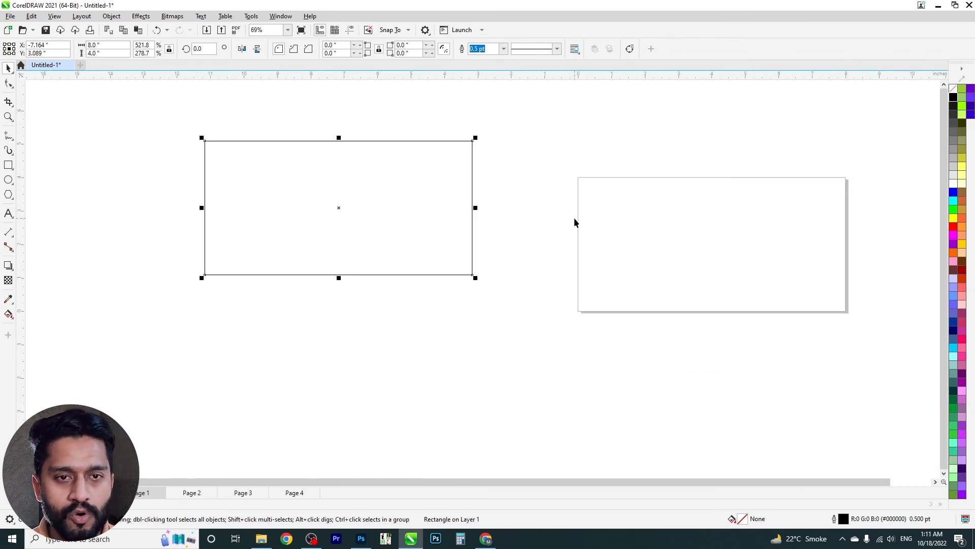
pyautogui.press('Delete')
pyautogui.click(9, 84)
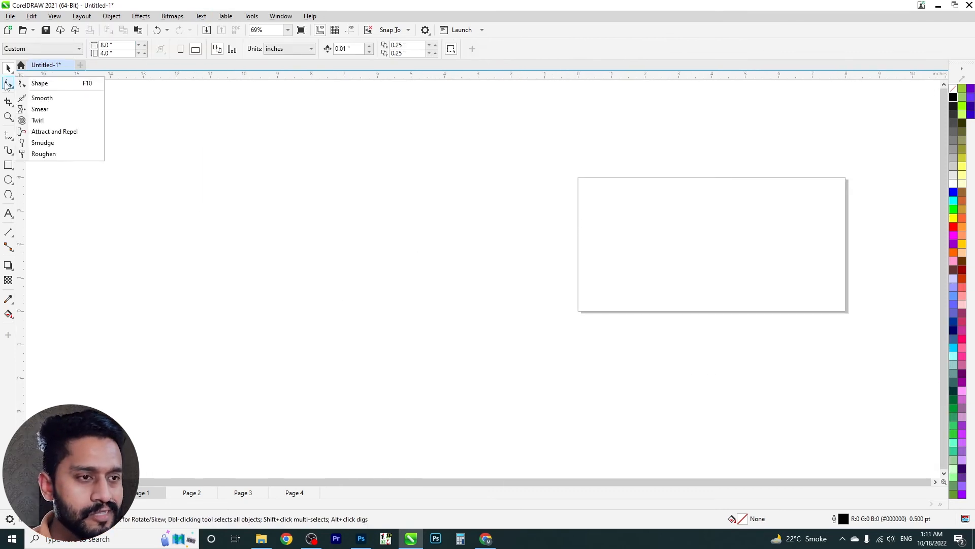
pyautogui.click(42, 98)
pyautogui.press('F6')
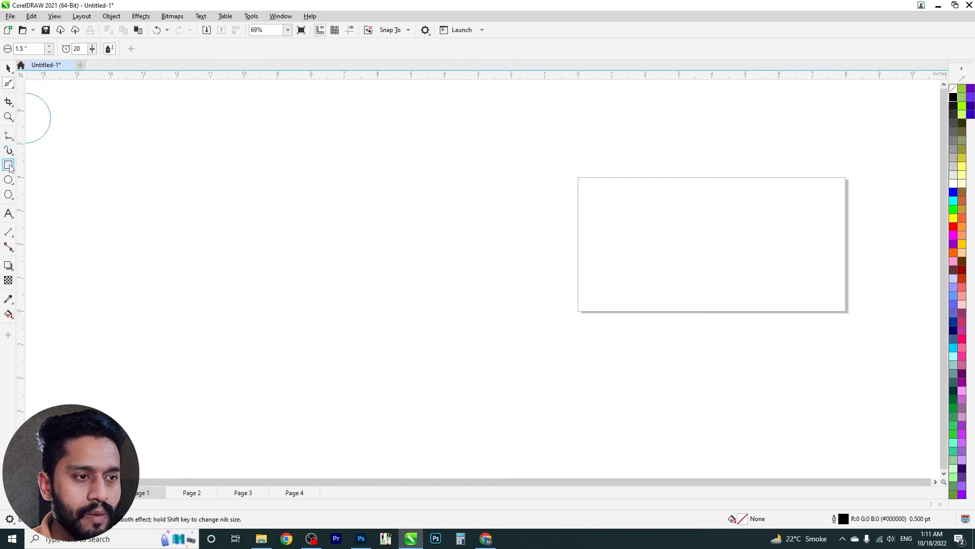
pyautogui.moveTo(357, 191); pyautogui.dragTo(519, 347)
pyautogui.press('space')
pyautogui.scroll(1, 437, 249)
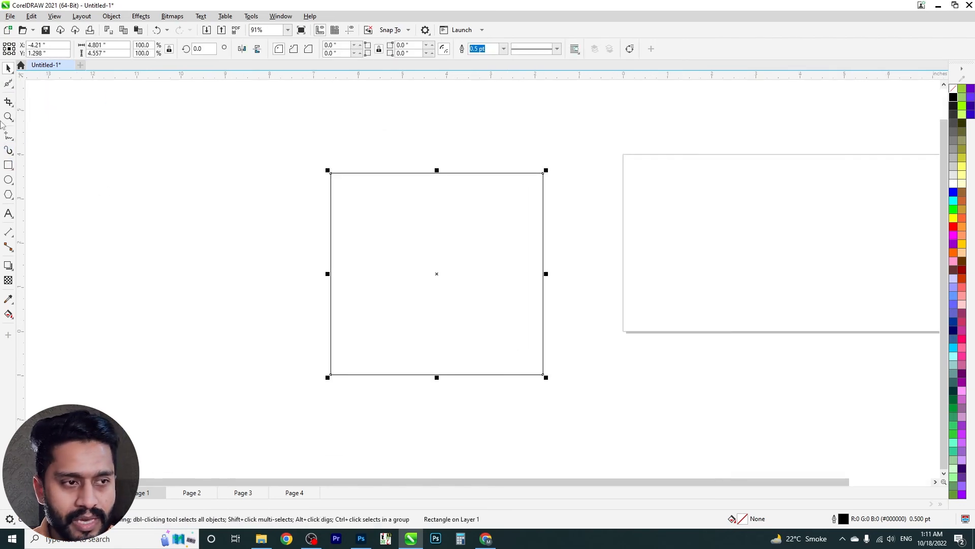
# Step: Round the rectangle's upper-left and upper-right corners with the Smooth tool, using a 1.5-inch nib
pyautogui.click(8, 83)
pyautogui.moveTo(377, 231)
pyautogui.mouseDown()
pyautogui.moveTo(342, 181)
pyautogui.moveTo(368, 178)
pyautogui.moveTo(395, 196)
pyautogui.moveTo(347, 183)
pyautogui.mouseUp()
pyautogui.scroll(3, 347, 182)
pyautogui.scroll(5, 336, 177)
pyautogui.scroll(-4, 335, 176)
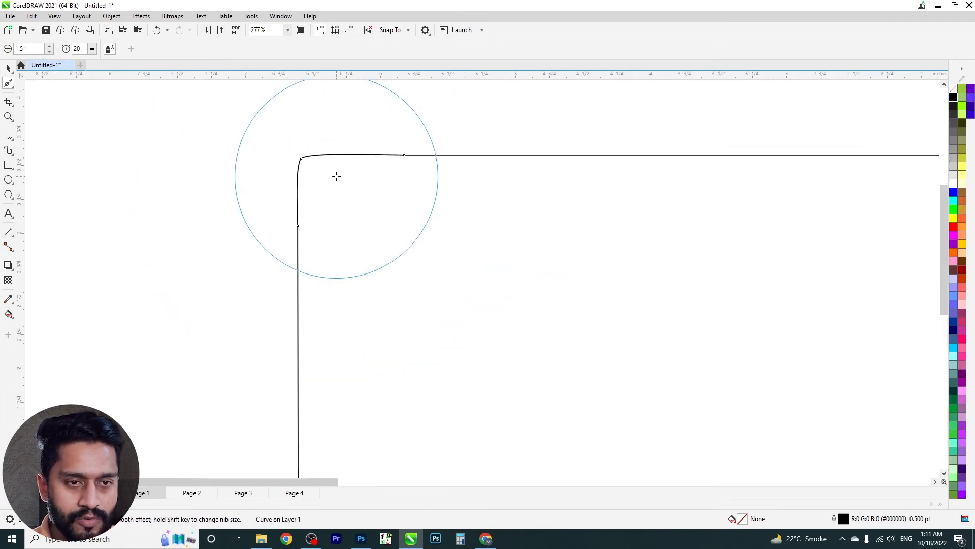
pyautogui.moveTo(895, 246); pyautogui.dragTo(277, 251)
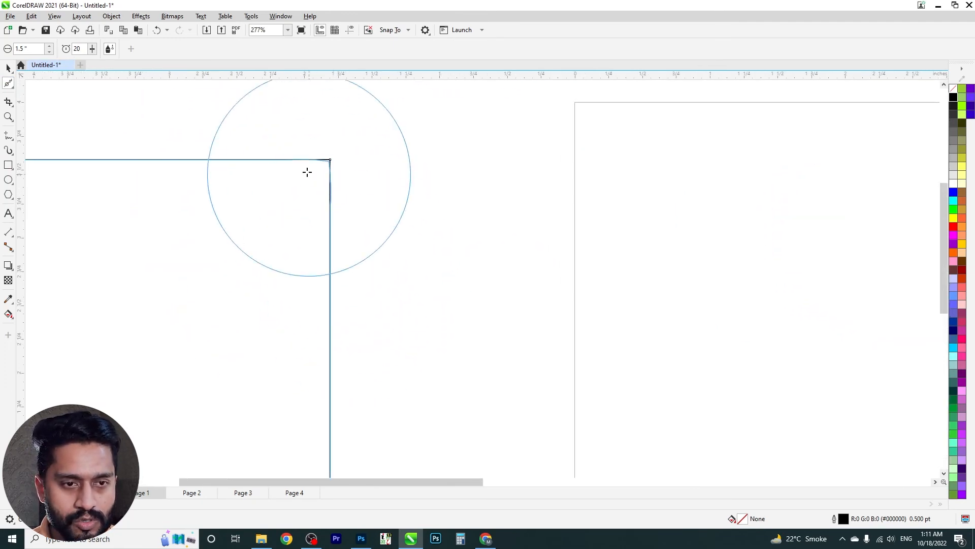
pyautogui.moveTo(176, 218)
pyautogui.mouseDown()
pyautogui.moveTo(334, 169)
pyautogui.moveTo(290, 207)
pyautogui.moveTo(272, 259)
pyautogui.moveTo(225, 331)
pyautogui.moveTo(258, 268)
pyautogui.mouseUp()
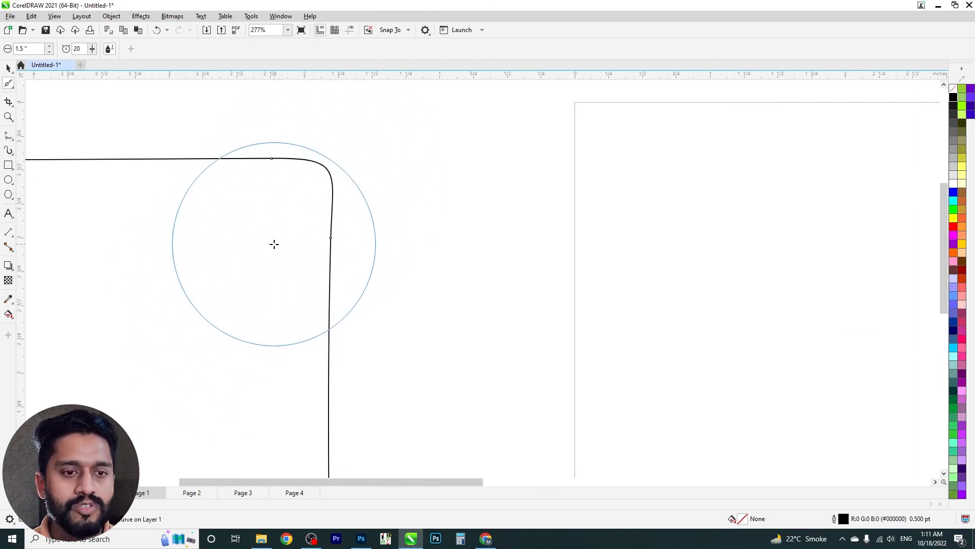
# Step: Smooth the curve's upper-left corner further so it is rounded more like the upper-right one
pyautogui.scroll(-5, 479, 167)
pyautogui.press('space')
pyautogui.scroll(3, 361, 169)
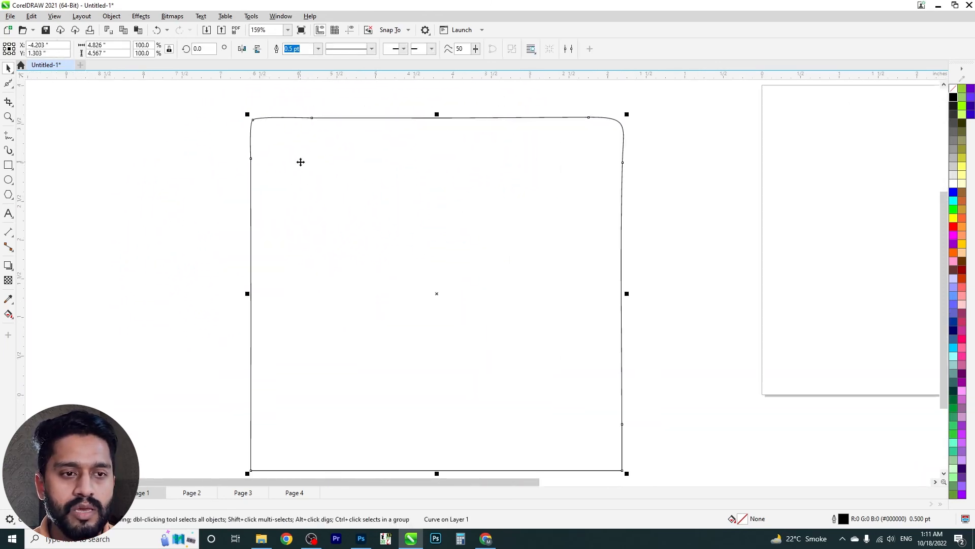
pyautogui.press('space')
pyautogui.moveTo(426, 298)
pyautogui.mouseDown()
pyautogui.moveTo(279, 159)
pyautogui.moveTo(350, 234)
pyautogui.moveTo(338, 229)
pyautogui.moveTo(322, 193)
pyautogui.moveTo(407, 251)
pyautogui.mouseUp()
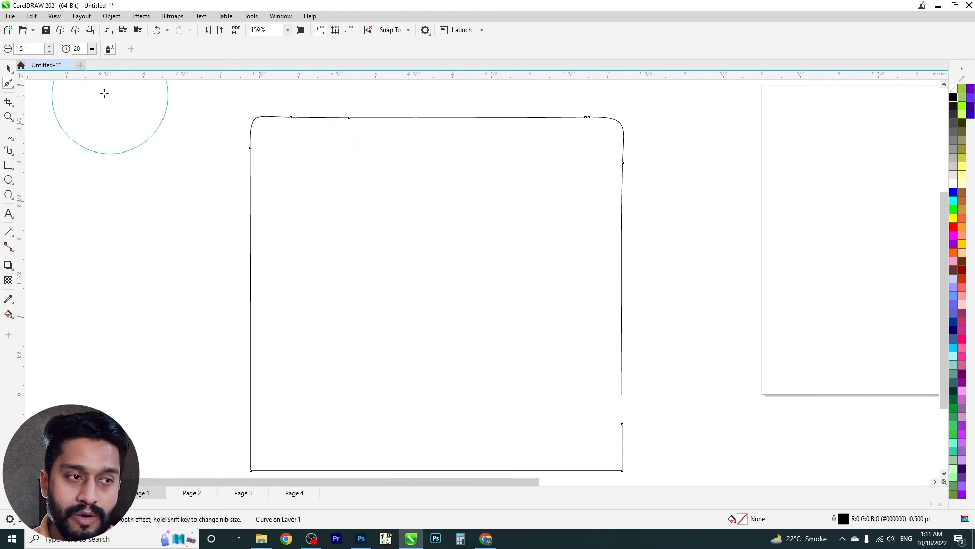
# Step: Select the smoothed curve and display its nodes with the Shape tool
pyautogui.click(8, 68)
pyautogui.press('space')
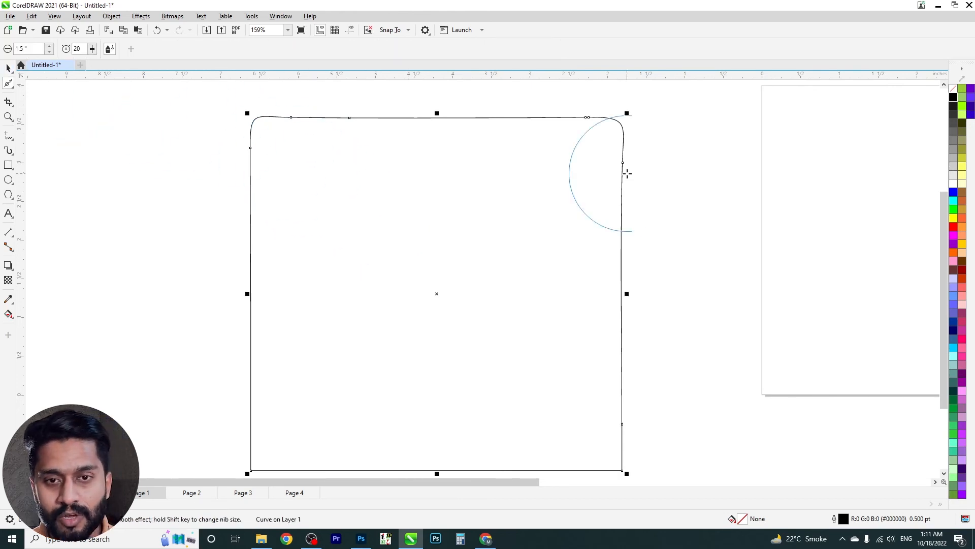
pyautogui.click(9, 81)
pyautogui.click(30, 106)
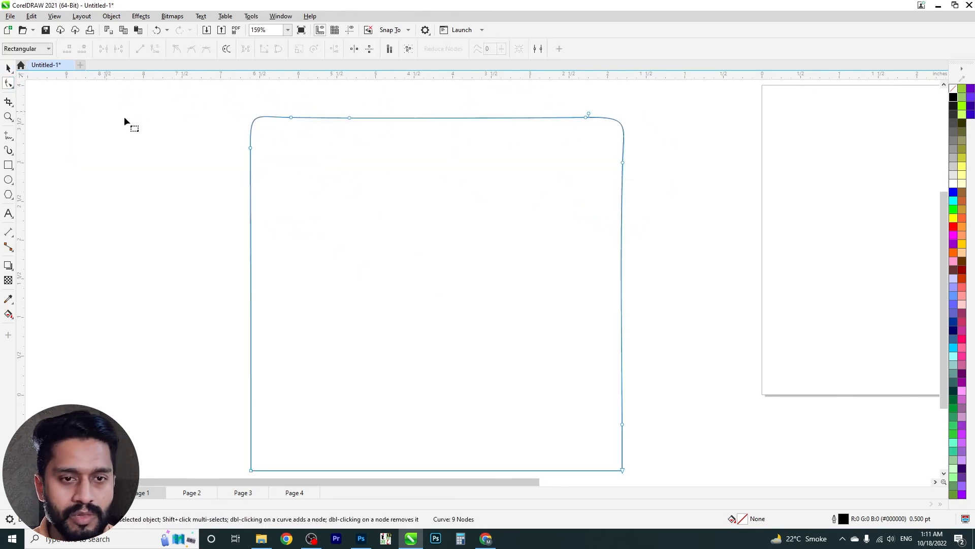
pyautogui.scroll(-1, 81, 114)
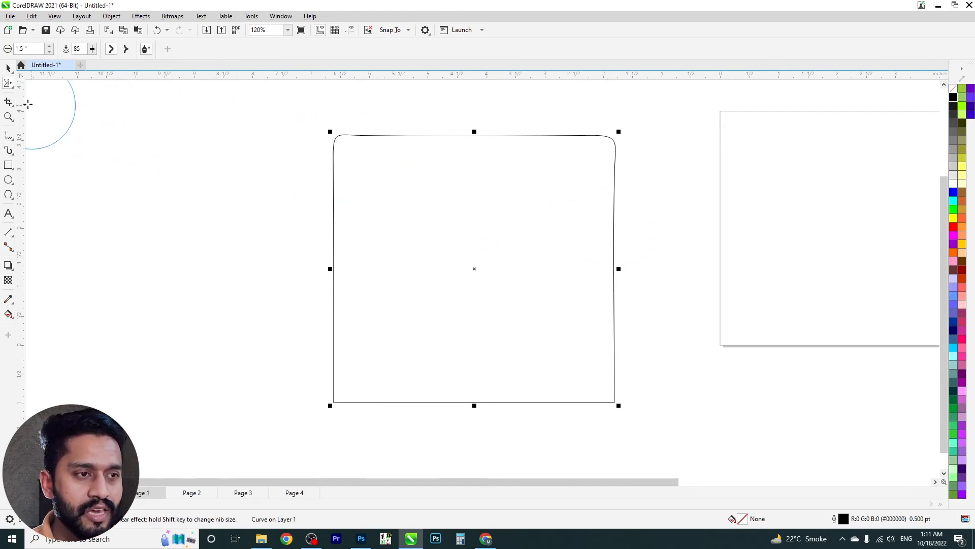
# Step: Distort the curve's two upper corners with the Twirl tool, using a 1.5-inch nib and a rate of 50
pyautogui.click(7, 82)
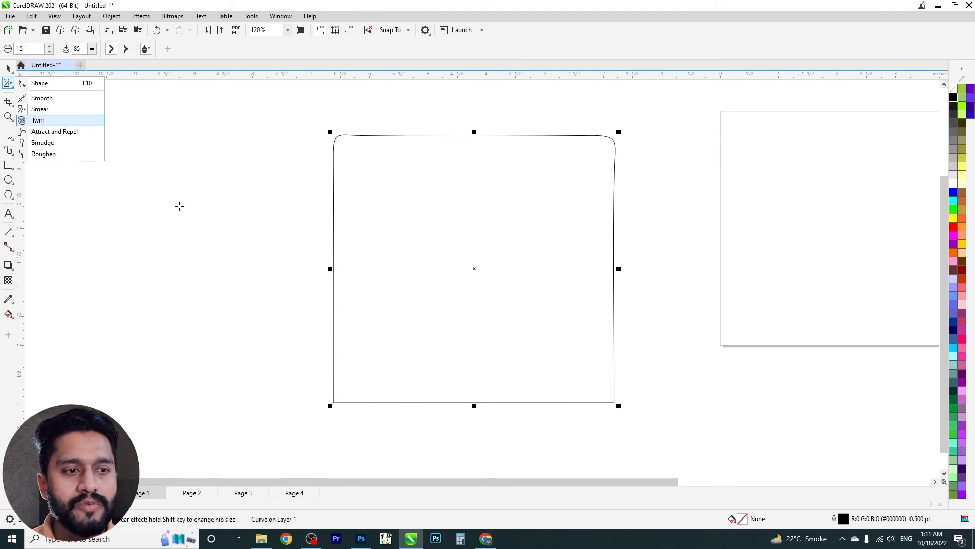
pyautogui.moveTo(371, 153)
pyautogui.mouseDown()
pyautogui.moveTo(316, 191)
pyautogui.moveTo(391, 252)
pyautogui.moveTo(302, 110)
pyautogui.moveTo(373, 176)
pyautogui.mouseUp()
pyautogui.moveTo(598, 167); pyautogui.dragTo(605, 161)
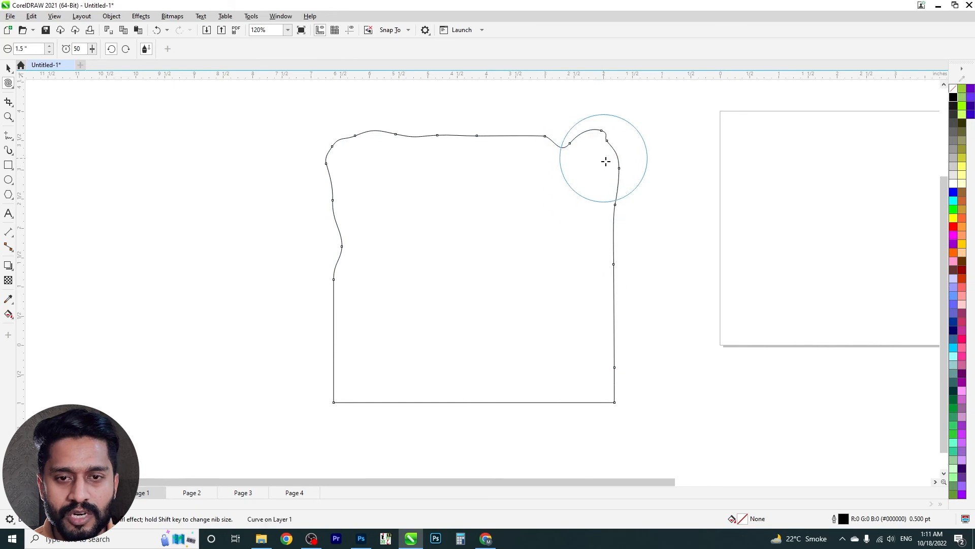
# Step: Draw a circle about 1.76 inches in diameter left of the twirled curve and twist it into a swirl with the Twirl tool
pyautogui.click(8, 179)
pyautogui.moveTo(133, 183); pyautogui.dragTo(229, 283)
pyautogui.moveTo(160, 255); pyautogui.dragTo(389, 280)
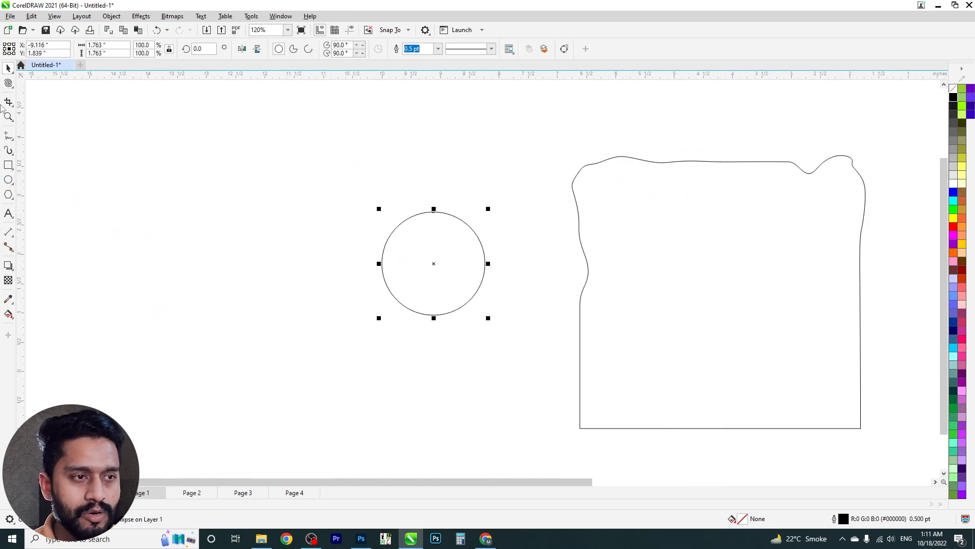
pyautogui.click(10, 85)
pyautogui.moveTo(419, 240)
pyautogui.mouseDown()
pyautogui.moveTo(469, 247)
pyautogui.moveTo(476, 278)
pyautogui.moveTo(458, 289)
pyautogui.moveTo(440, 260)
pyautogui.moveTo(449, 258)
pyautogui.moveTo(420, 270)
pyautogui.moveTo(442, 306)
pyautogui.moveTo(443, 256)
pyautogui.moveTo(407, 309)
pyautogui.moveTo(397, 270)
pyautogui.moveTo(400, 292)
pyautogui.moveTo(425, 315)
pyautogui.moveTo(432, 292)
pyautogui.moveTo(421, 264)
pyautogui.moveTo(386, 305)
pyautogui.moveTo(389, 260)
pyautogui.moveTo(427, 256)
pyautogui.moveTo(418, 275)
pyautogui.moveTo(433, 288)
pyautogui.mouseUp()
# Step: Fill the swirl with cyan, give it a black outline and deselect it
pyautogui.press('space')
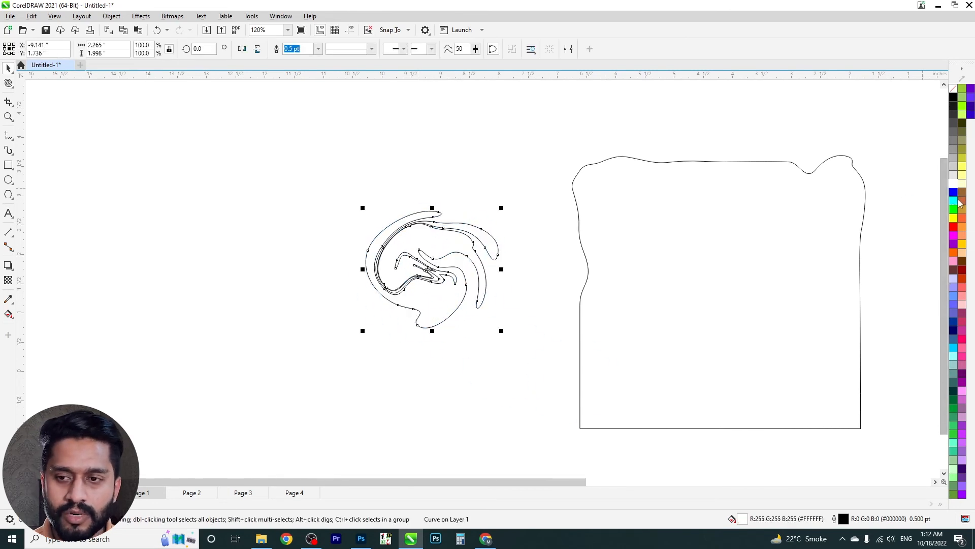
pyautogui.click(953, 201)
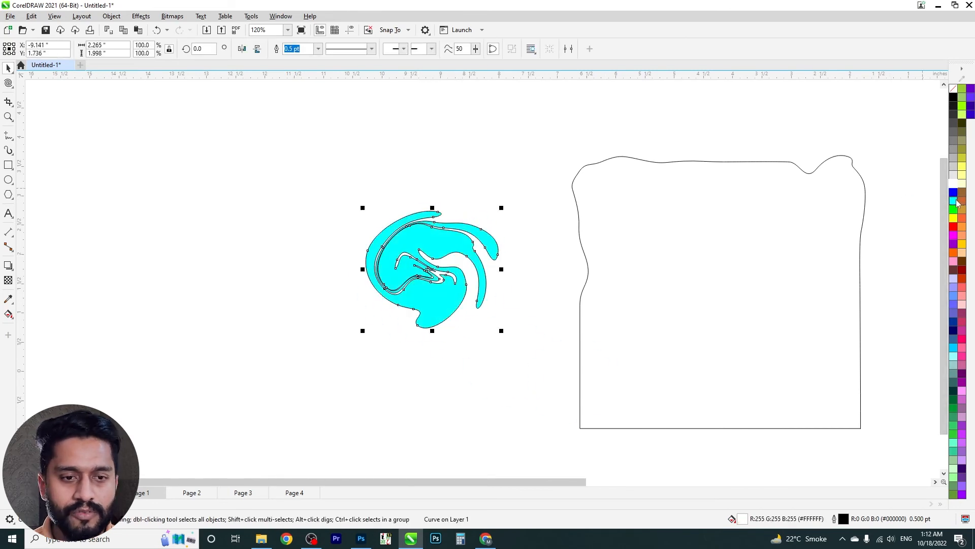
pyautogui.rightClick(954, 93)
pyautogui.click(596, 144)
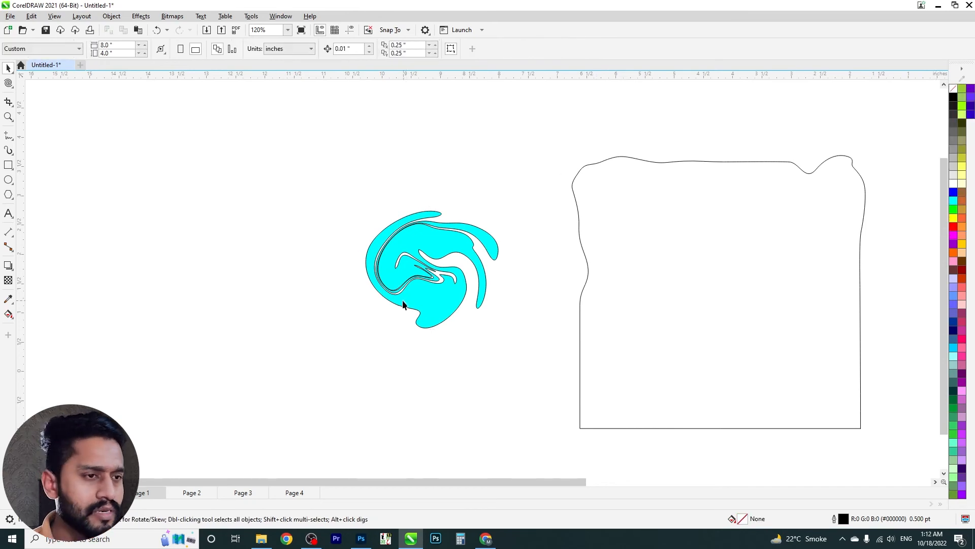
# Step: Distort the top and right edges of the large curve with the Smear tool, using a 1.5-inch nib and a pressure of 85
pyautogui.click(8, 85)
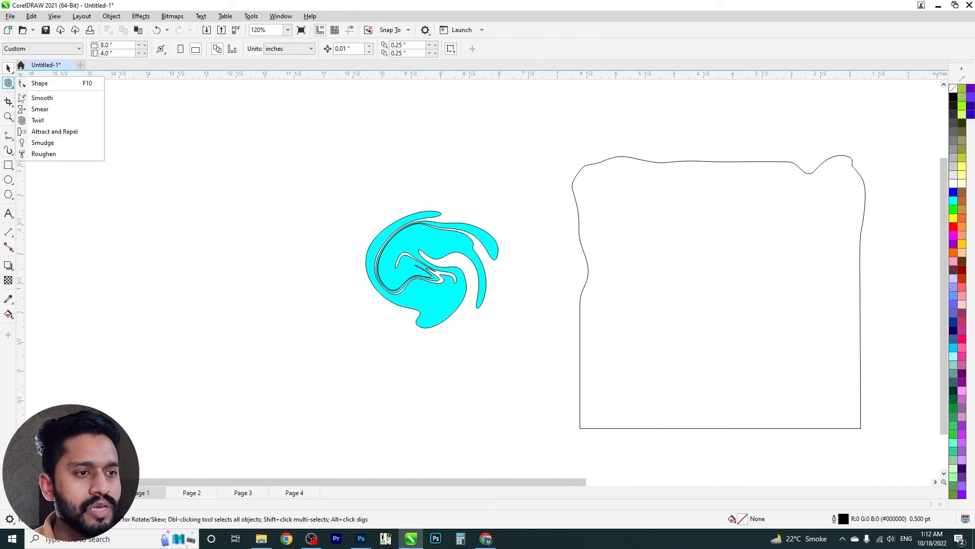
pyautogui.click(40, 109)
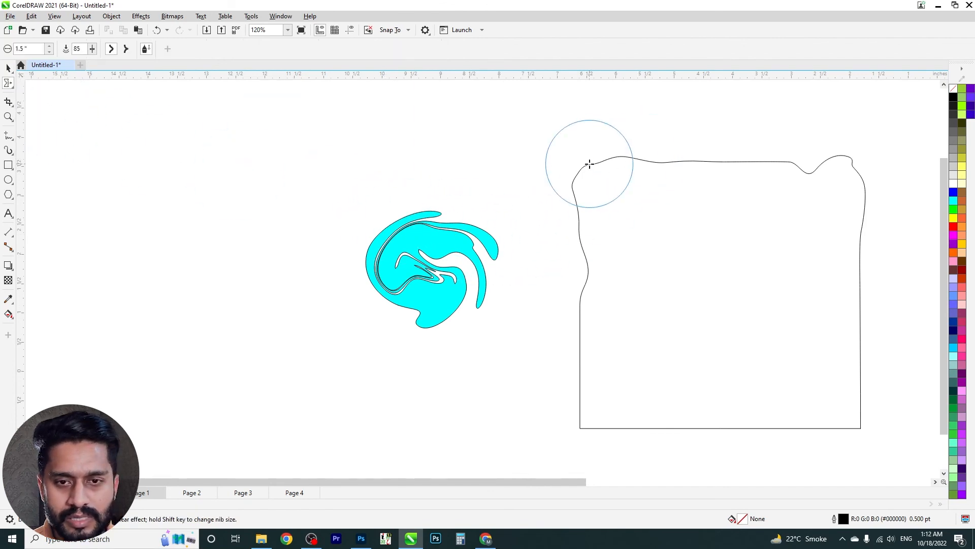
pyautogui.scroll(4, 678, 192)
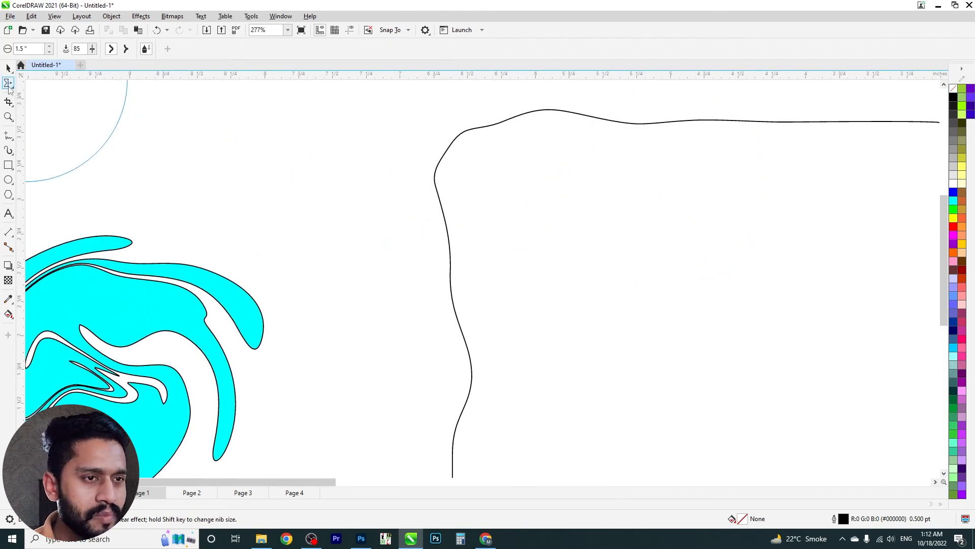
pyautogui.click(9, 84)
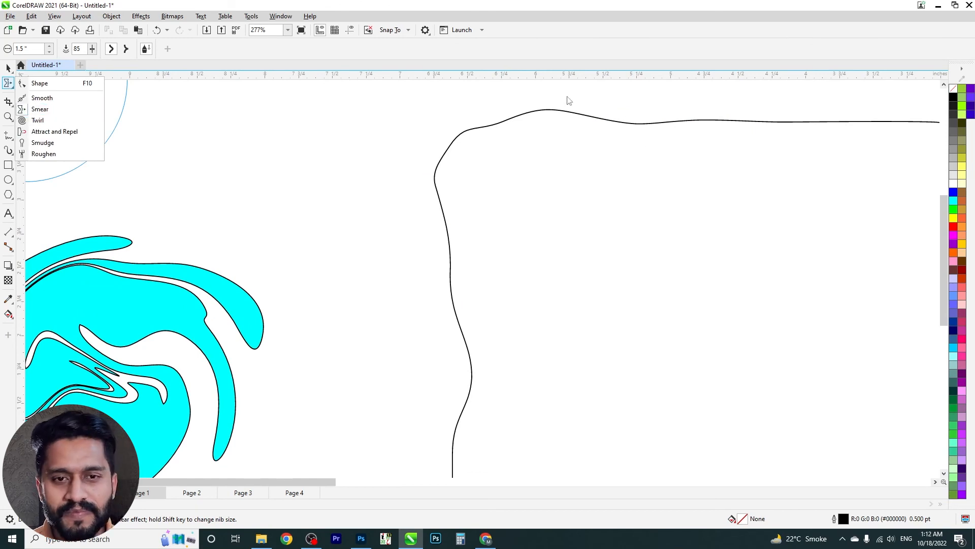
pyautogui.scroll(-3, 301, 126)
pyautogui.press('space')
pyautogui.click(548, 136)
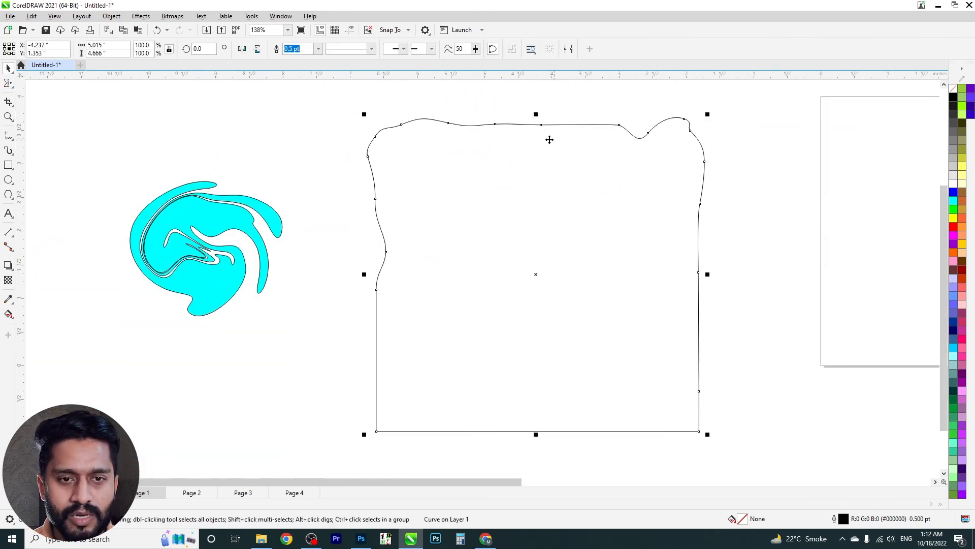
pyautogui.press('space')
pyautogui.moveTo(434, 128)
pyautogui.mouseDown()
pyautogui.moveTo(391, 147)
pyautogui.moveTo(389, 130)
pyautogui.moveTo(411, 165)
pyautogui.moveTo(391, 116)
pyautogui.mouseUp()
pyautogui.moveTo(486, 143); pyautogui.dragTo(515, 108)
pyautogui.moveTo(583, 143)
pyautogui.mouseDown()
pyautogui.moveTo(591, 96)
pyautogui.moveTo(584, 155)
pyautogui.mouseUp()
pyautogui.moveTo(669, 172); pyautogui.dragTo(636, 237)
pyautogui.moveTo(714, 251); pyautogui.dragTo(636, 229)
pyautogui.moveTo(709, 377); pyautogui.dragTo(597, 328)
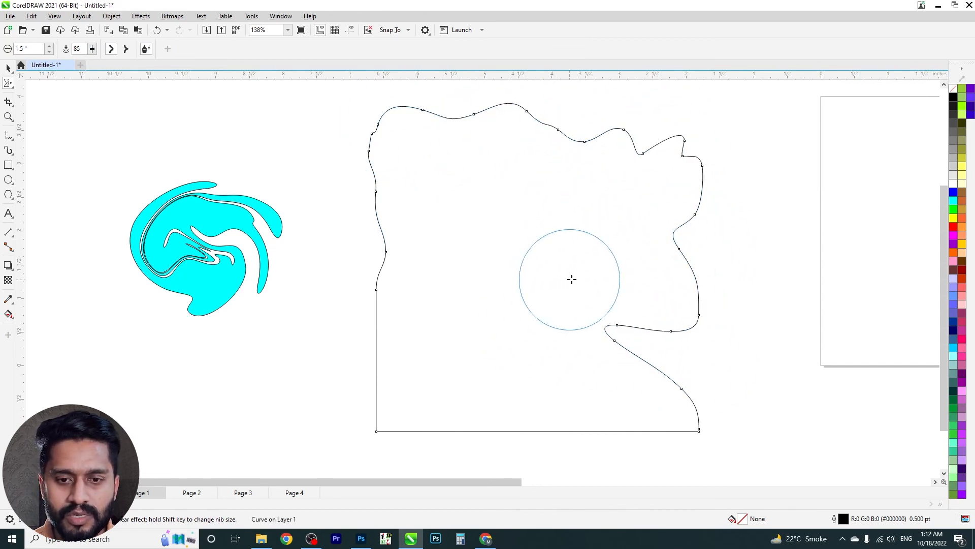
# Step: Smear the large curve's outline on all sides across its interior to form long pointed indentations
pyautogui.moveTo(751, 211); pyautogui.dragTo(539, 248)
pyautogui.moveTo(311, 238); pyautogui.dragTo(604, 292)
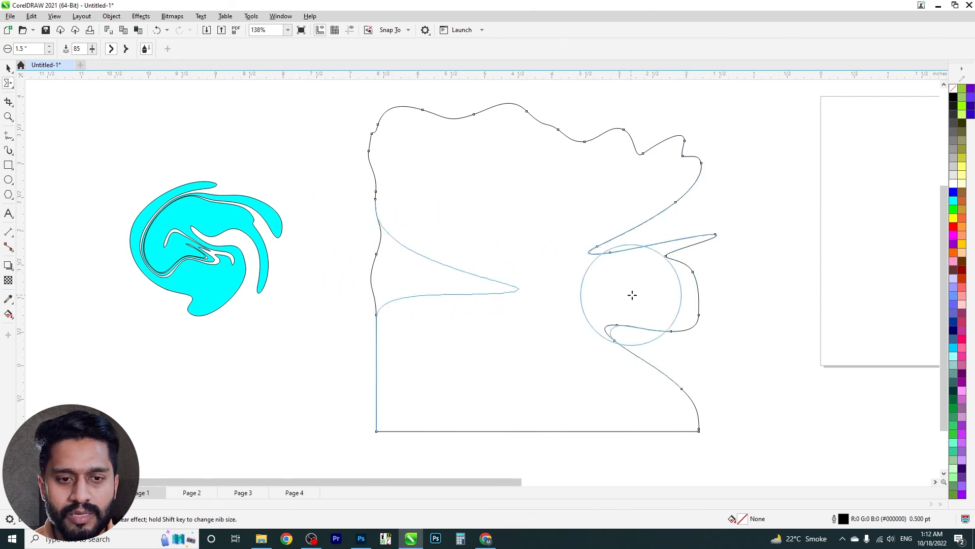
pyautogui.moveTo(423, 437); pyautogui.dragTo(459, 263)
pyautogui.moveTo(684, 408); pyautogui.dragTo(489, 254)
pyautogui.moveTo(644, 138); pyautogui.dragTo(556, 256)
pyautogui.moveTo(413, 108); pyautogui.dragTo(652, 250)
pyautogui.moveTo(375, 203); pyautogui.dragTo(543, 297)
pyautogui.scroll(-2, 469, 241)
pyautogui.press('space')
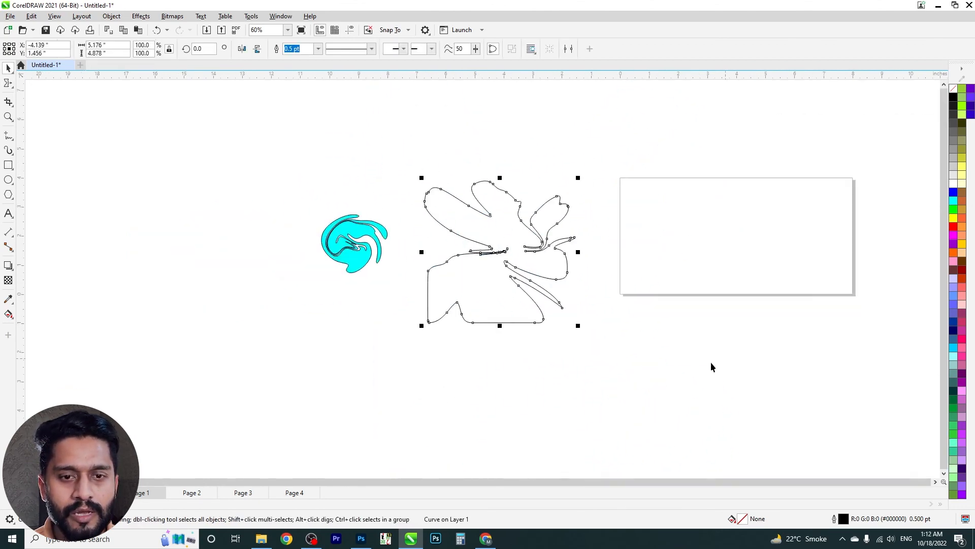
# Step: Cut thin grooves into the upper-left lobe of the smeared curve with the Smudge tool, using a 0.05-inch nib
pyautogui.click(10, 85)
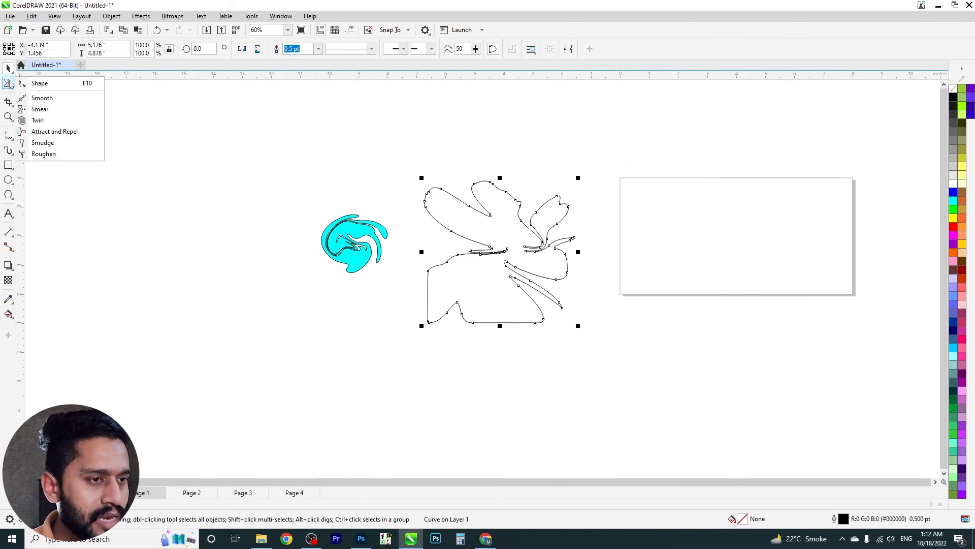
pyautogui.click(43, 143)
pyautogui.scroll(1, 553, 296)
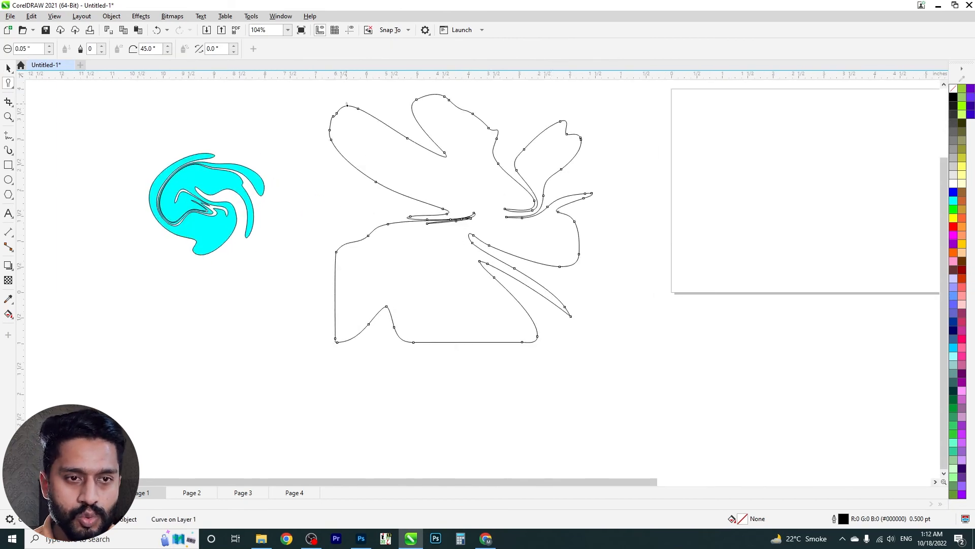
pyautogui.scroll(4, 347, 106)
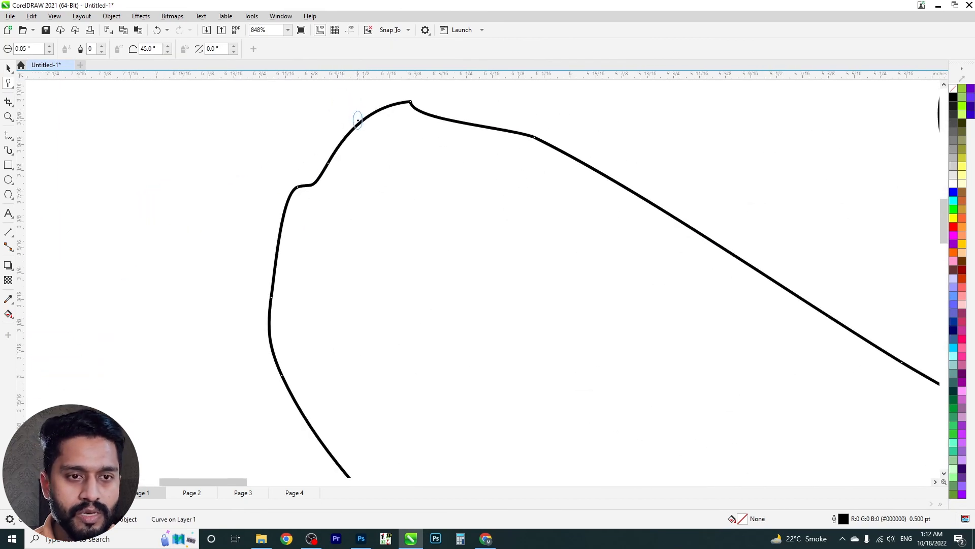
pyautogui.moveTo(358, 120)
pyautogui.mouseDown()
pyautogui.moveTo(368, 151)
pyautogui.moveTo(527, 329)
pyautogui.moveTo(554, 333)
pyautogui.mouseUp()
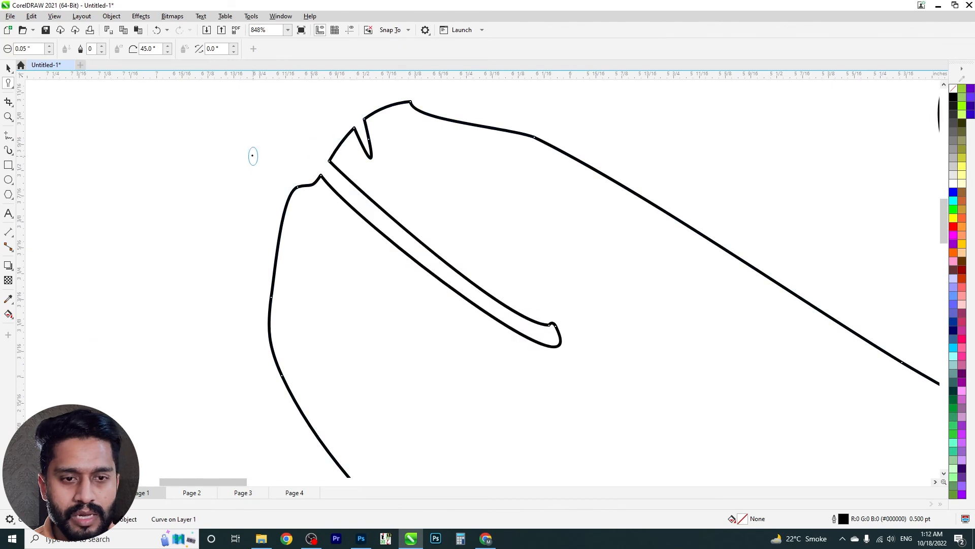
pyautogui.scroll(-1, 254, 152)
pyautogui.moveTo(438, 162)
pyautogui.mouseDown()
pyautogui.moveTo(479, 254)
pyautogui.moveTo(594, 424)
pyautogui.mouseUp()
pyautogui.scroll(-2, 593, 425)
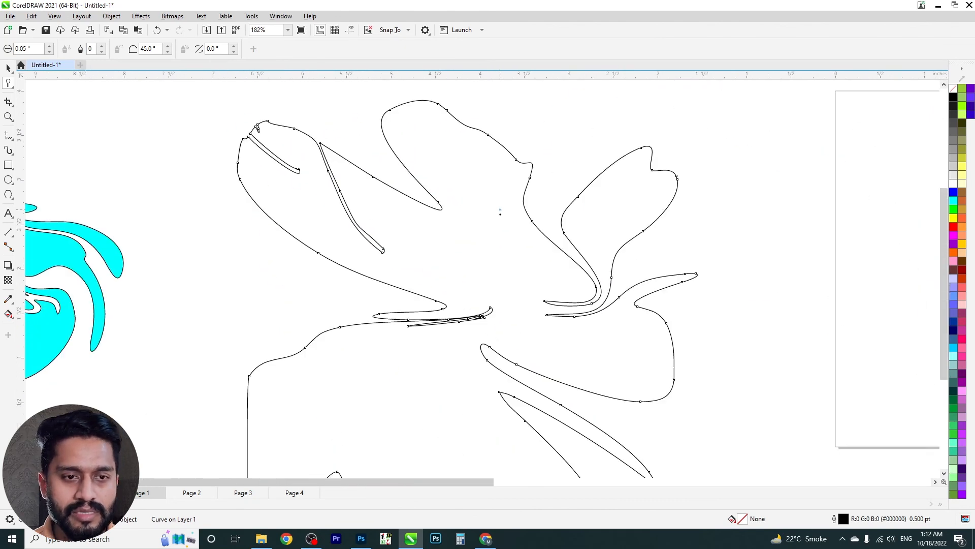
# Step: Smudge three thin spikes outward from the top middle lobe, one to the upper left and two to the upper right
pyautogui.scroll(1, 442, 216)
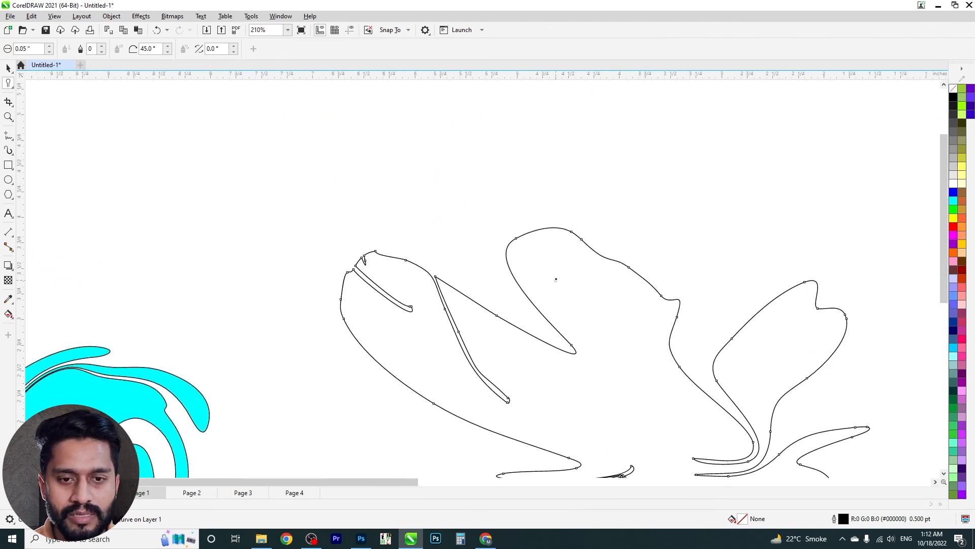
pyautogui.moveTo(514, 238); pyautogui.dragTo(282, 161)
pyautogui.moveTo(579, 238); pyautogui.dragTo(696, 172)
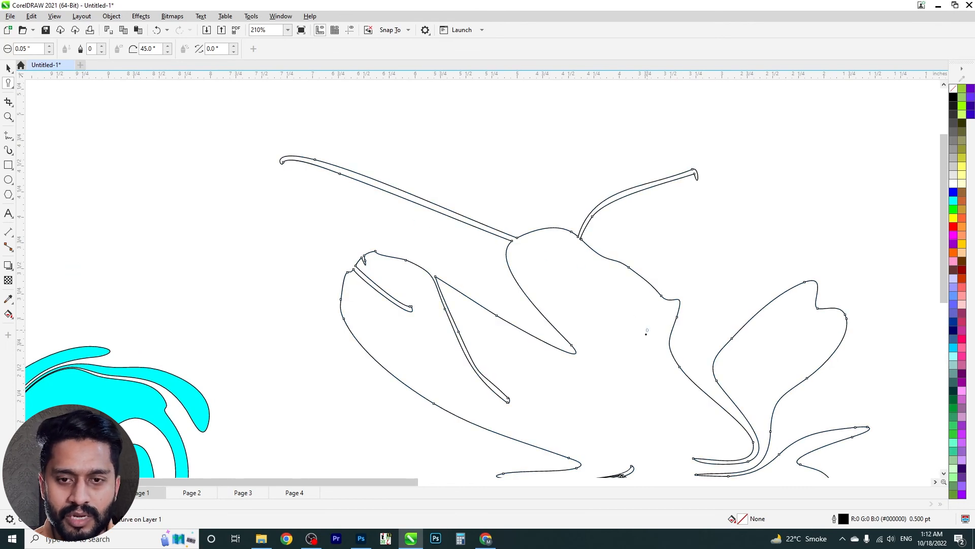
pyautogui.moveTo(644, 279); pyautogui.dragTo(760, 208)
pyautogui.scroll(-2, 508, 205)
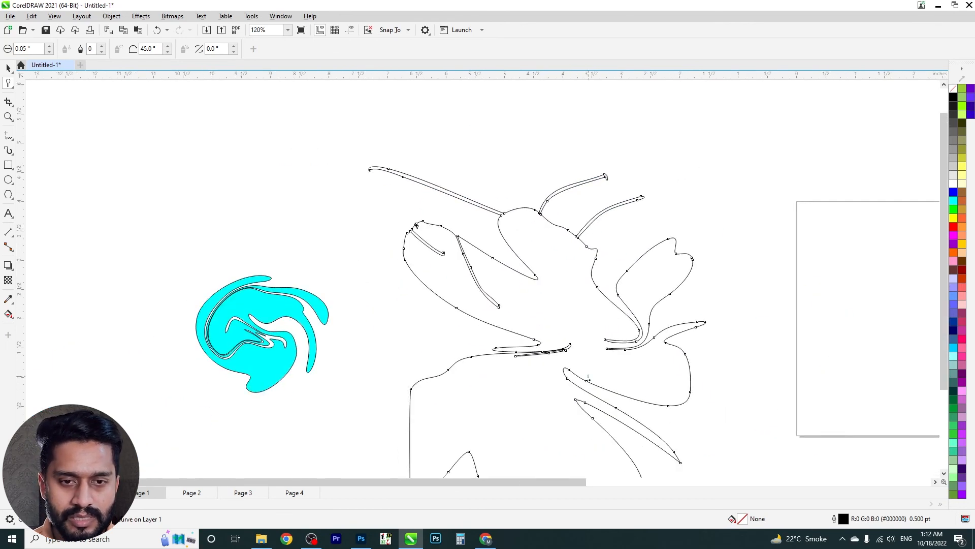
# Step: Smudge more thin spikes out of the curve, one from its left edge and others from the middle lobe's right side
pyautogui.moveTo(520, 315)
pyautogui.mouseDown()
pyautogui.moveTo(456, 318)
pyautogui.moveTo(365, 295)
pyautogui.mouseUp()
pyautogui.scroll(-2, 378, 208)
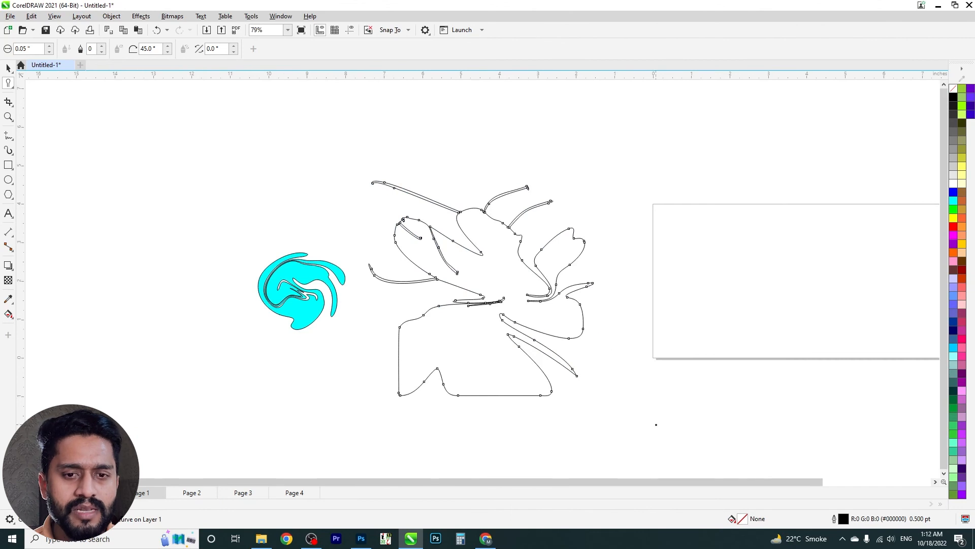
pyautogui.moveTo(657, 424); pyautogui.dragTo(474, 286)
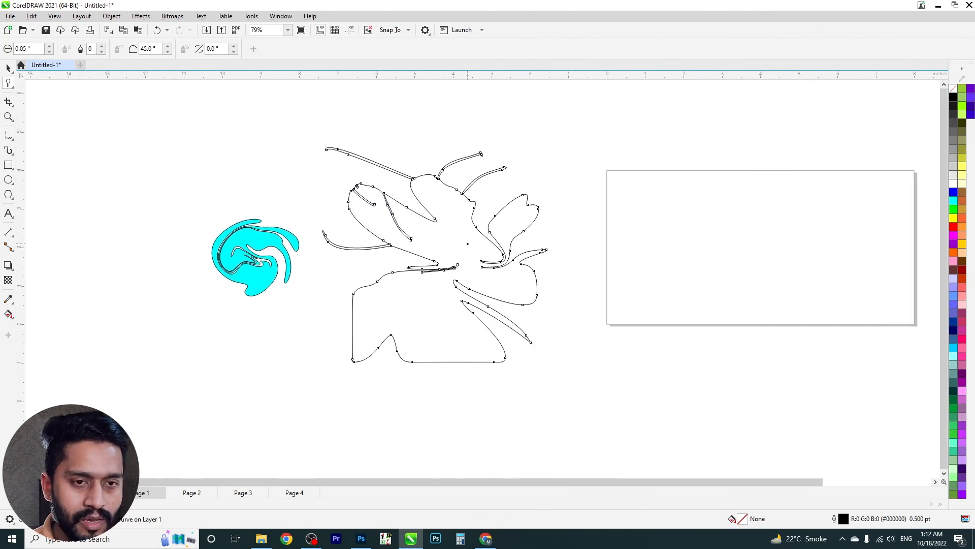
pyautogui.scroll(2, 468, 243)
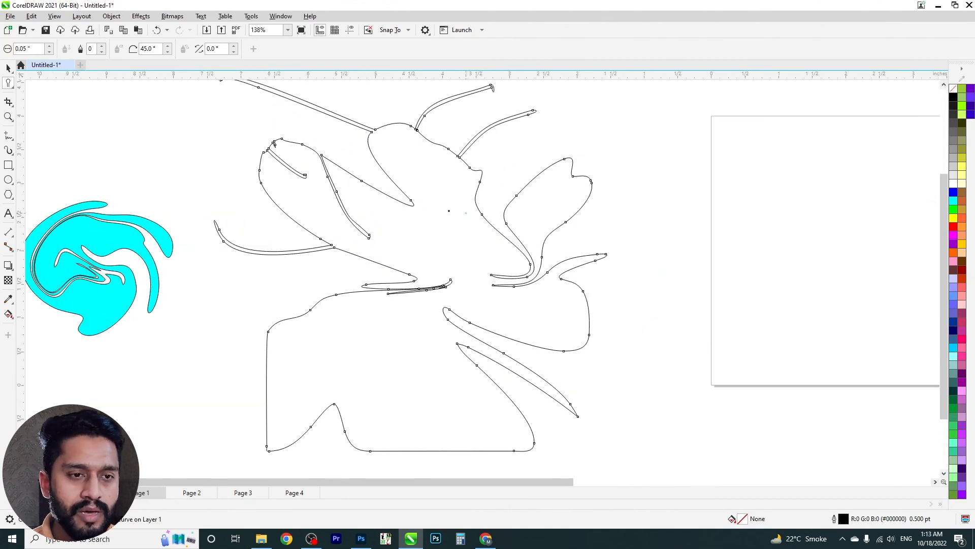
pyautogui.scroll(-1, 421, 190)
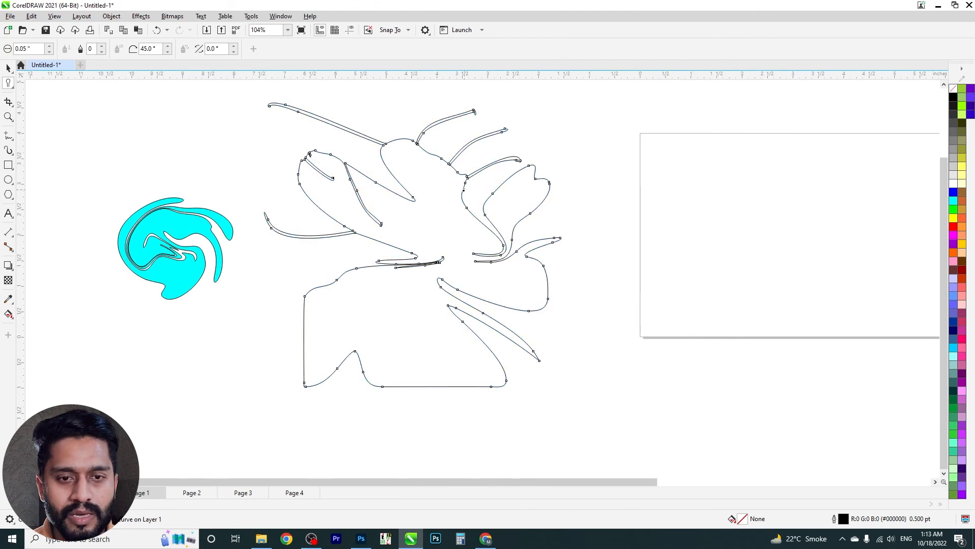
pyautogui.moveTo(460, 198); pyautogui.dragTo(510, 186)
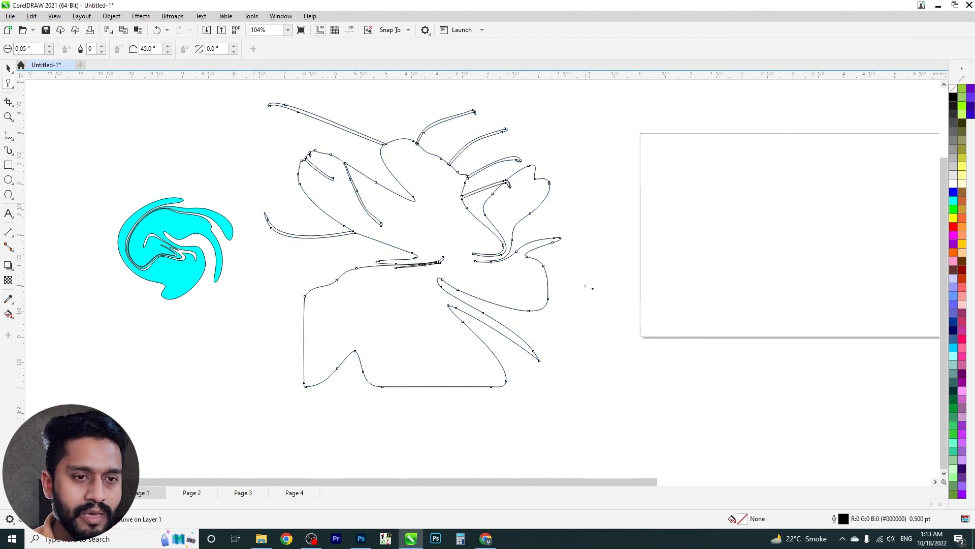
# Step: Roughen the middle of the upper-left spike's upper edge with the Roughen tool, using a 0.05-inch nib and a frequency of 1
pyautogui.scroll(-1, 651, 300)
pyautogui.press('space')
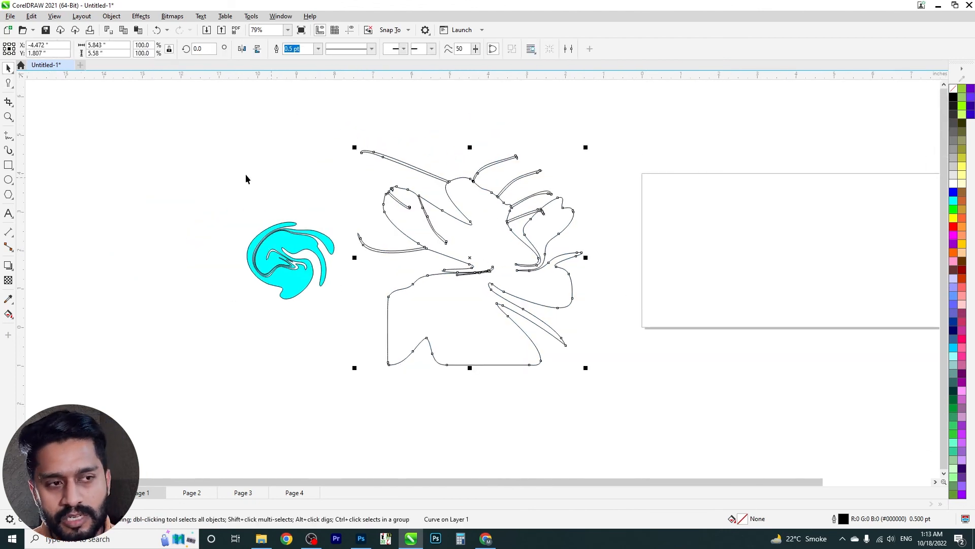
pyautogui.click(11, 89)
pyautogui.click(46, 155)
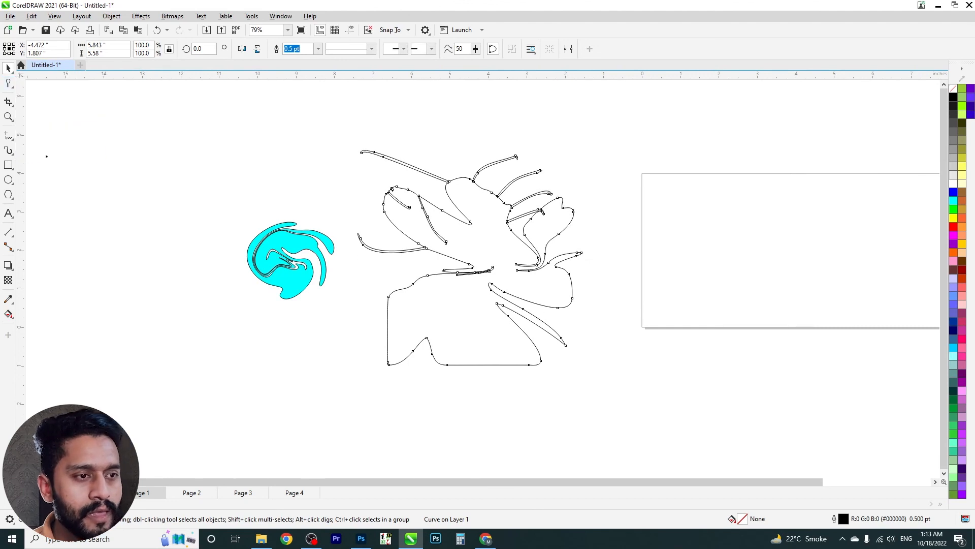
pyautogui.scroll(4, 399, 160)
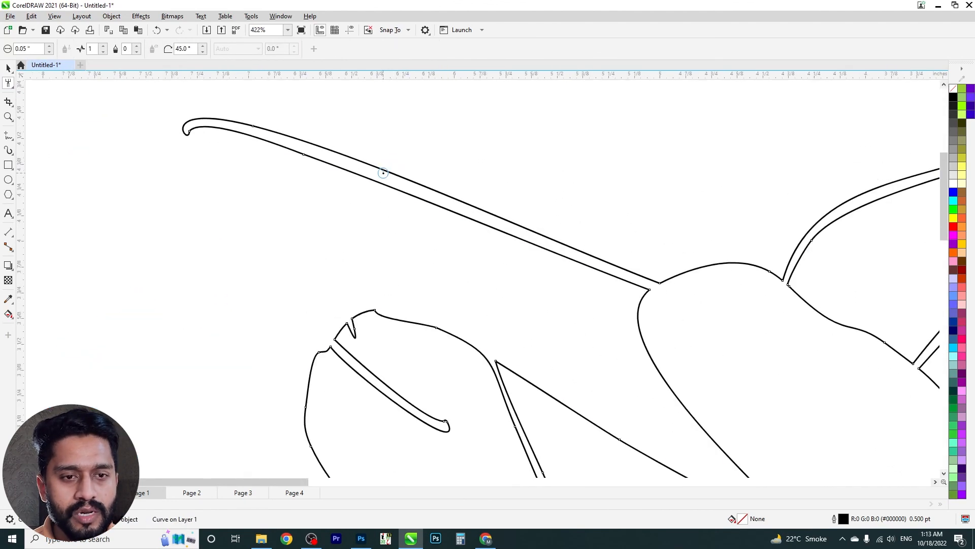
pyautogui.moveTo(384, 173); pyautogui.dragTo(444, 200)
pyautogui.moveTo(391, 170)
pyautogui.mouseDown()
pyautogui.moveTo(613, 259)
pyautogui.moveTo(492, 219)
pyautogui.mouseUp()
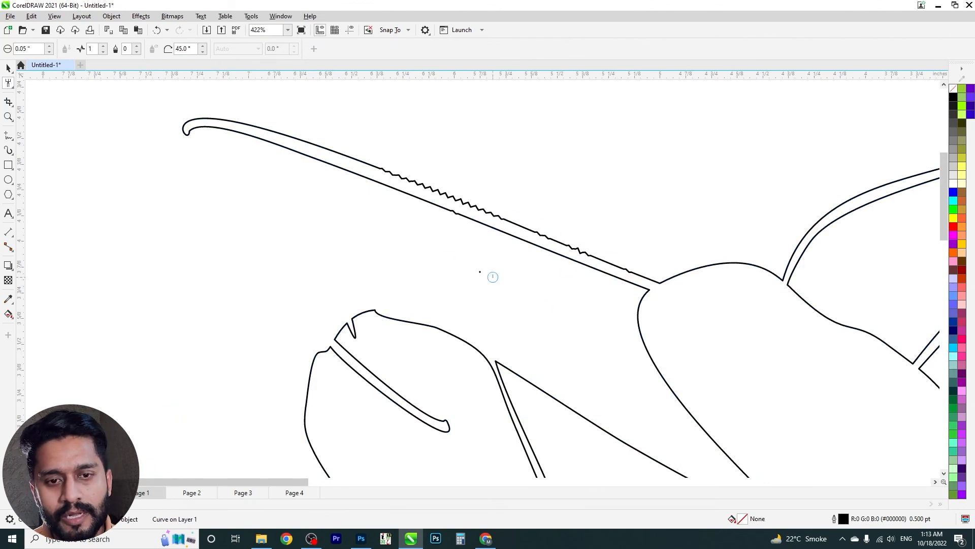
# Step: Extend the roughened teeth along the spike's upper edge toward its tip, adding denser teeth near the tip at a frequency of 4
pyautogui.scroll(2, 492, 276)
pyautogui.scroll(1, 689, 345)
pyautogui.scroll(-1, 688, 344)
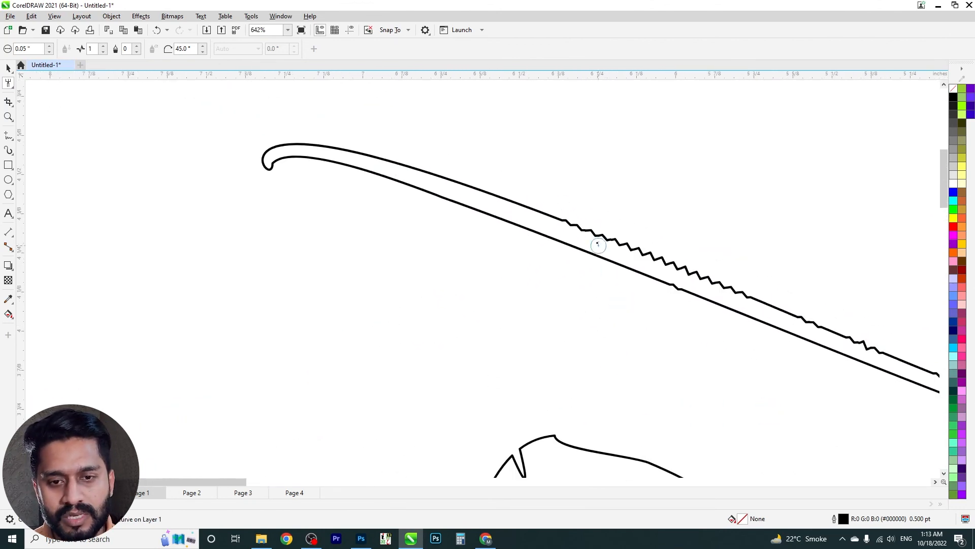
pyautogui.moveTo(564, 219); pyautogui.dragTo(419, 179)
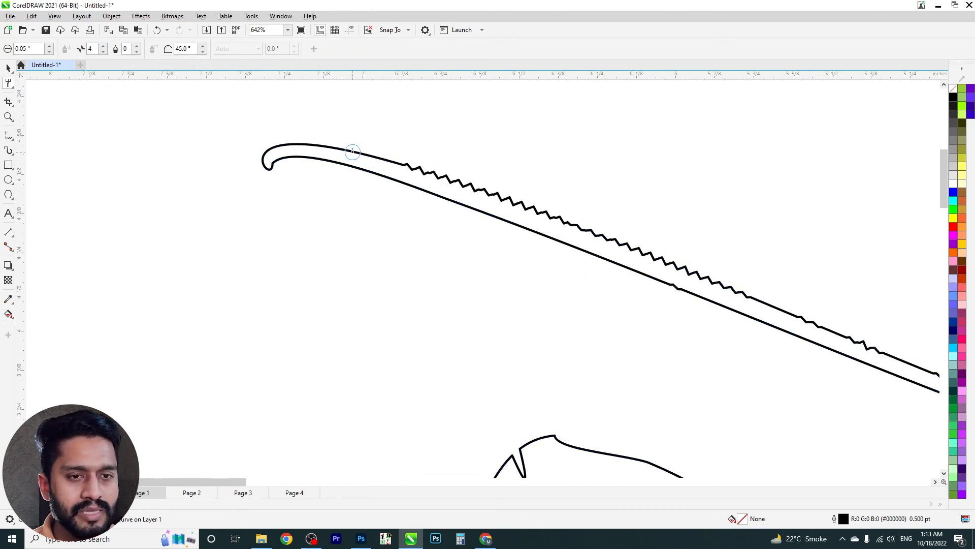
pyautogui.moveTo(353, 151); pyautogui.dragTo(288, 136)
pyautogui.moveTo(366, 158); pyautogui.dragTo(474, 196)
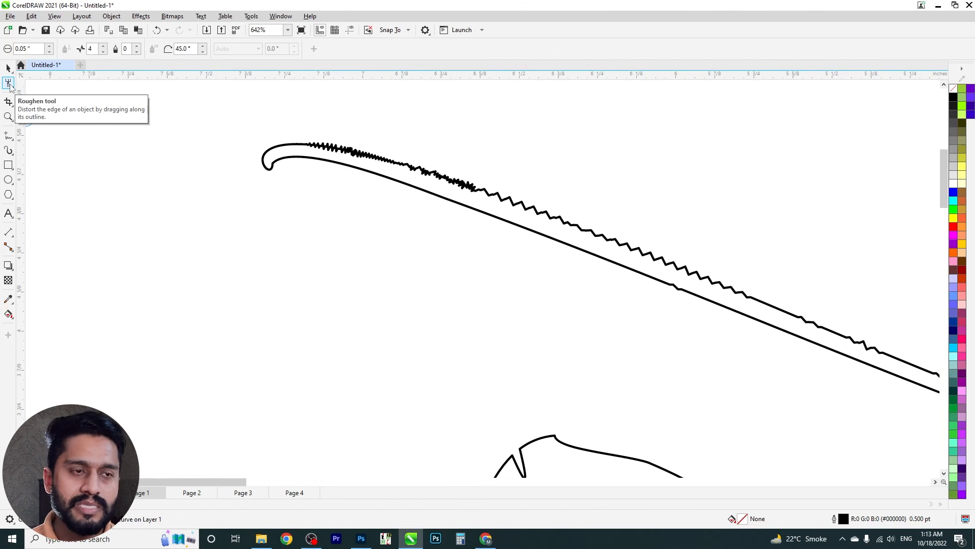
# Step: Smear the roughened spike toward its tip with the Smear tool, using a 1.5-inch nib and a pressure of 21
pyautogui.click(9, 85)
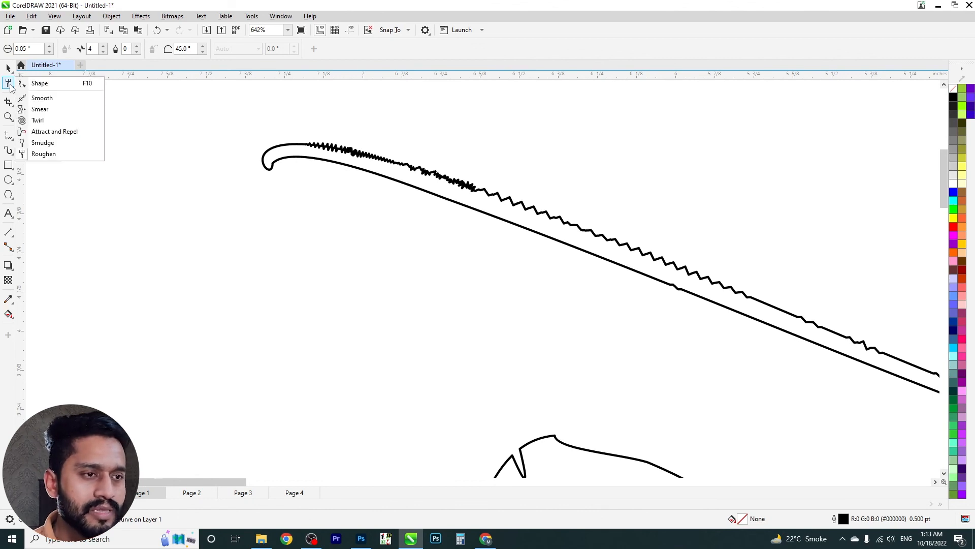
pyautogui.click(51, 106)
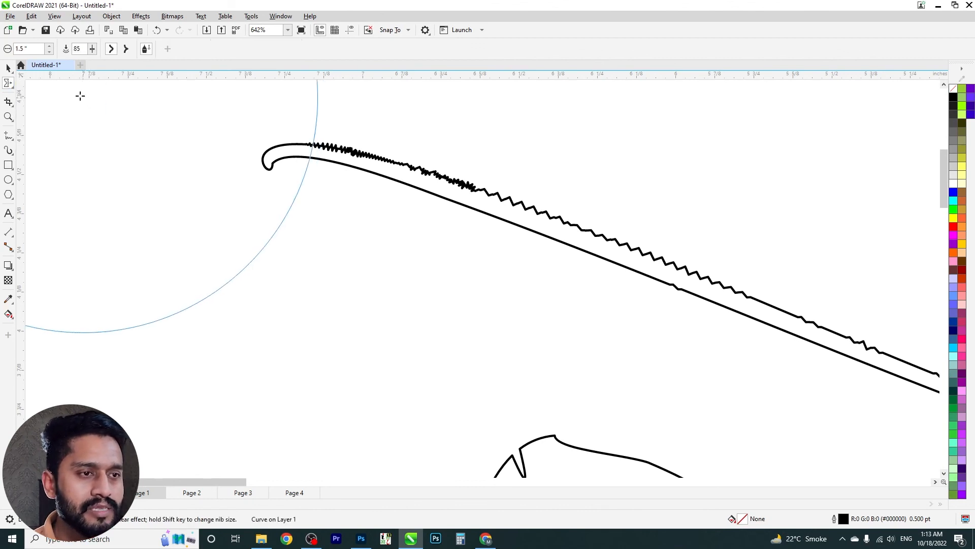
pyautogui.doubleClick(78, 49)
pyautogui.write('41')
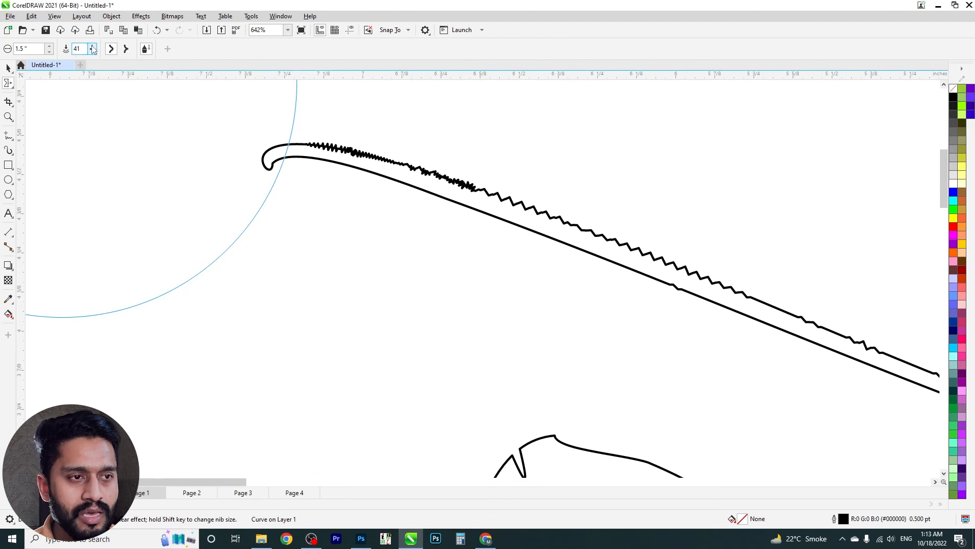
pyautogui.click(93, 49)
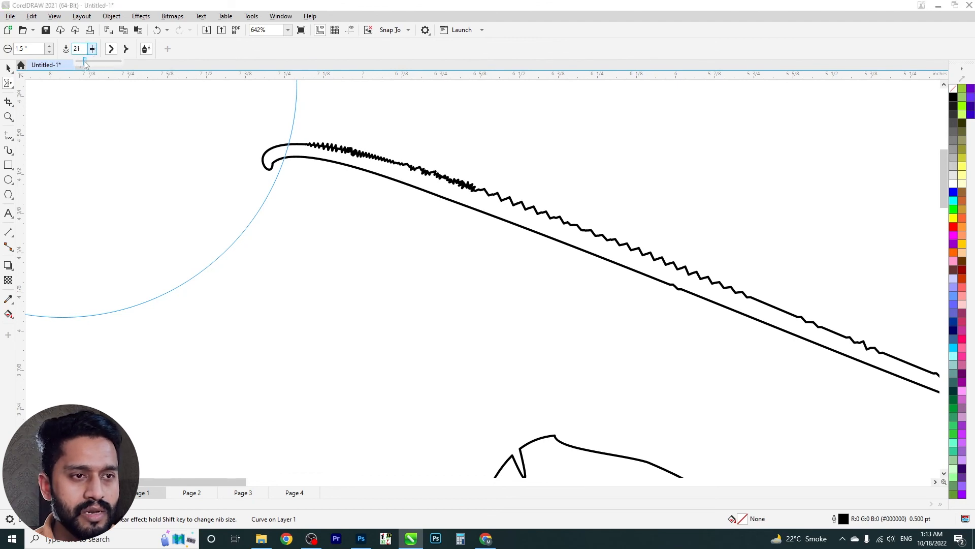
pyautogui.moveTo(411, 174)
pyautogui.mouseDown()
pyautogui.moveTo(684, 298)
pyautogui.moveTo(553, 231)
pyautogui.moveTo(275, 193)
pyautogui.mouseUp()
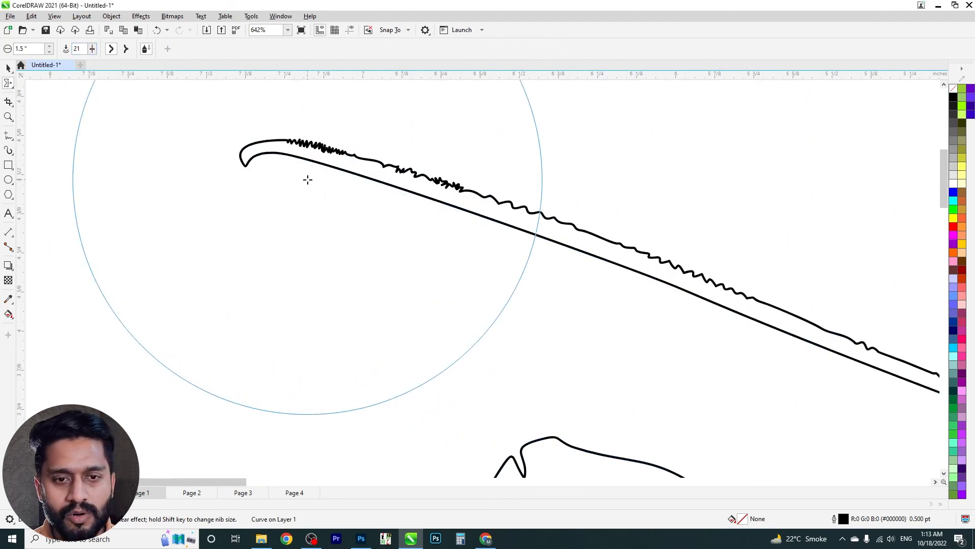
pyautogui.scroll(-5, 308, 180)
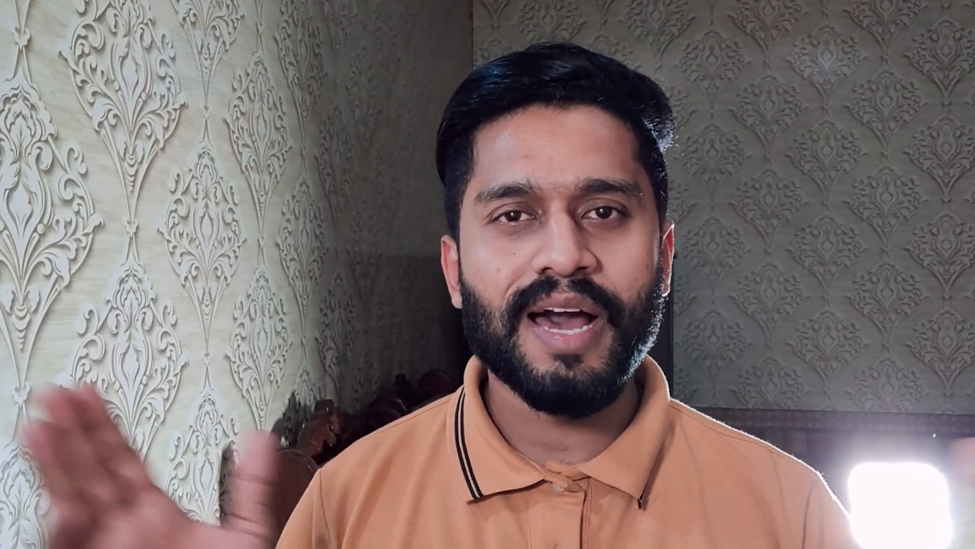